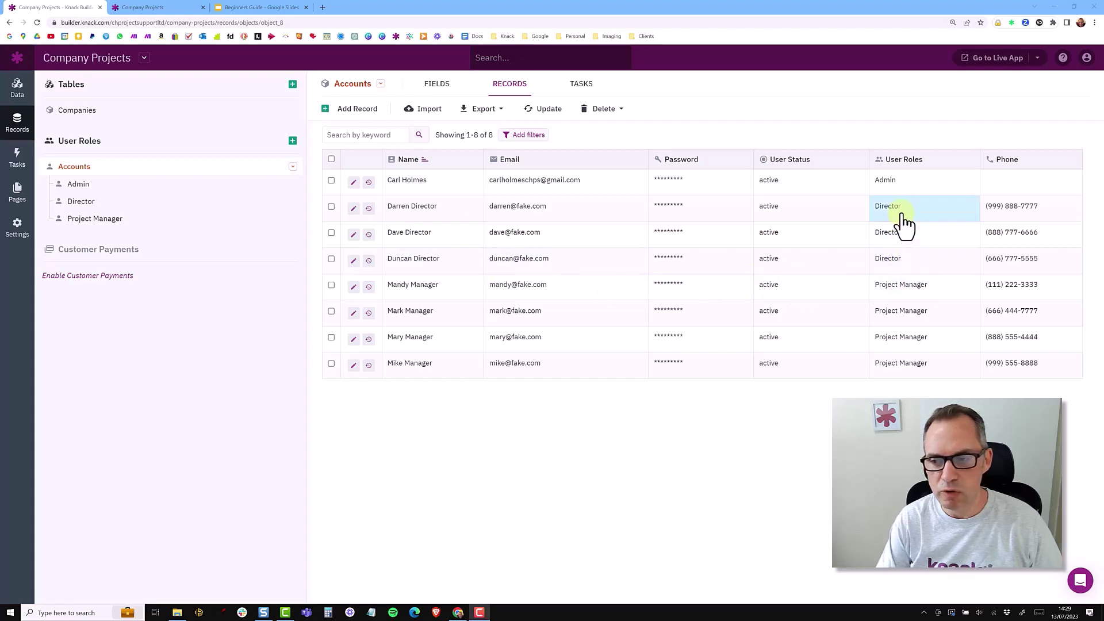
After viewing the data structure slides, filter Accounts to User Roles contains Director
click(275, 10)
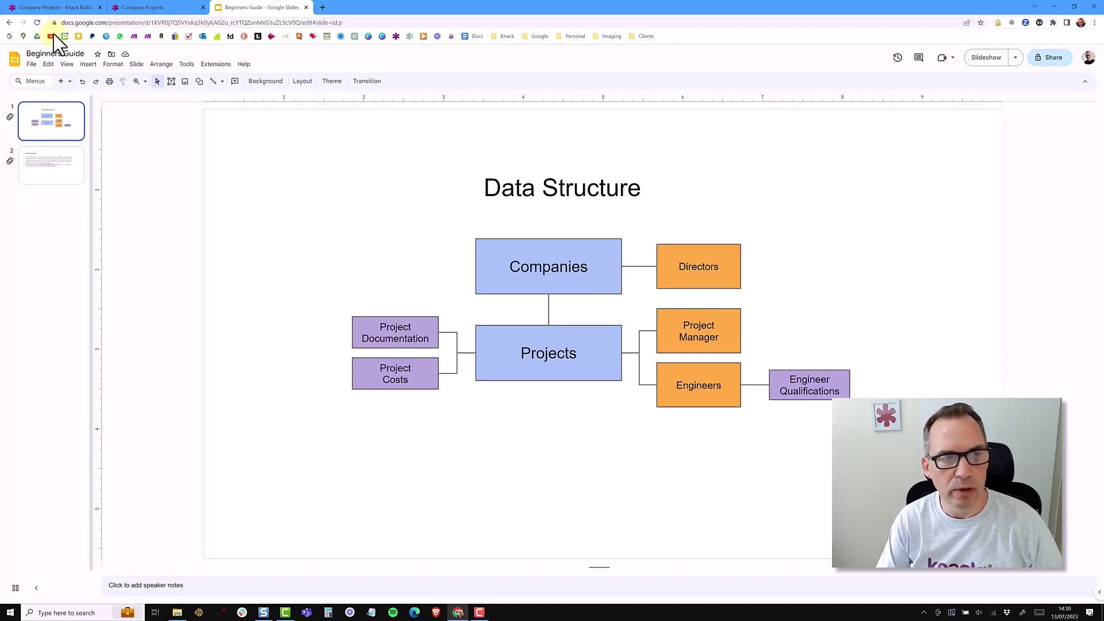
click(55, 8)
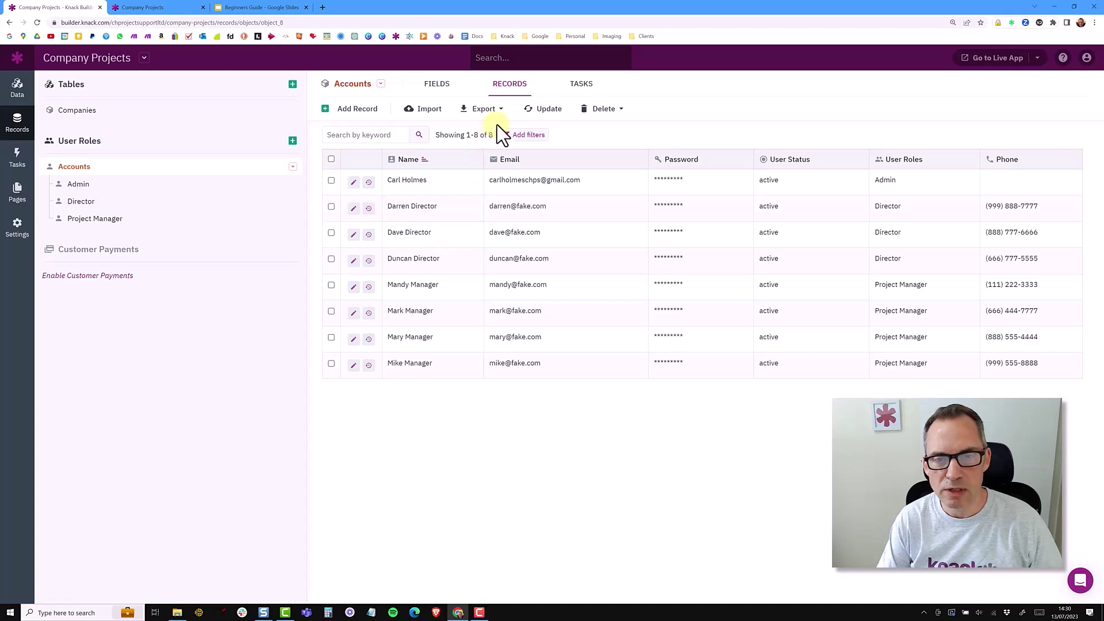
click(521, 137)
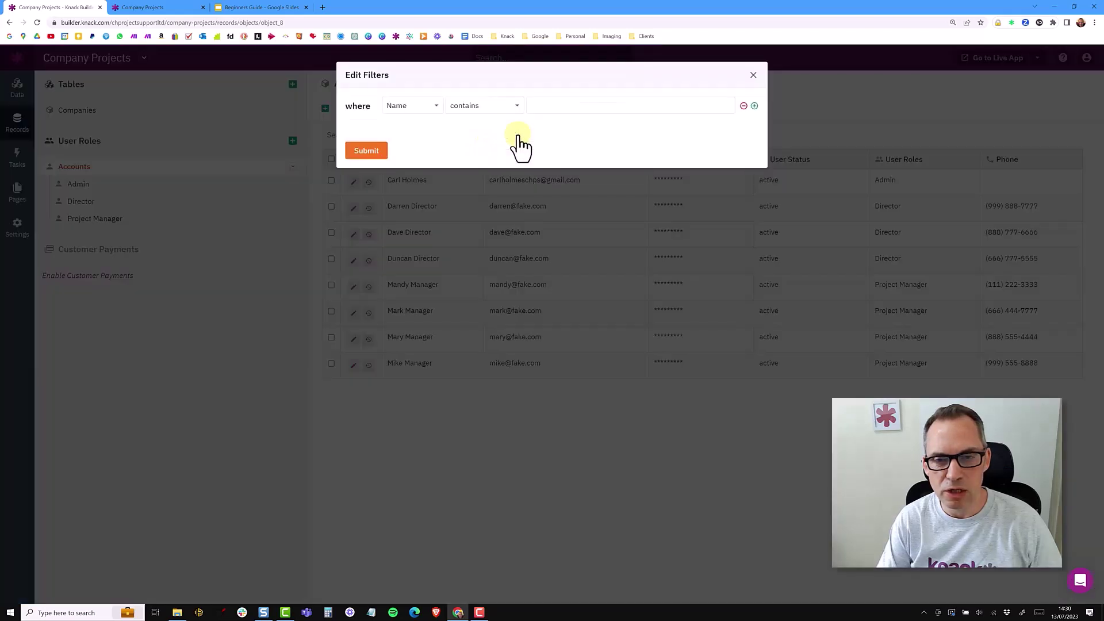
click(430, 104)
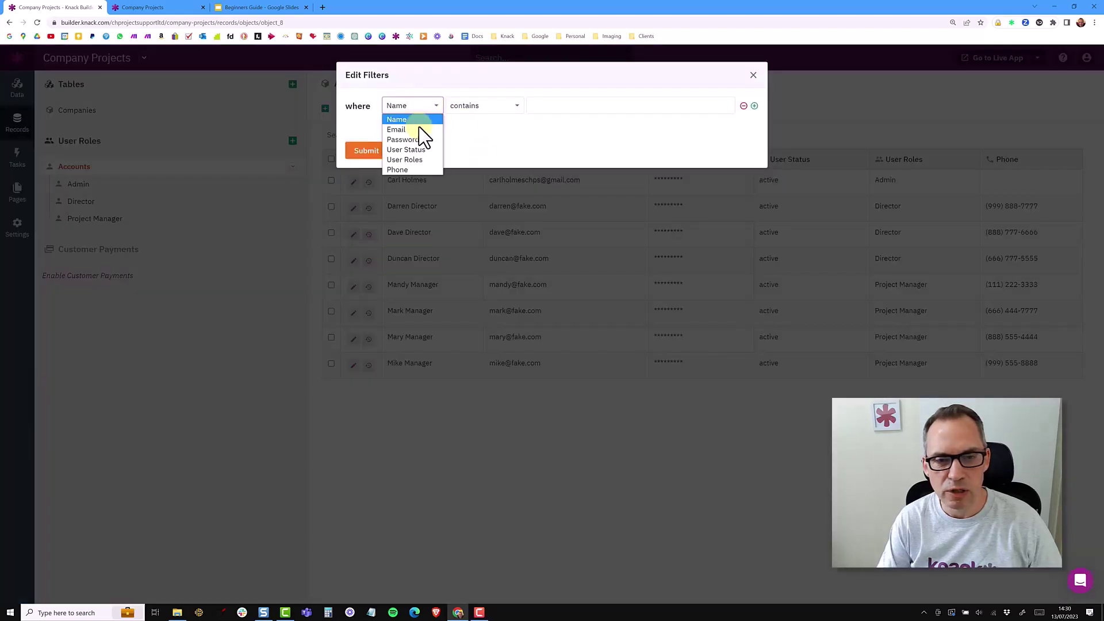
click(409, 159)
click(543, 107)
click(545, 148)
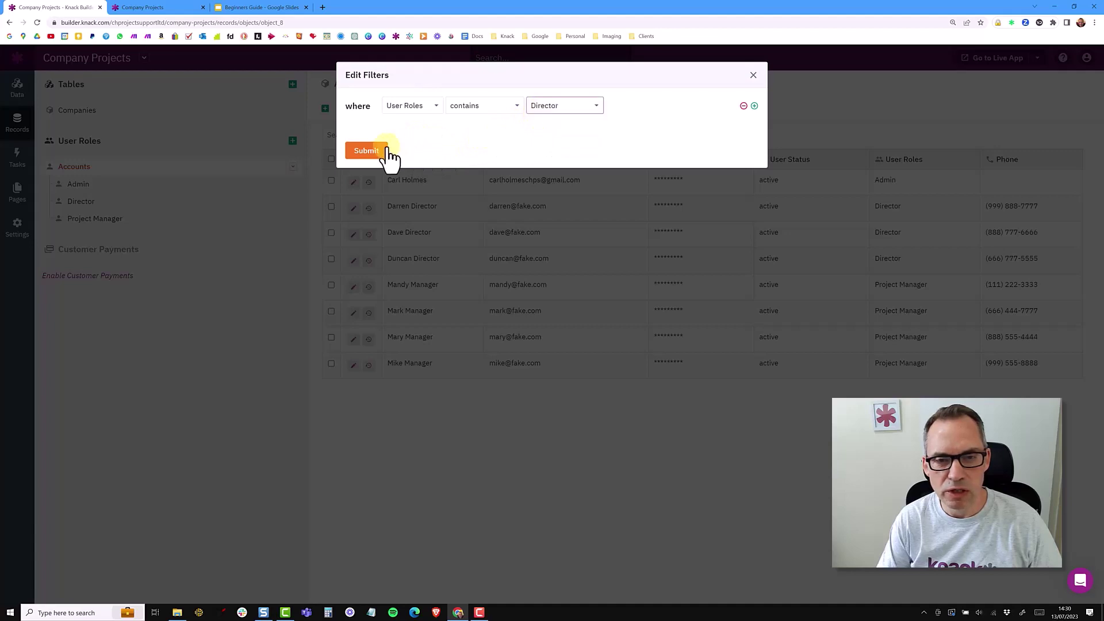
click(388, 150)
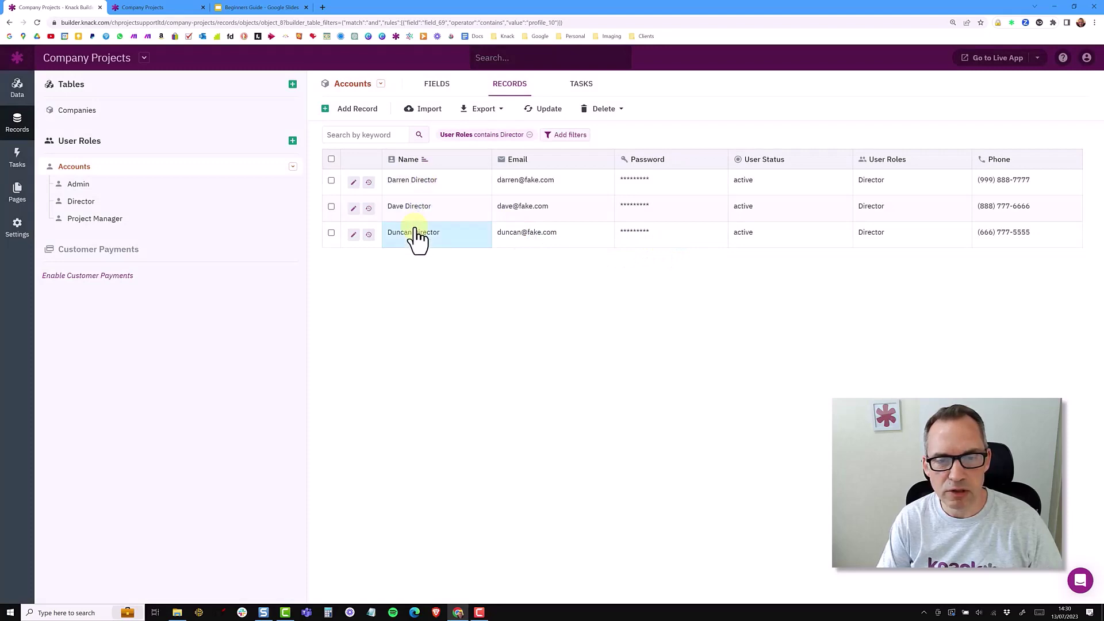
Open the Companies table and confirm its display field stays Company Name
click(92, 112)
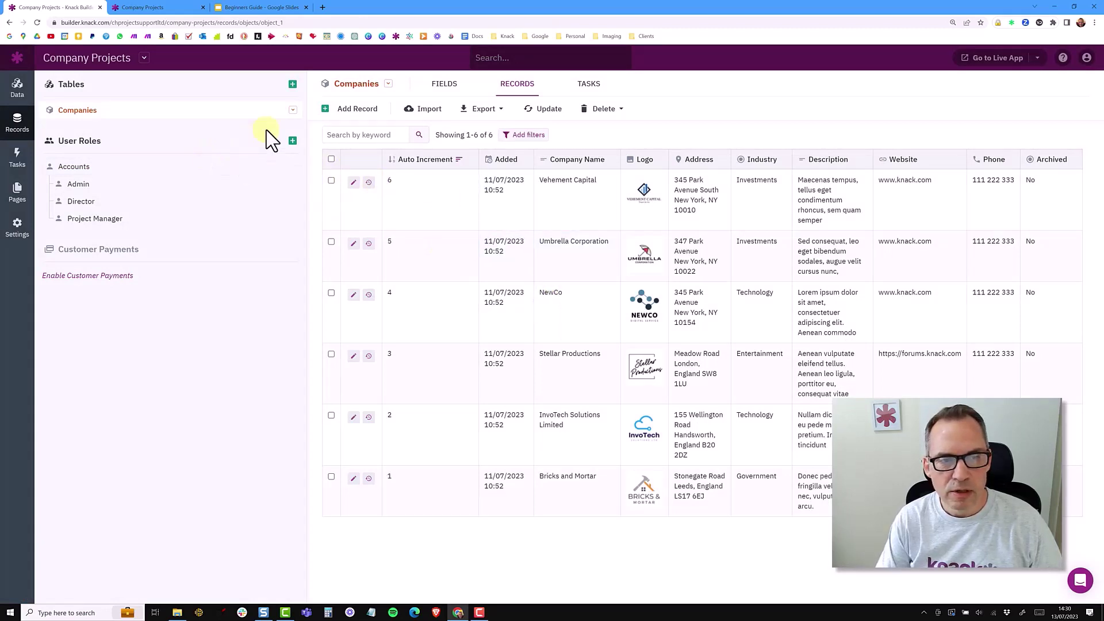
click(293, 110)
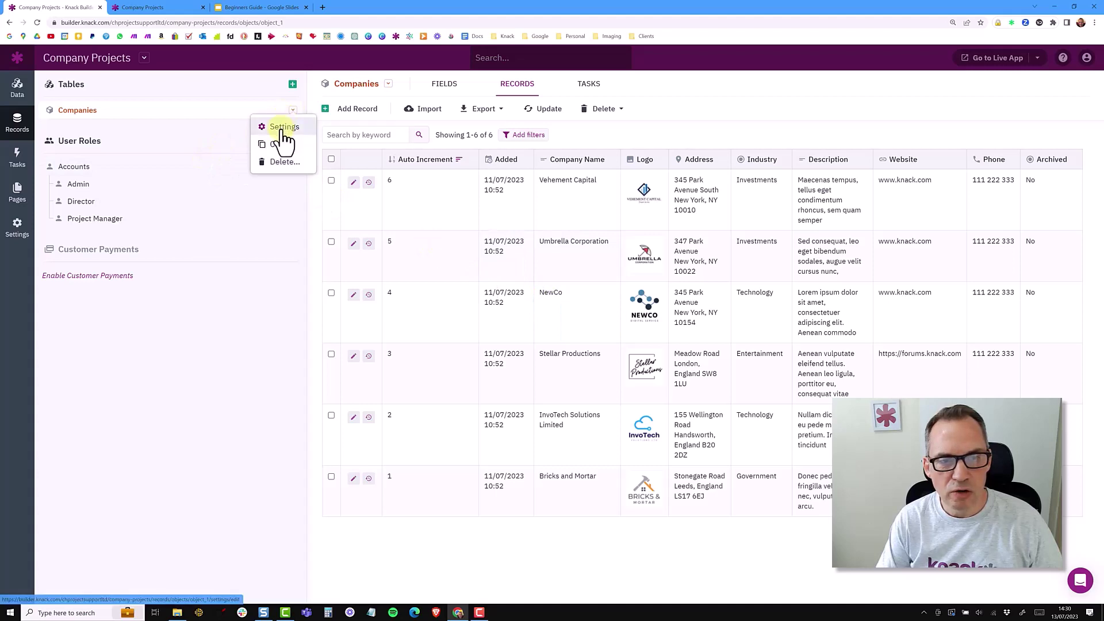
click(284, 128)
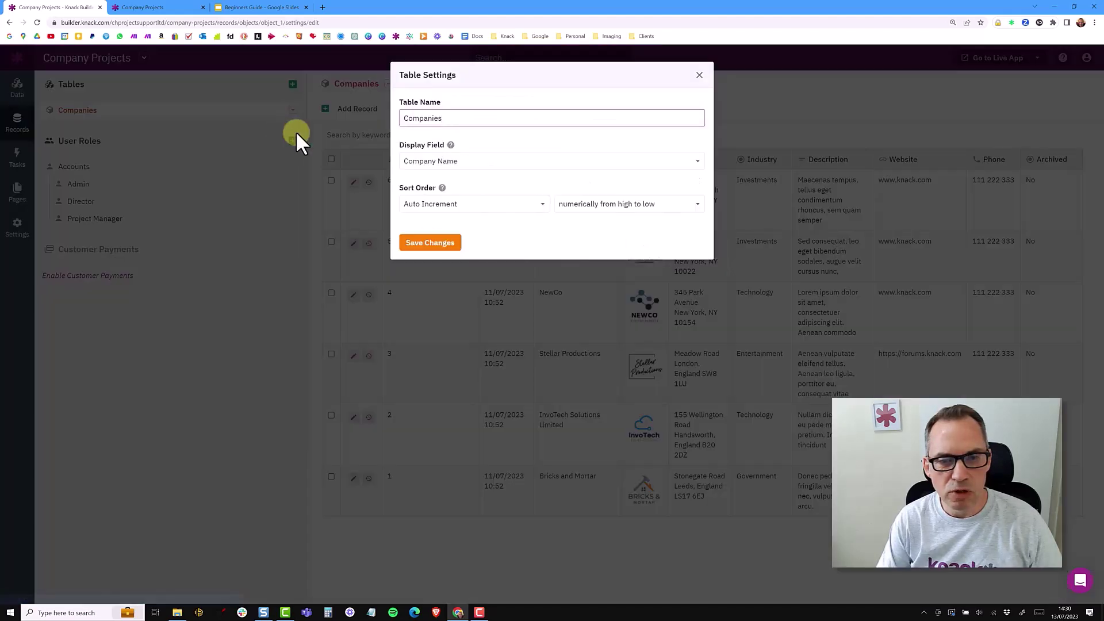
click(438, 164)
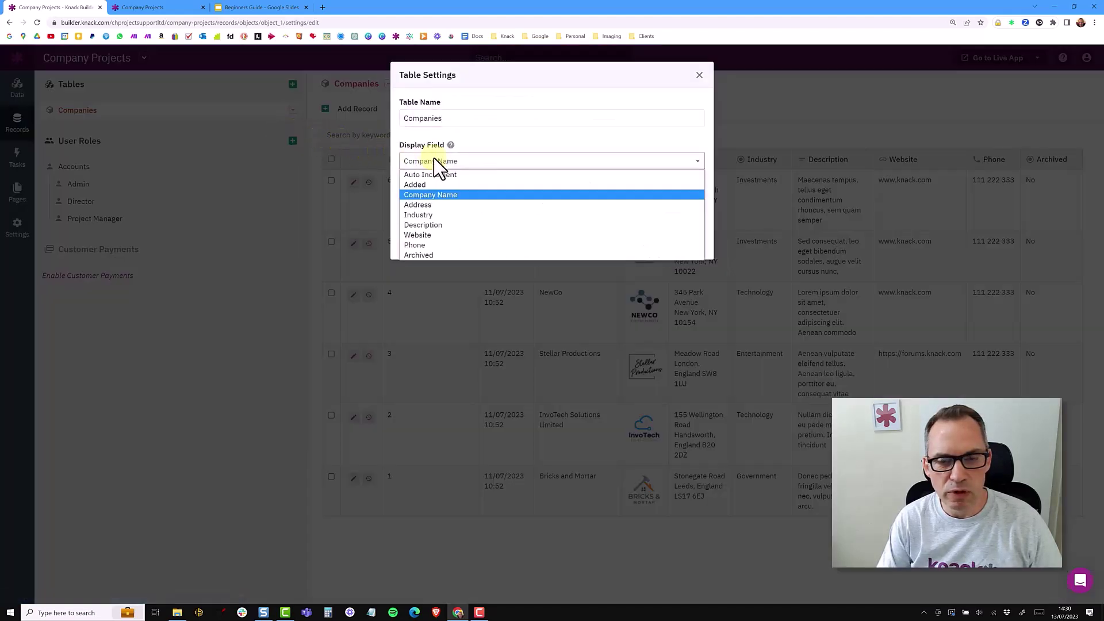
click(443, 195)
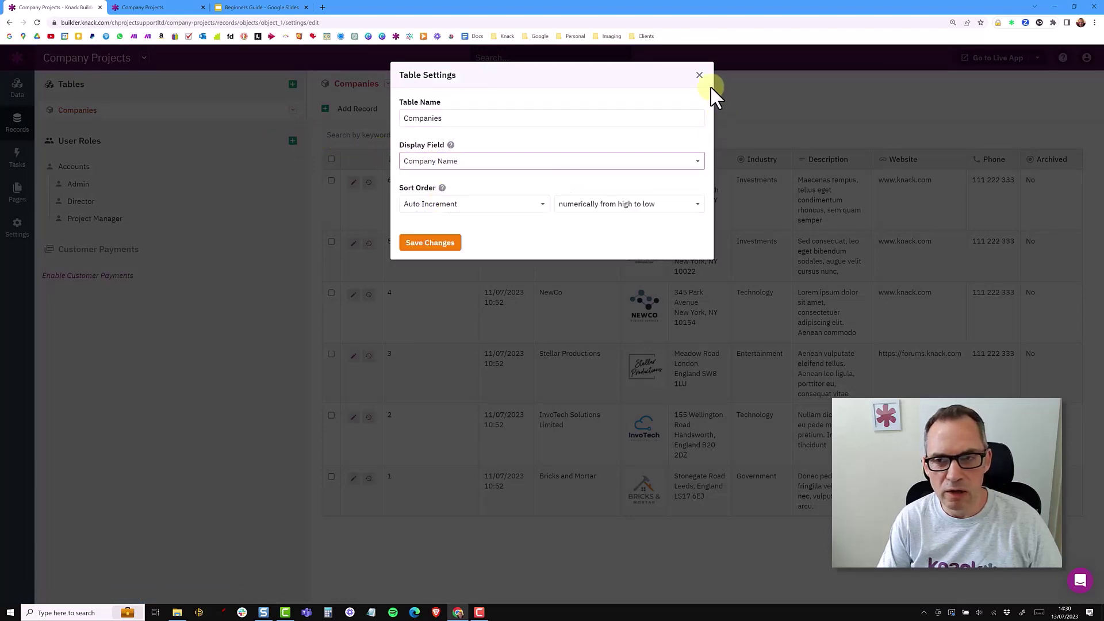
click(700, 76)
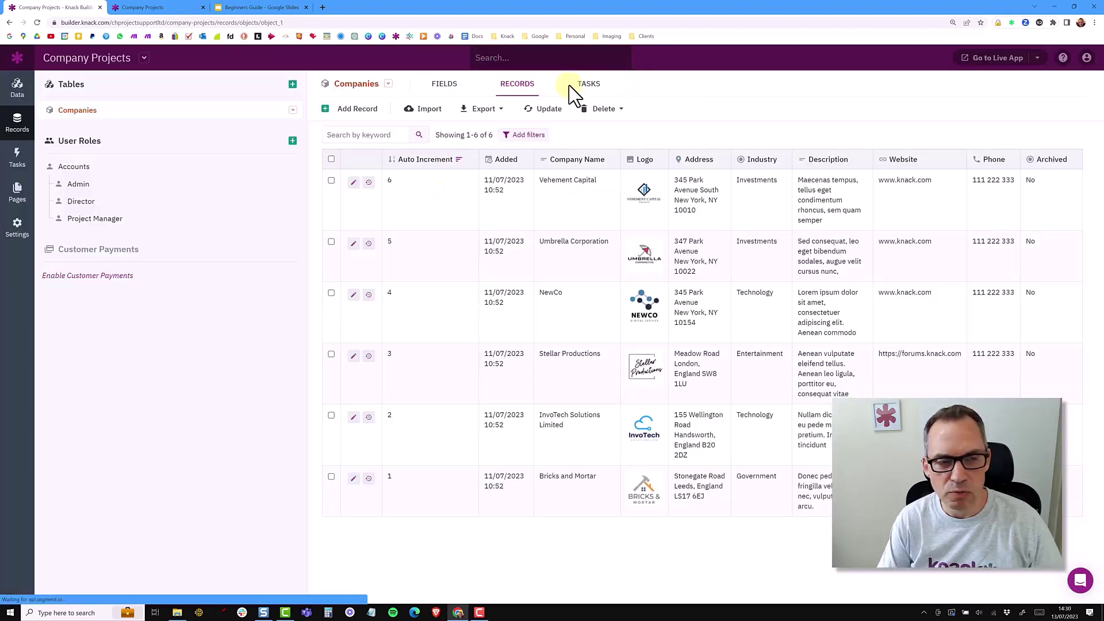
Add a Company connection to Accounts, one company per account, positioned right below Name
click(75, 166)
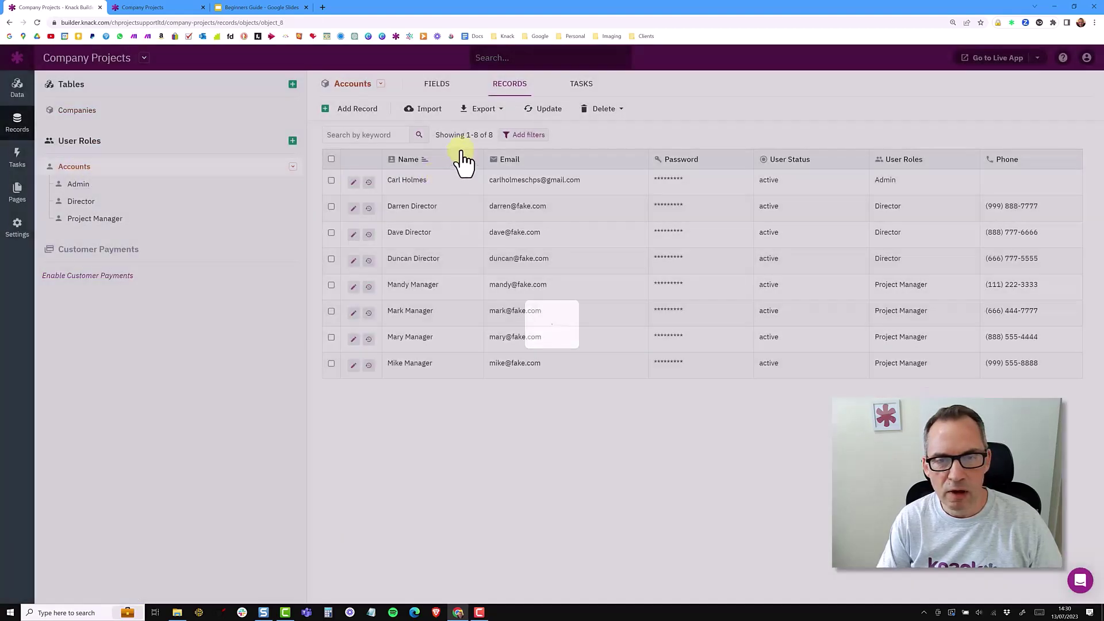
click(439, 85)
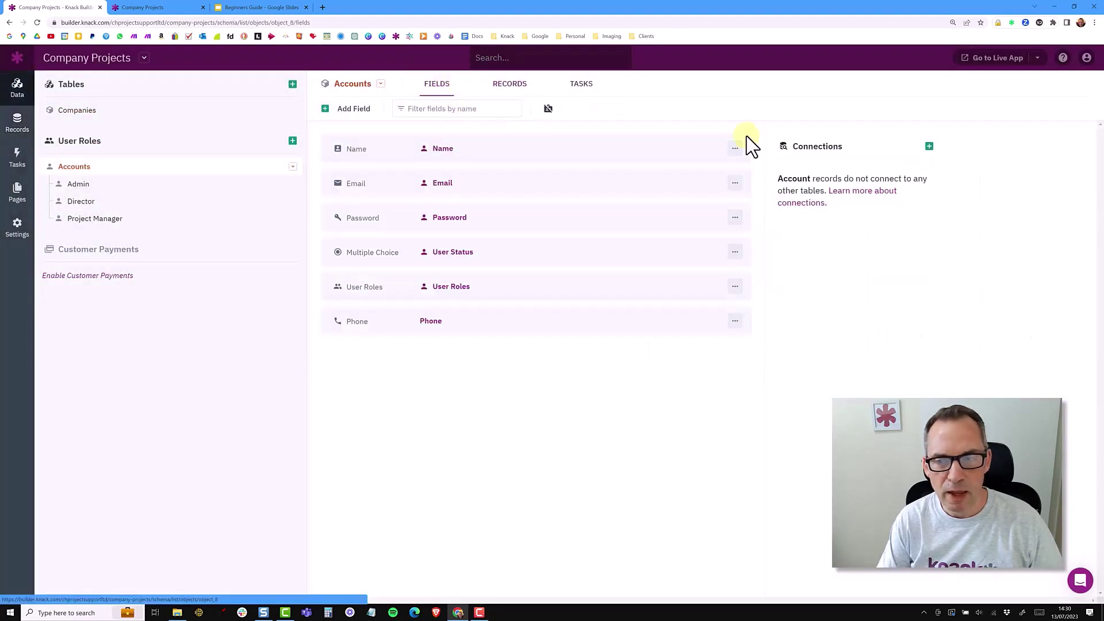
click(929, 147)
click(445, 135)
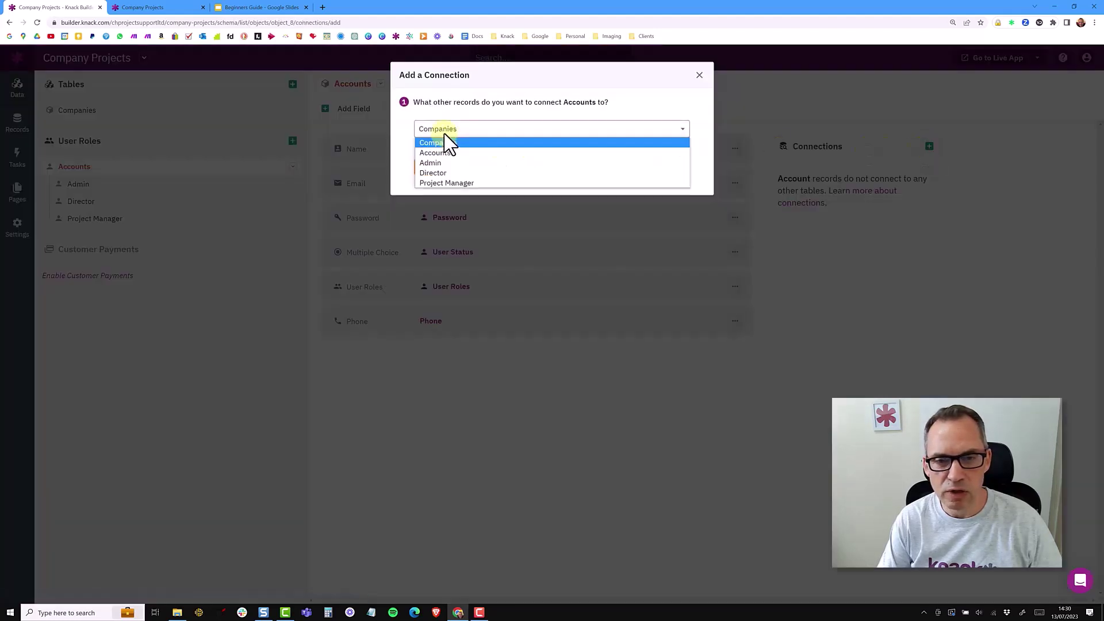
click(446, 143)
click(437, 167)
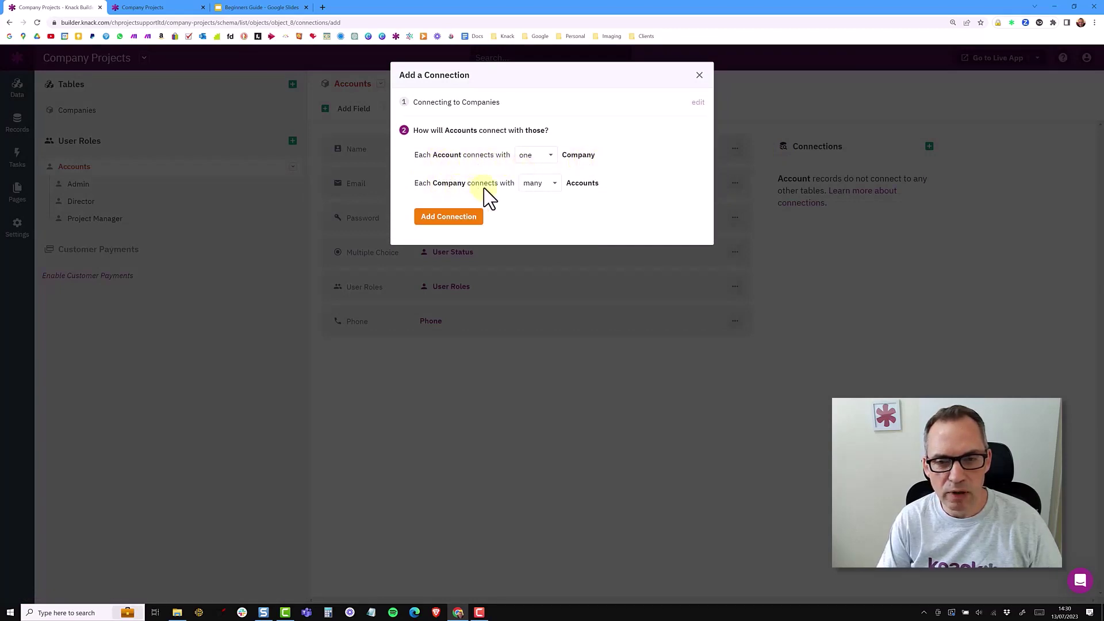
click(441, 218)
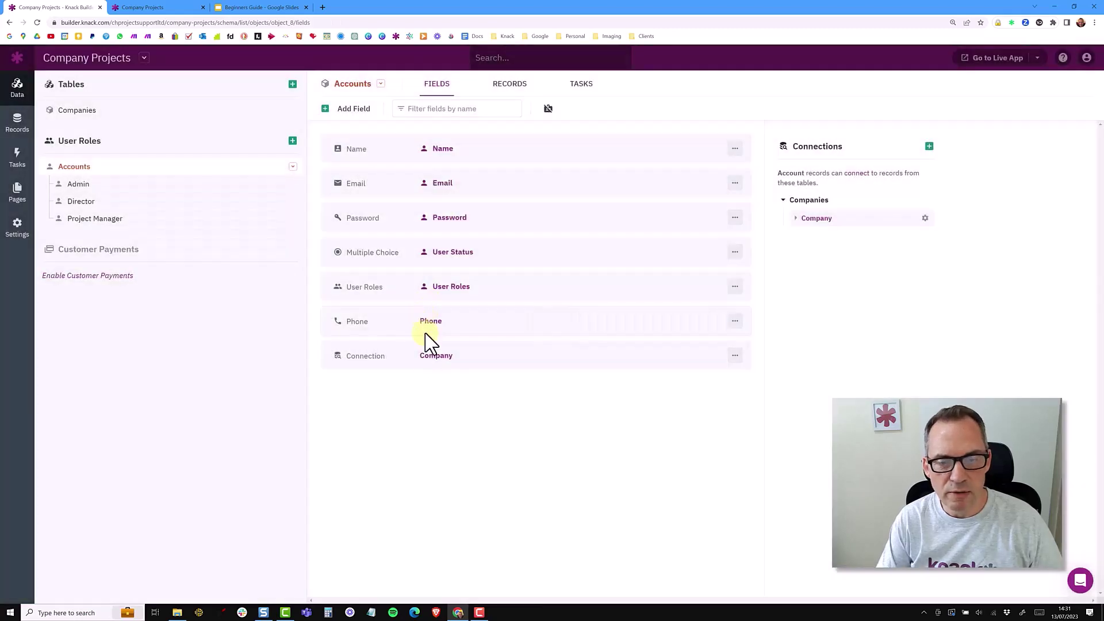
drag(439, 363, 457, 182)
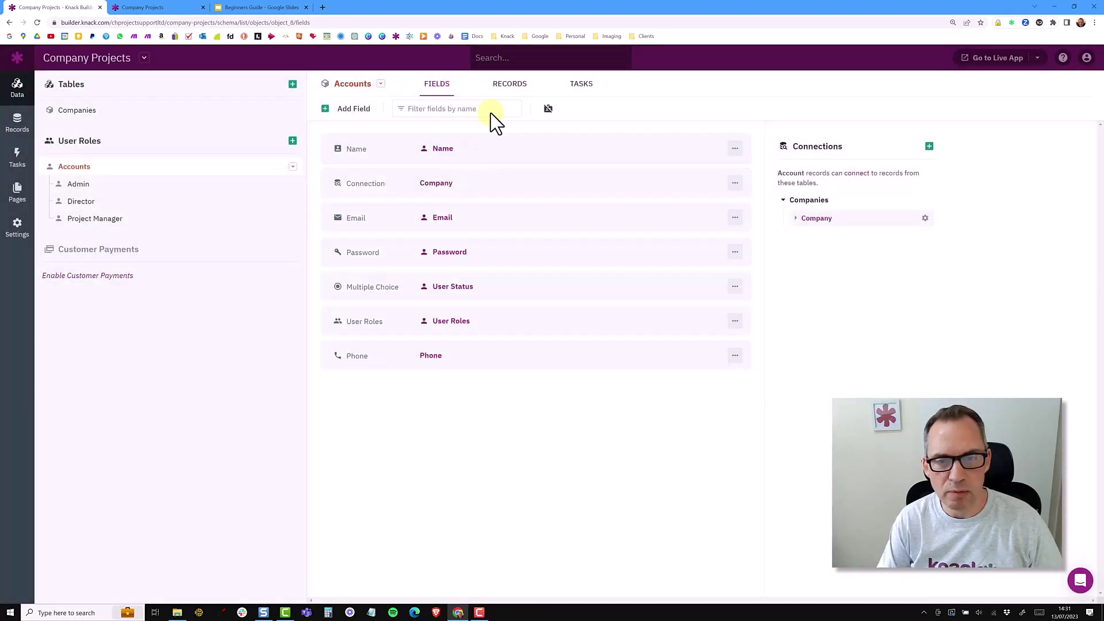
Set NewCo as the Company on each Director account in the Accounts records
click(509, 86)
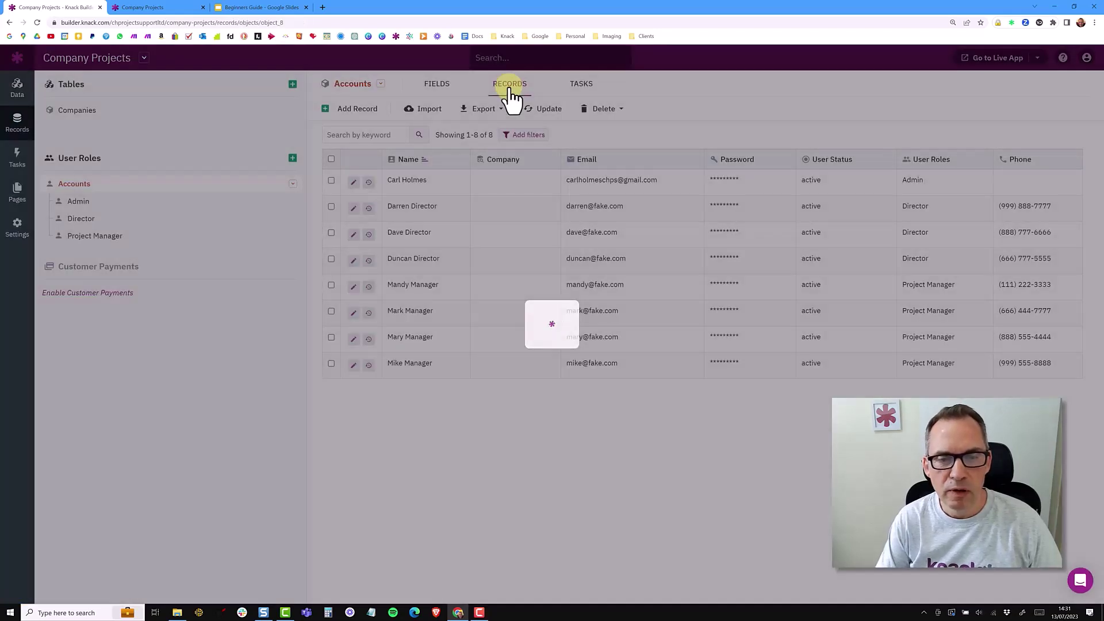
click(436, 214)
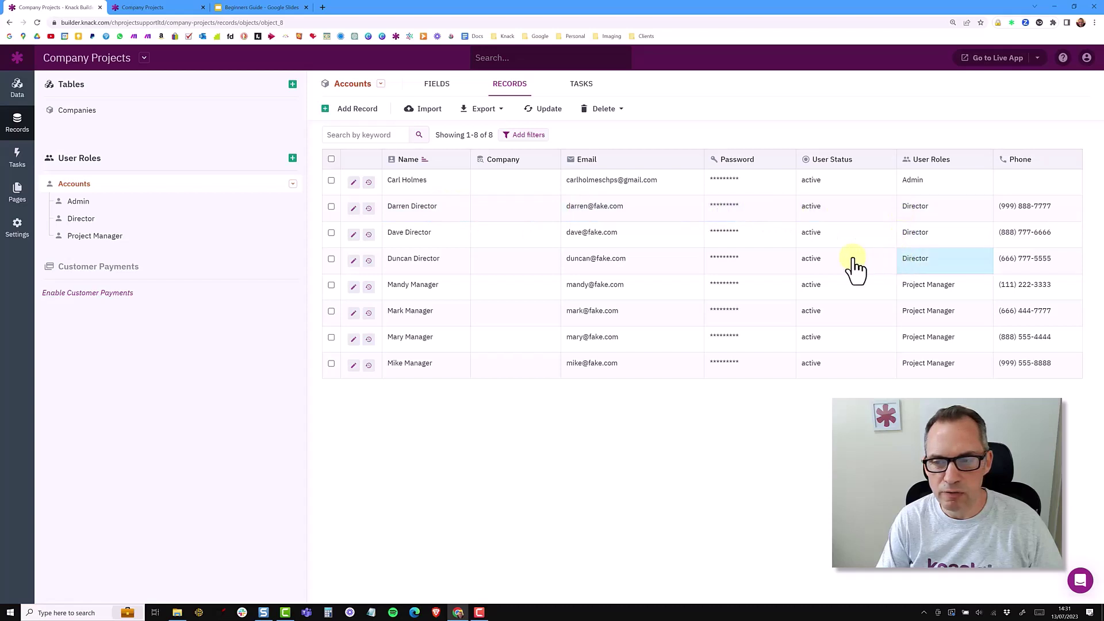
click(500, 217)
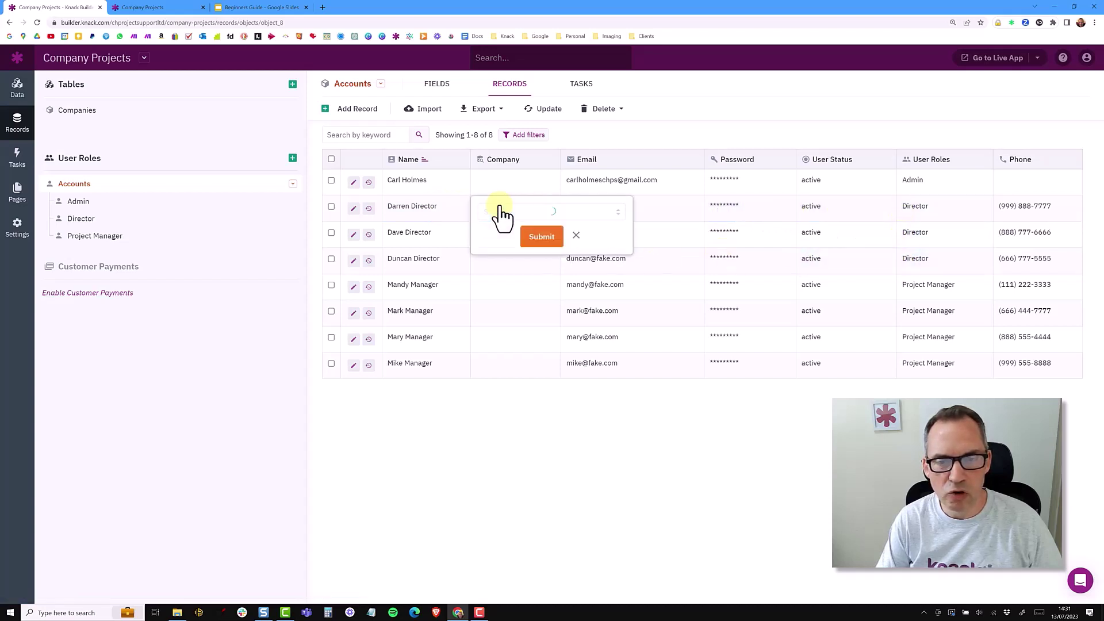
click(502, 212)
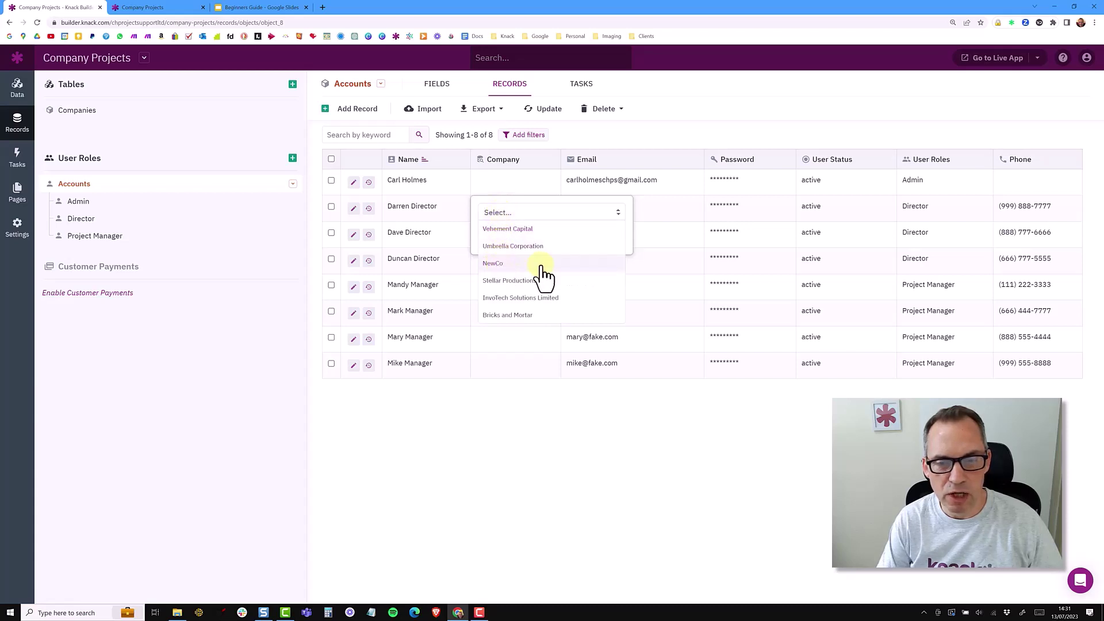
click(510, 265)
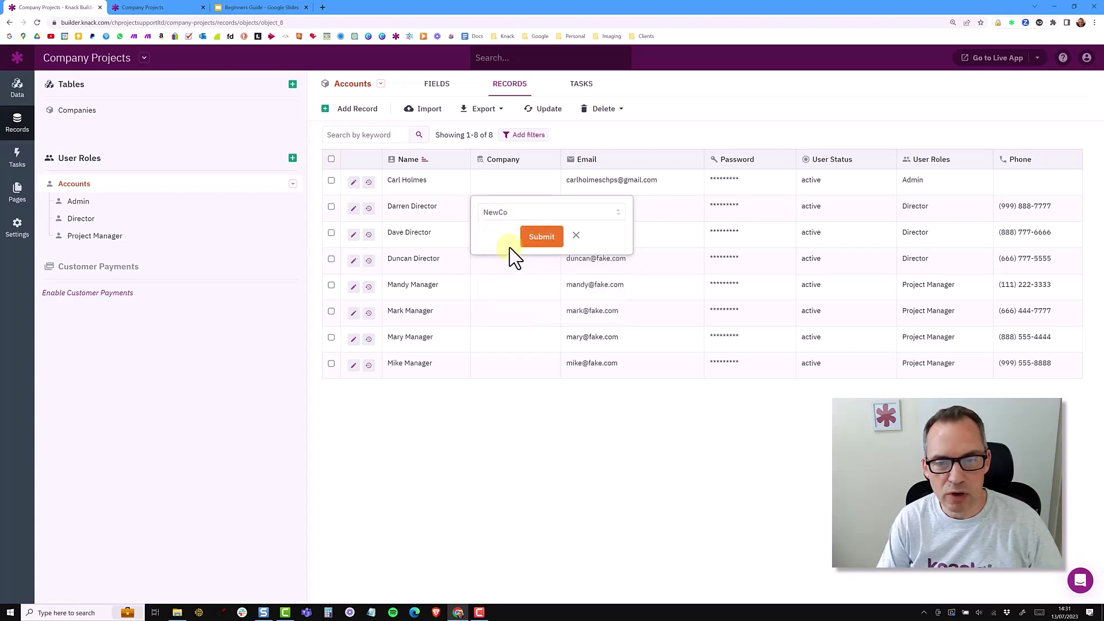
click(541, 237)
click(501, 245)
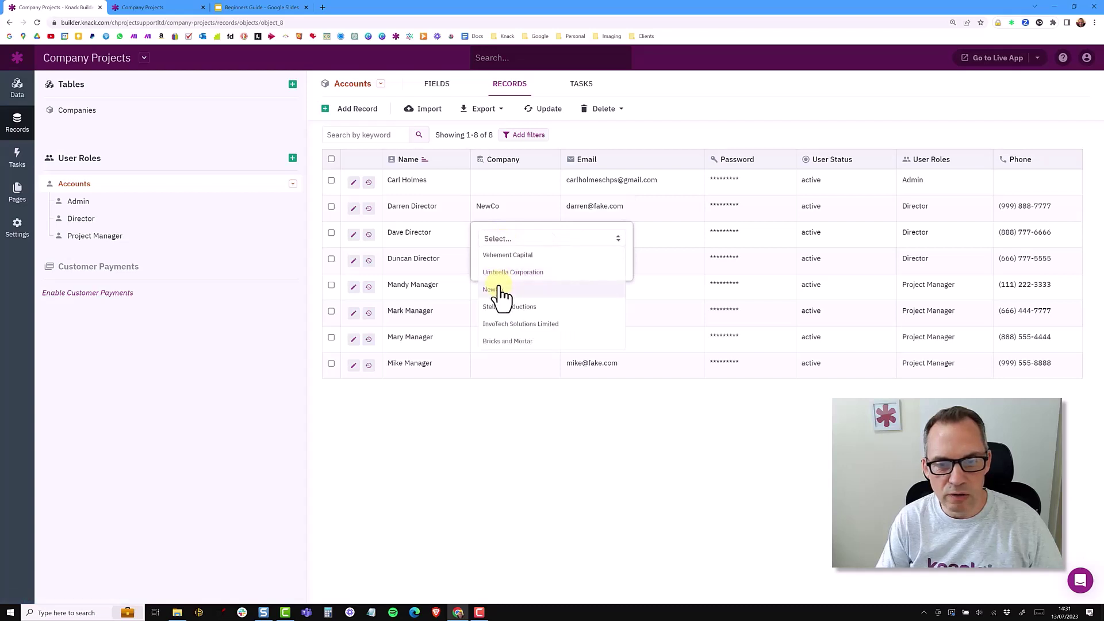
click(496, 291)
click(539, 264)
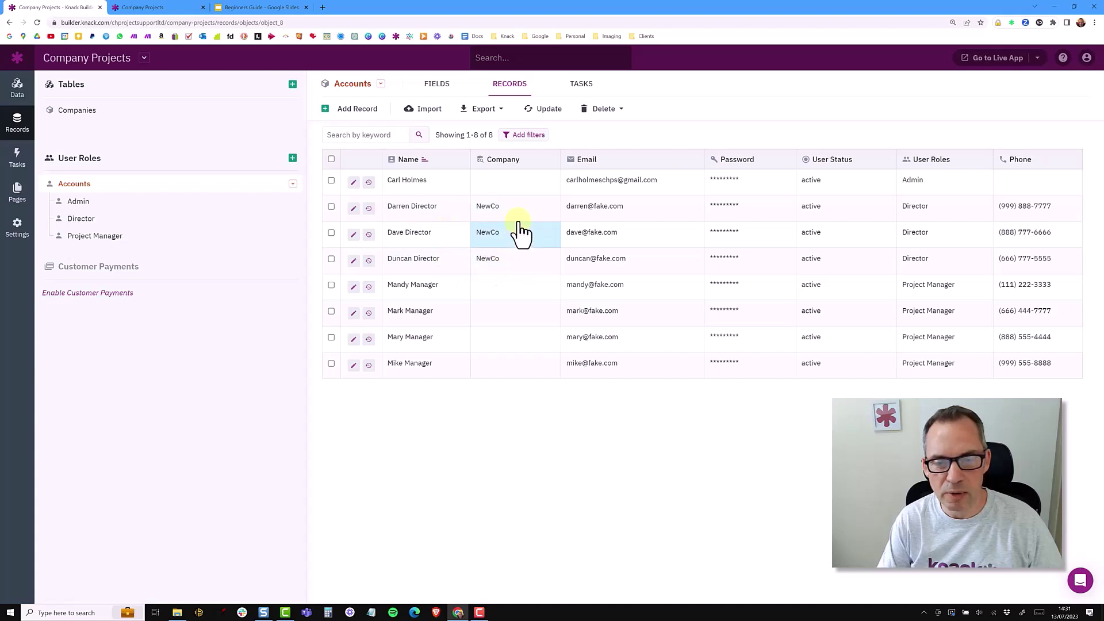
Go to the Companies page's Company Details page in the Pages editor and begin adding a view
click(15, 195)
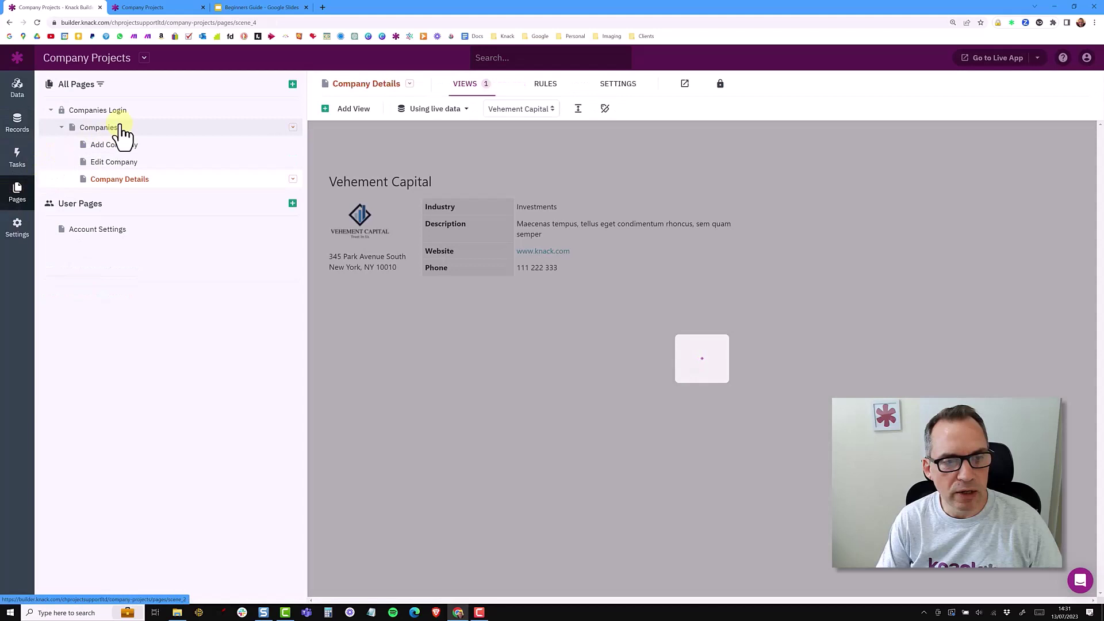
click(120, 127)
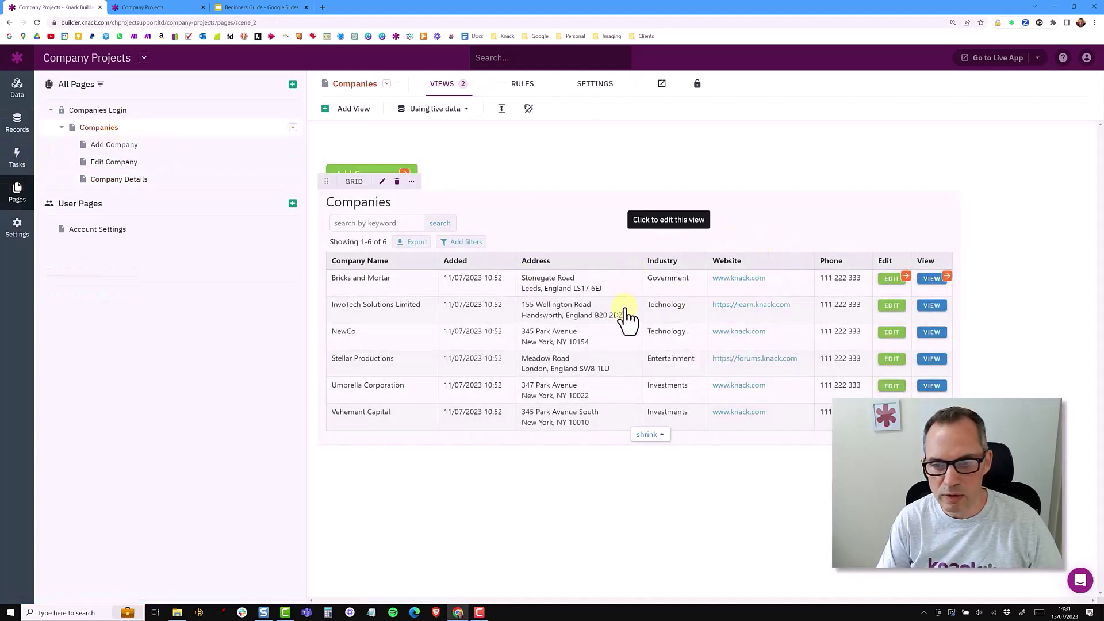
click(947, 278)
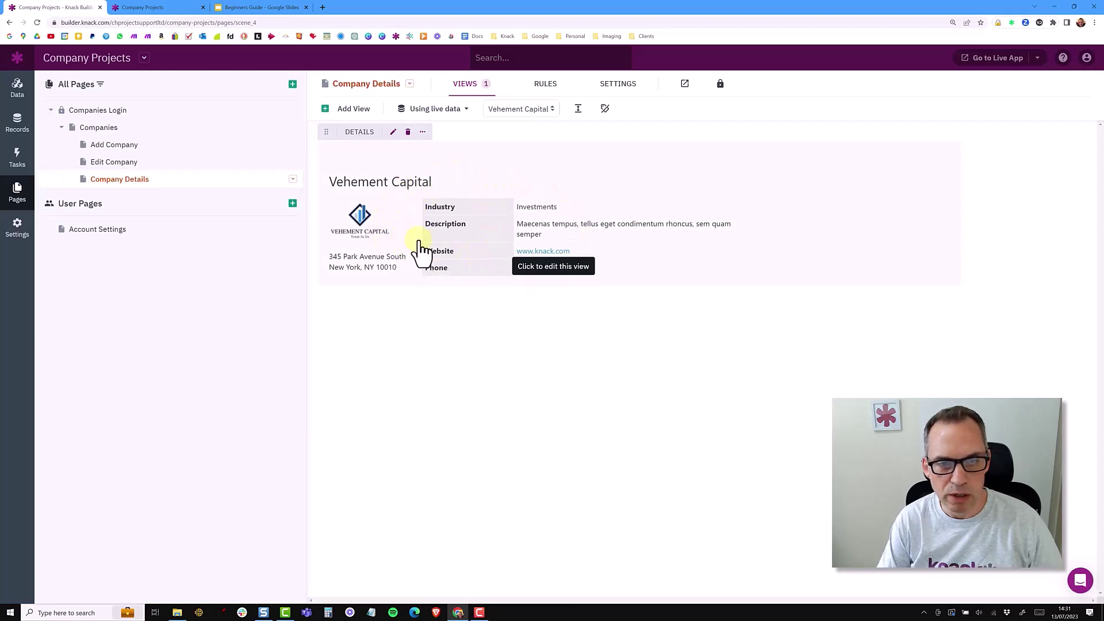
click(353, 112)
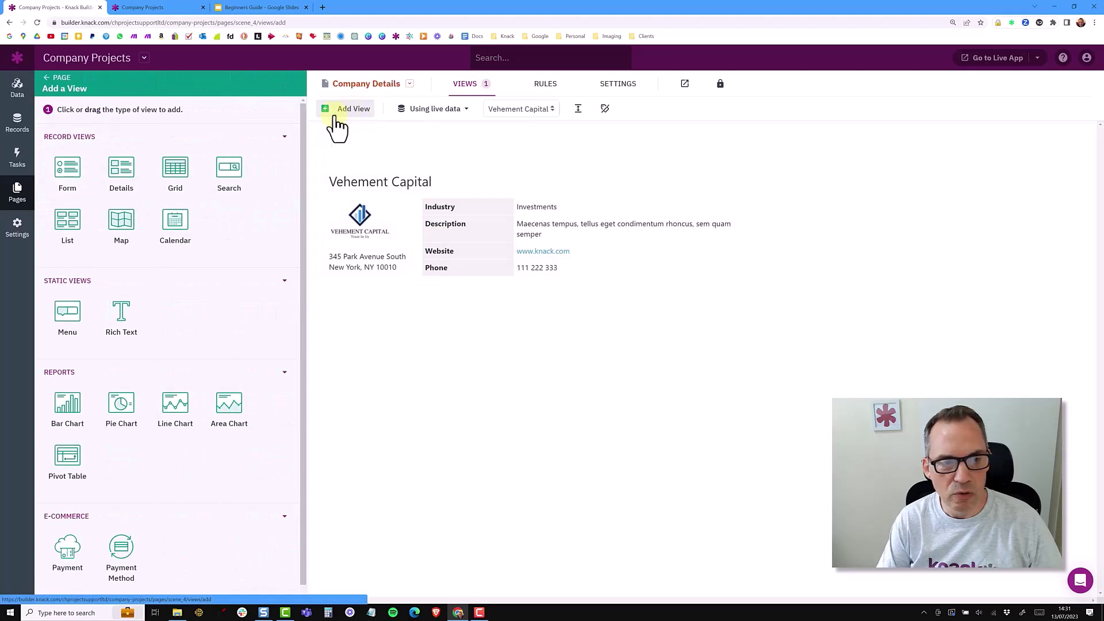
Add a grid named Directors showing this company's connected Accounts, with an edit-form link per row
click(173, 166)
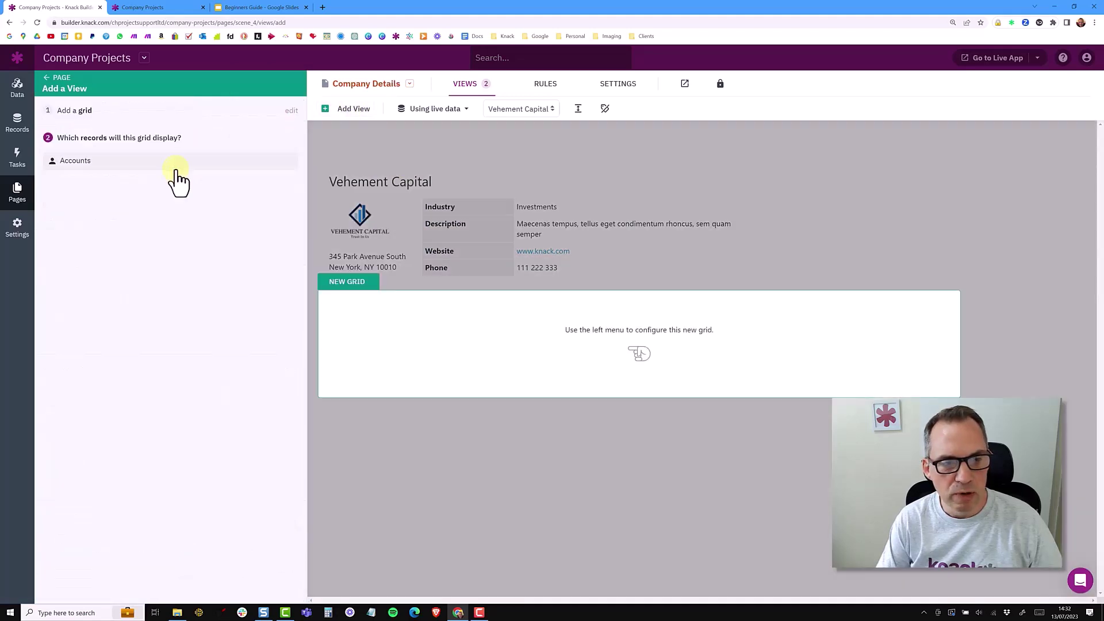
click(83, 161)
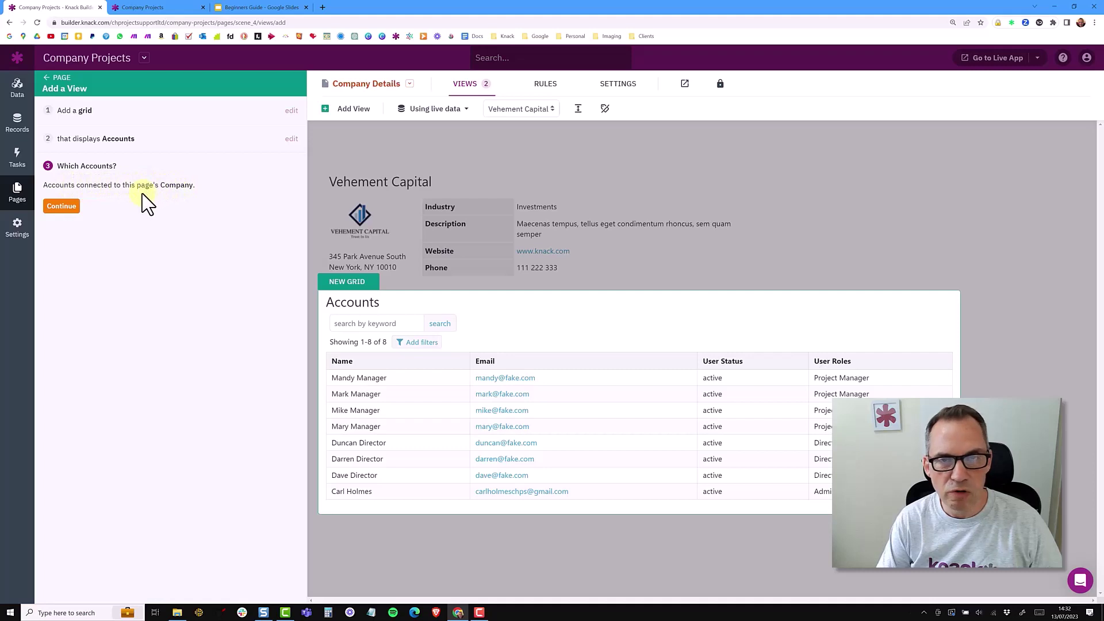
click(61, 207)
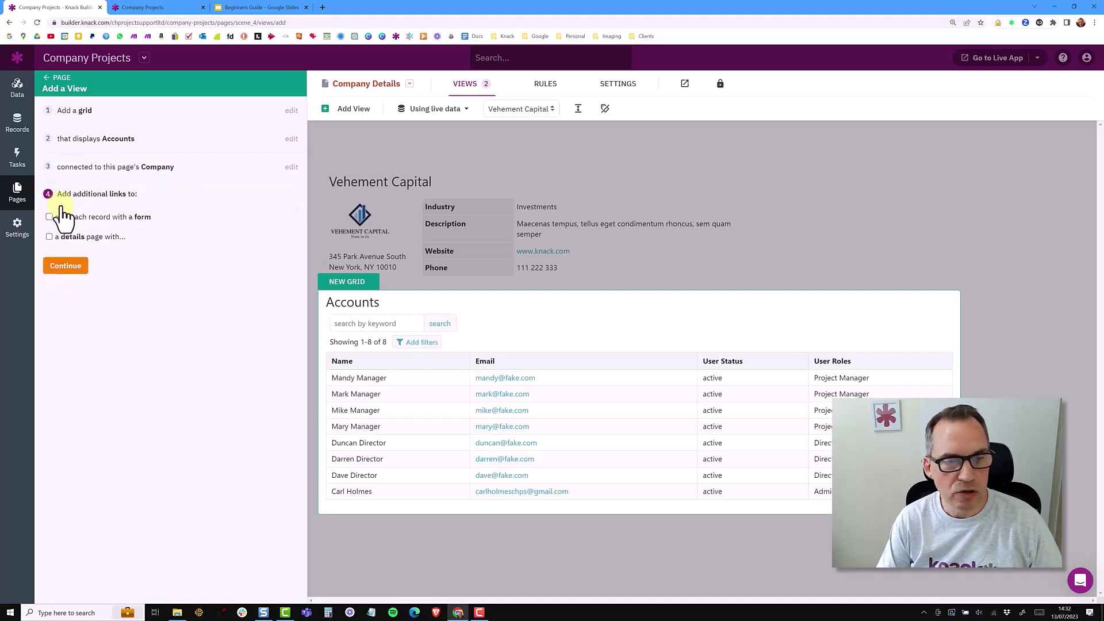
click(103, 229)
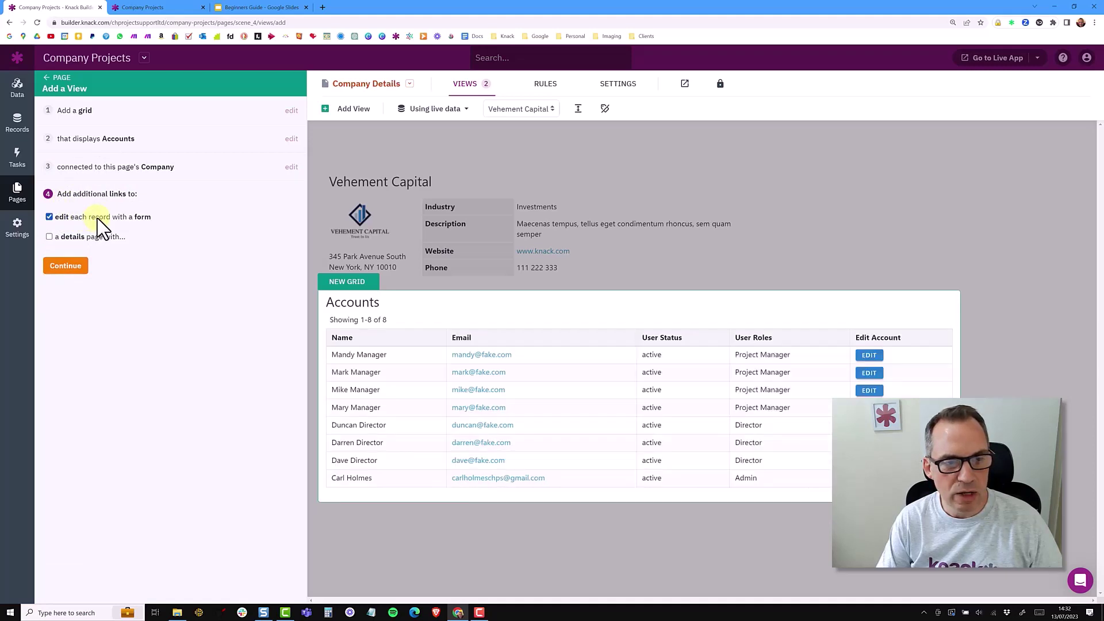
click(72, 268)
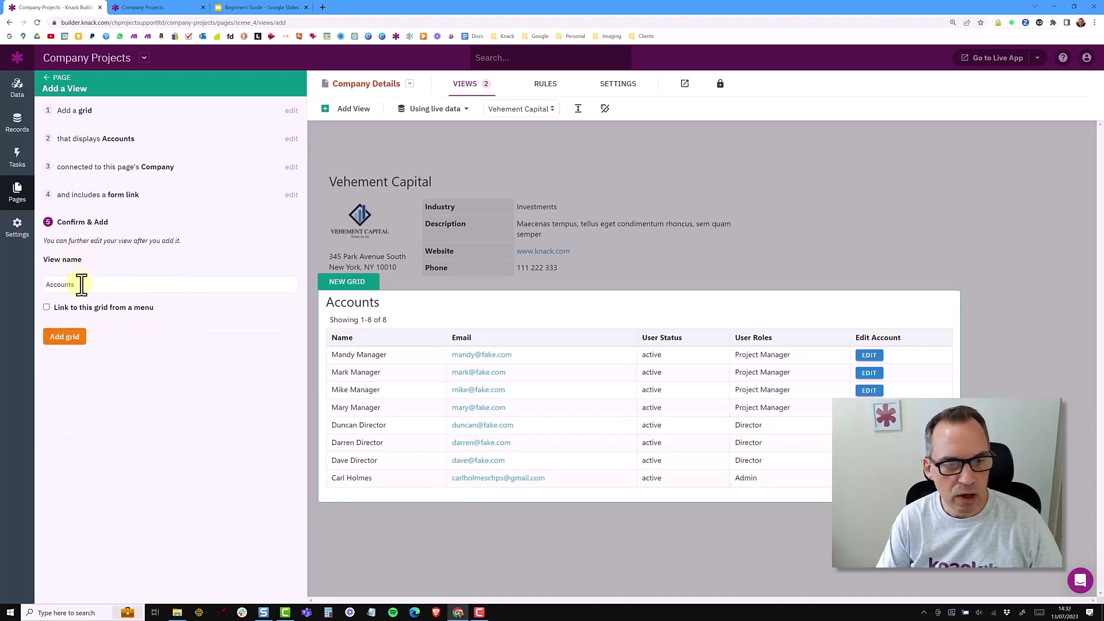
drag(81, 284, 40, 285)
text(D)
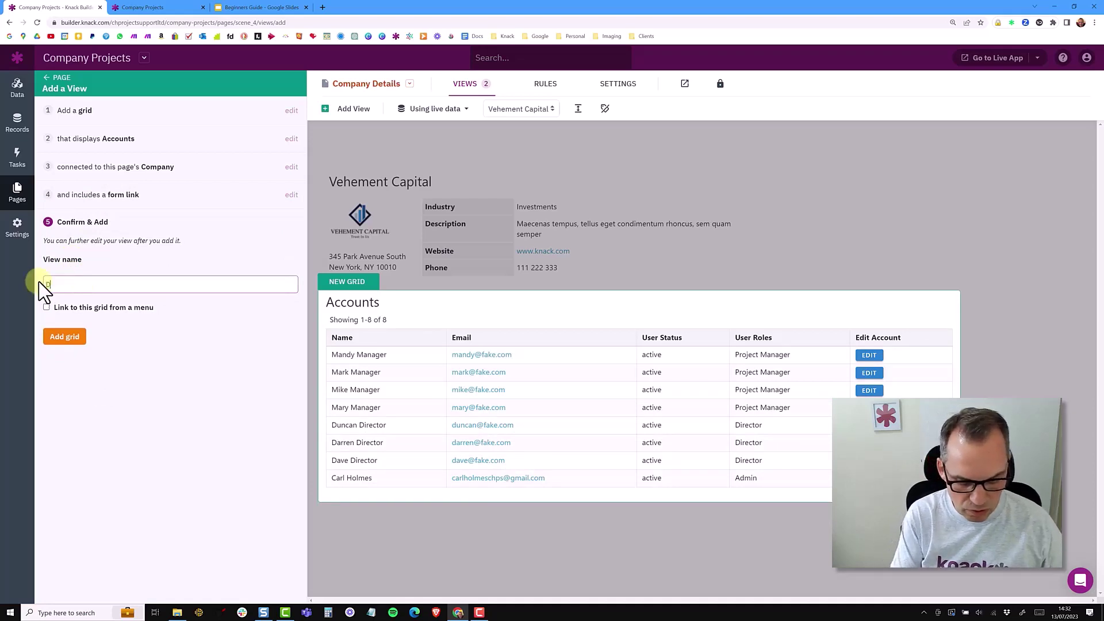
text(irectors)
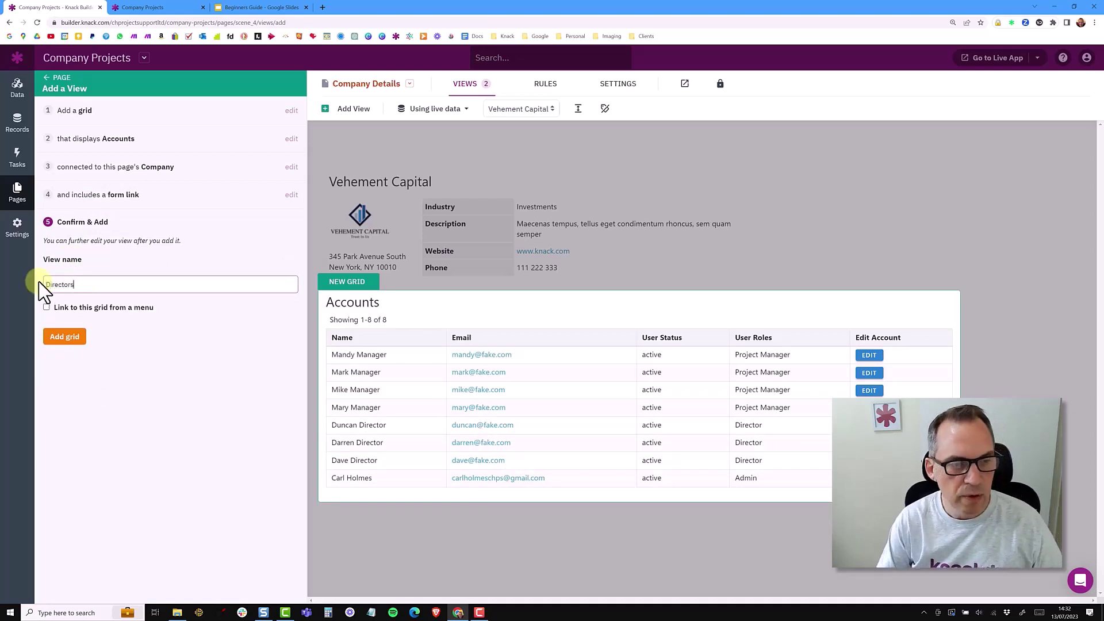
click(65, 341)
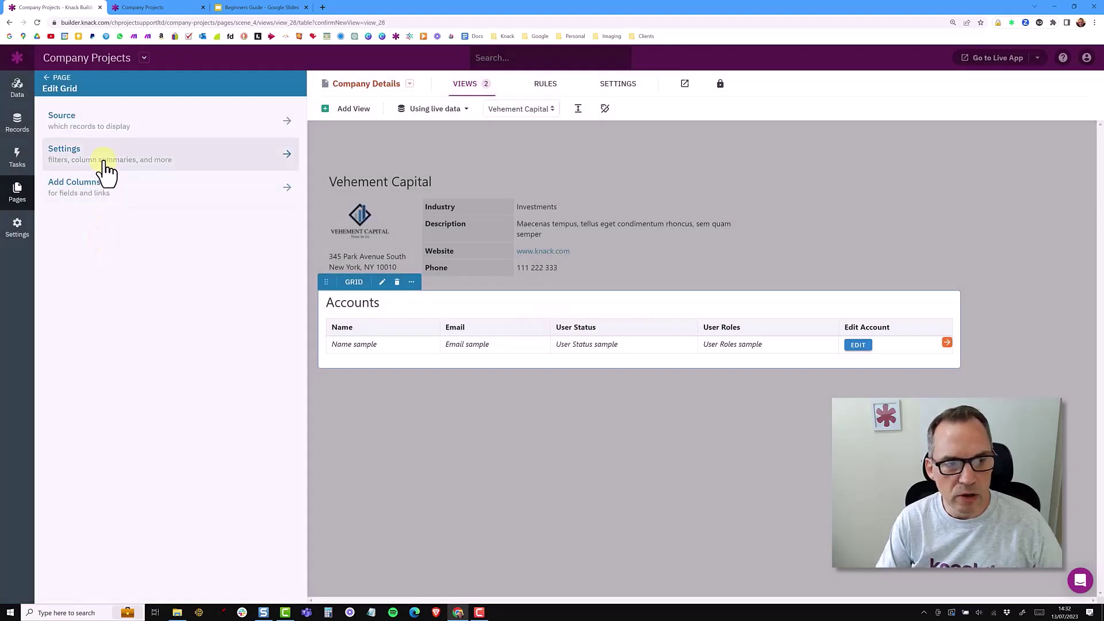
Turn on keyword search for the grid and change its title from Accounts to Directors
click(106, 168)
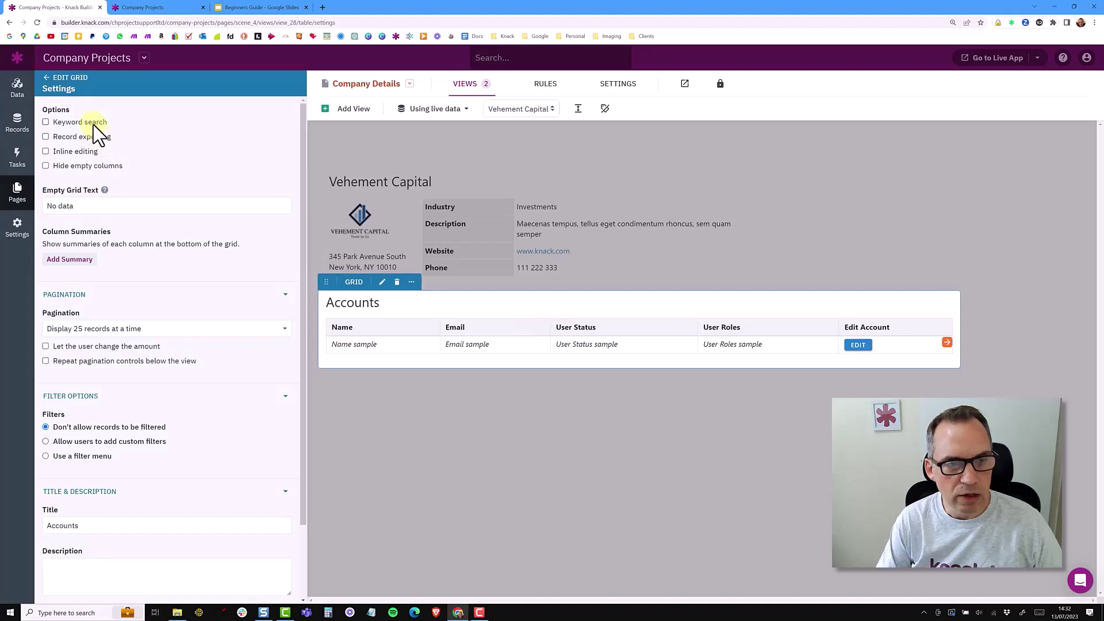
click(92, 123)
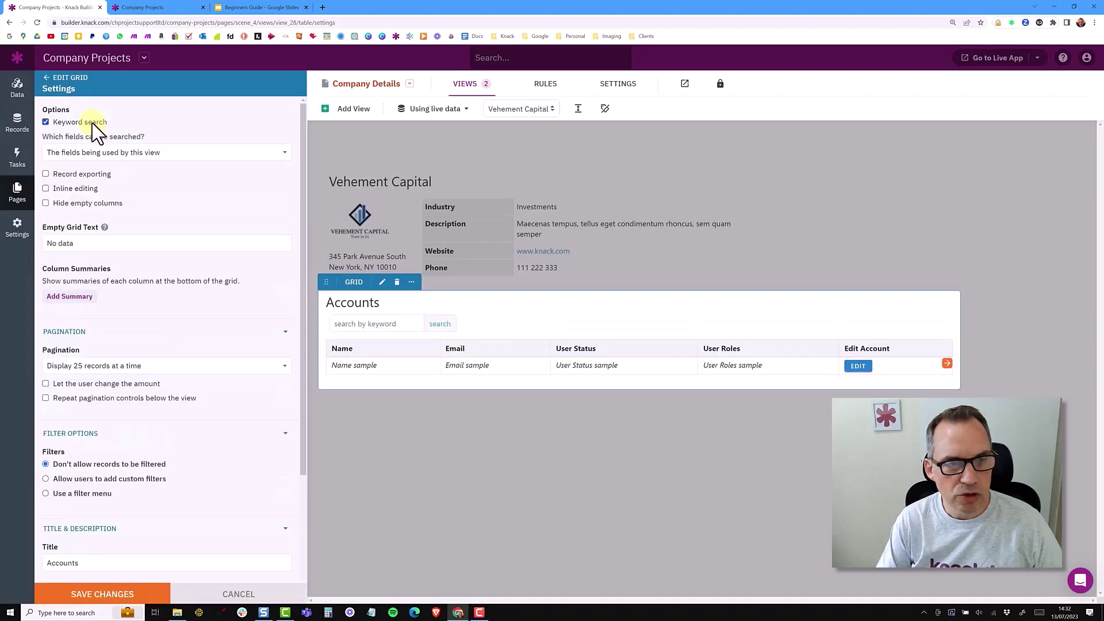
scroll(101, 476, down, 3)
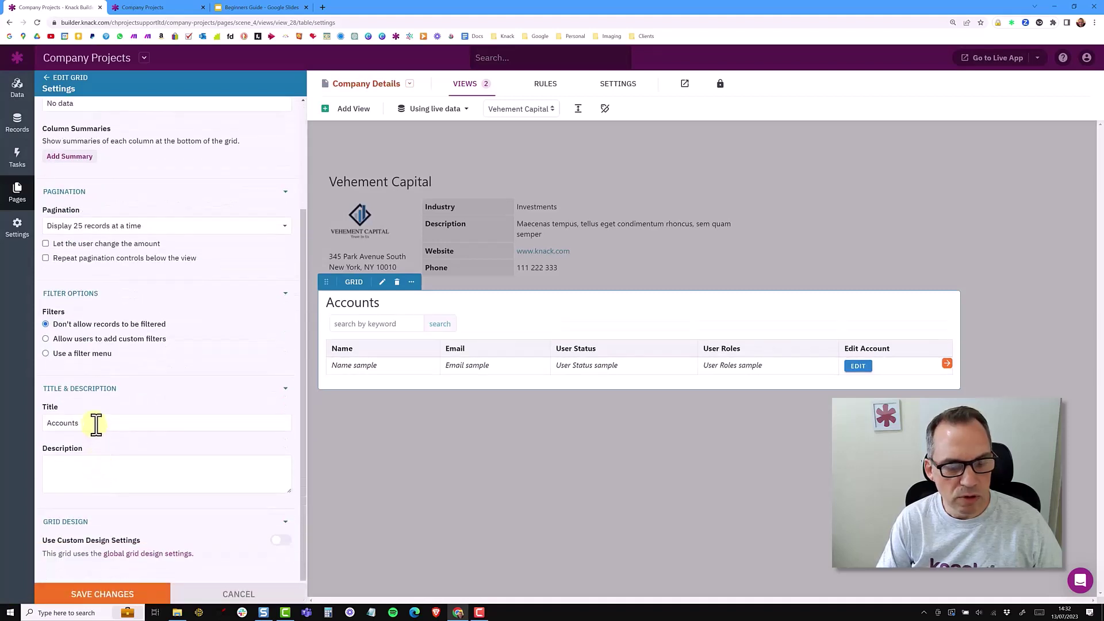
drag(96, 424, 34, 420)
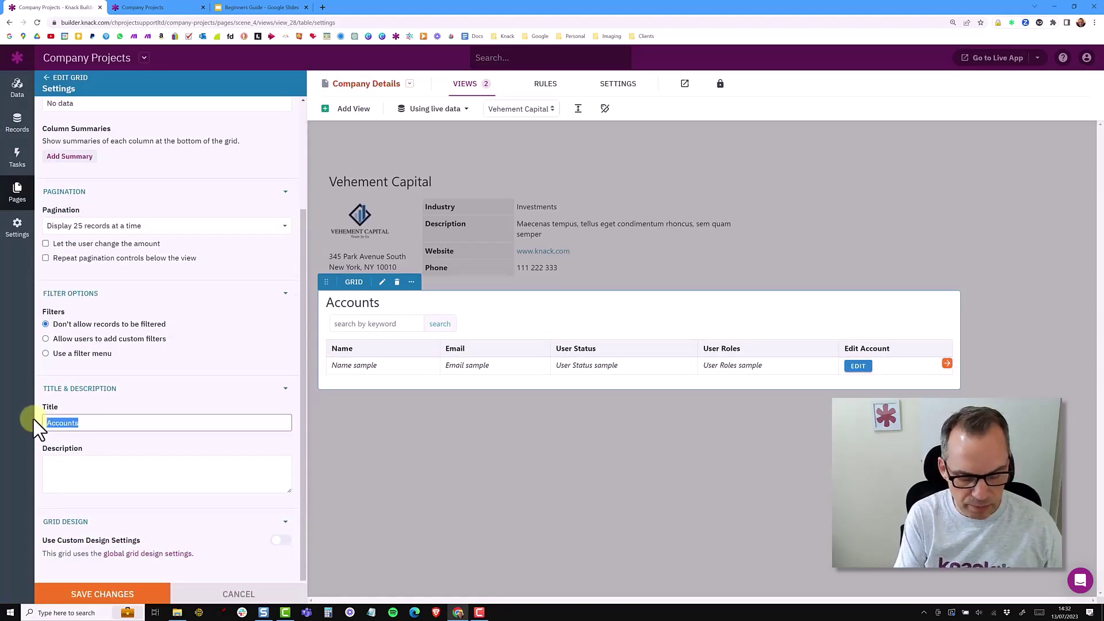
text(Directors)
click(83, 595)
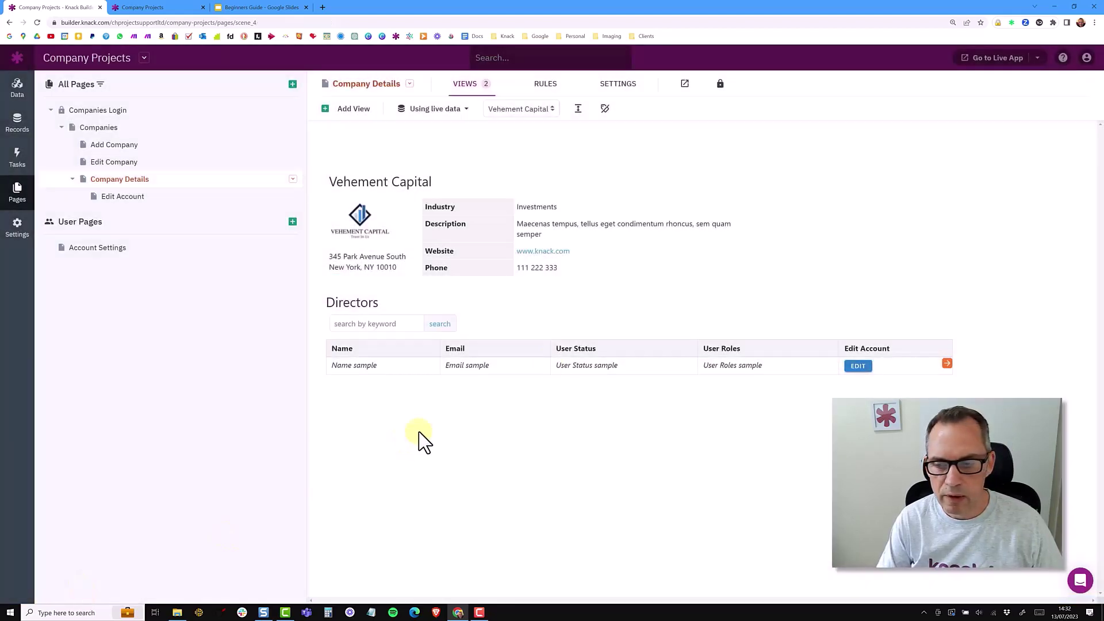
Rename the Edit Account column header to Edit, with custom 50-pixel width and centre alignment
click(879, 358)
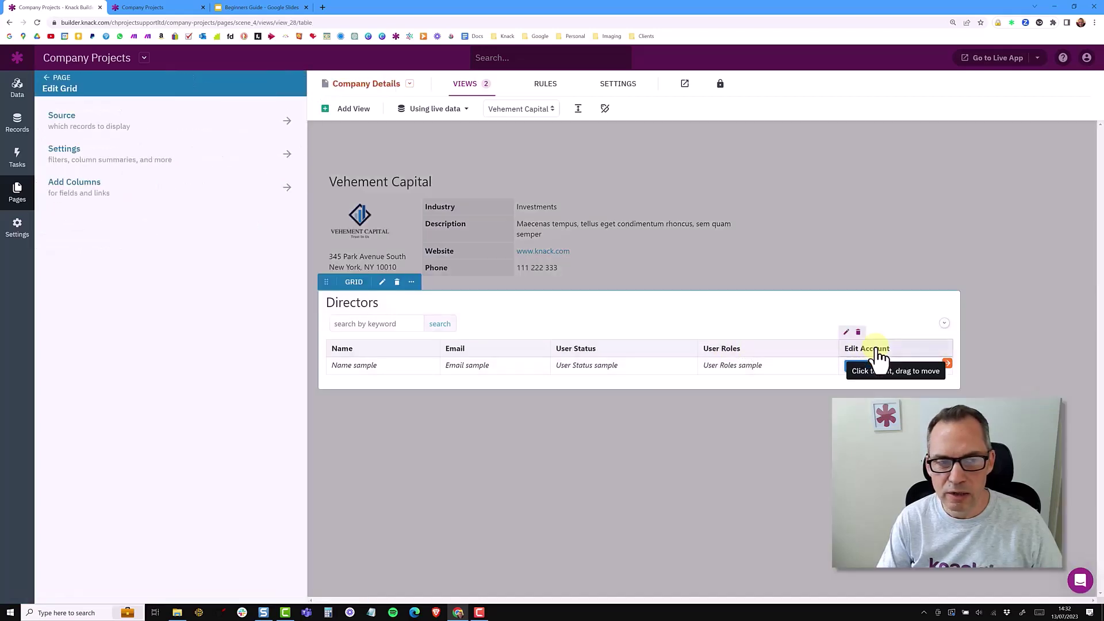
click(880, 358)
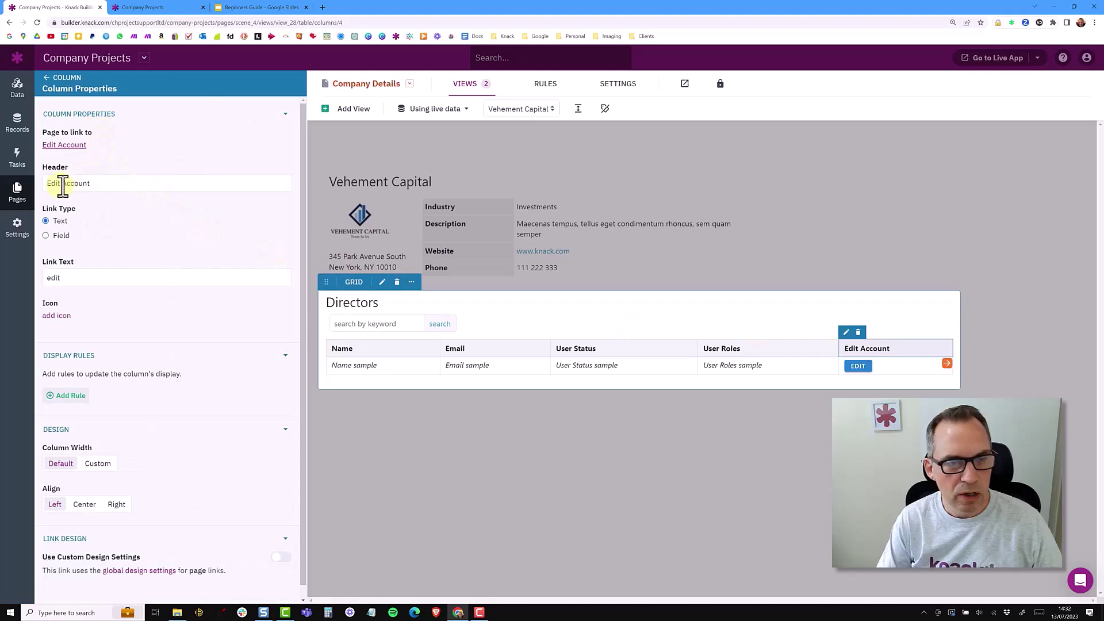
drag(61, 184, 158, 186)
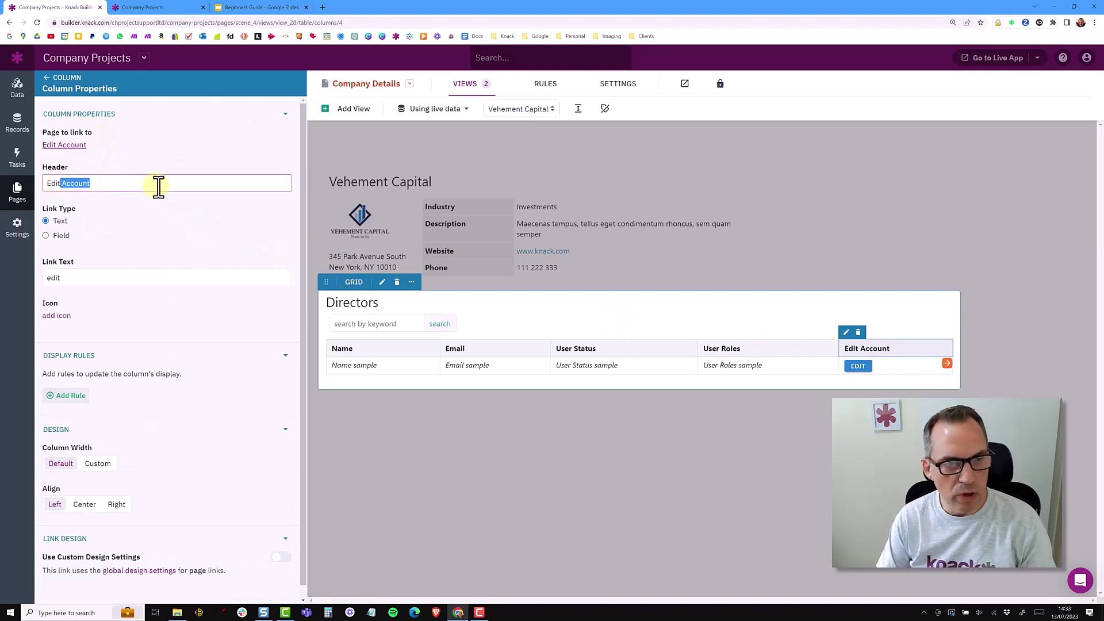
key(BackSpace)
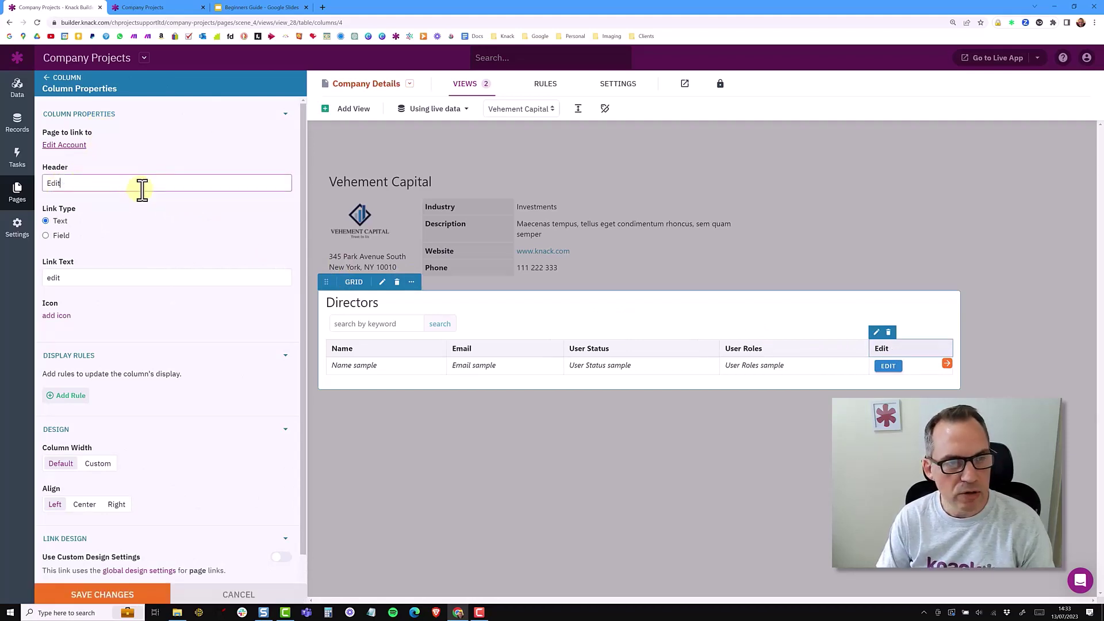
click(98, 464)
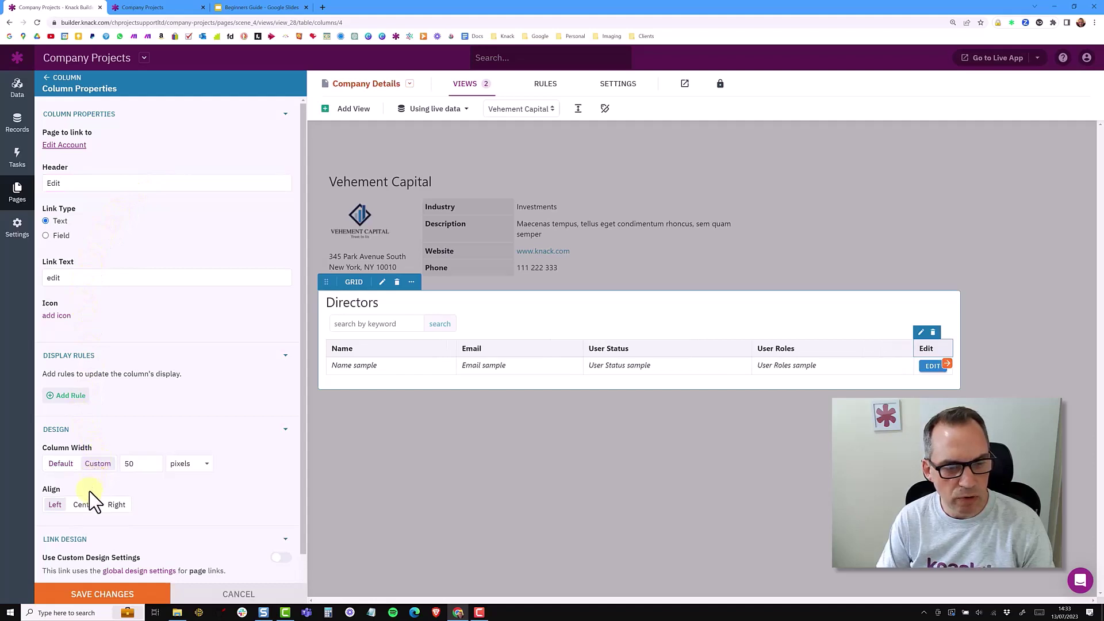
click(85, 505)
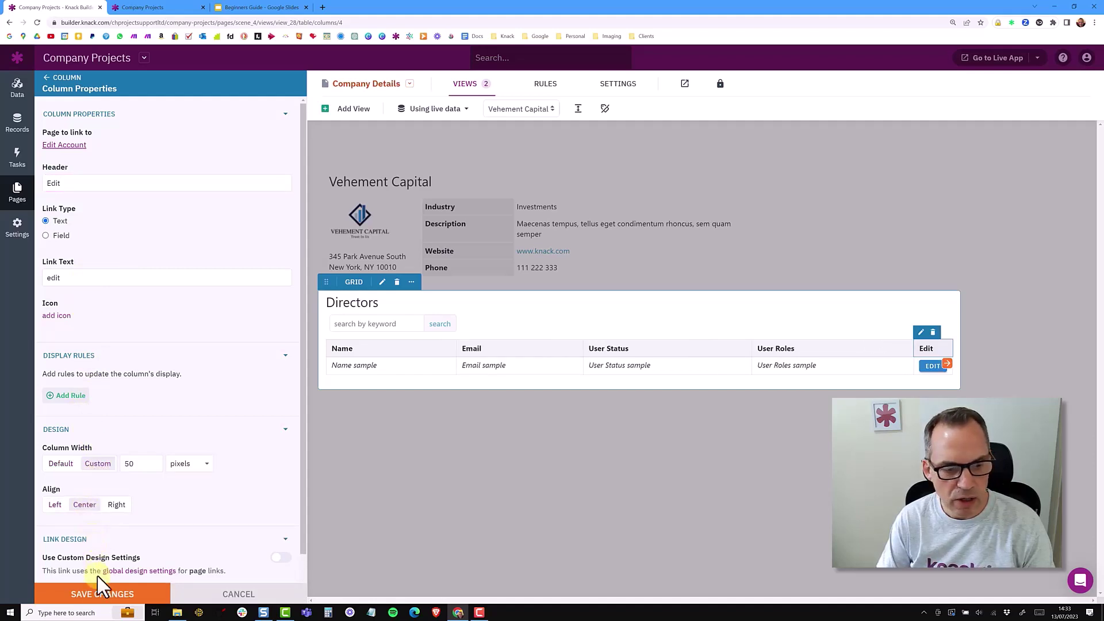
click(98, 595)
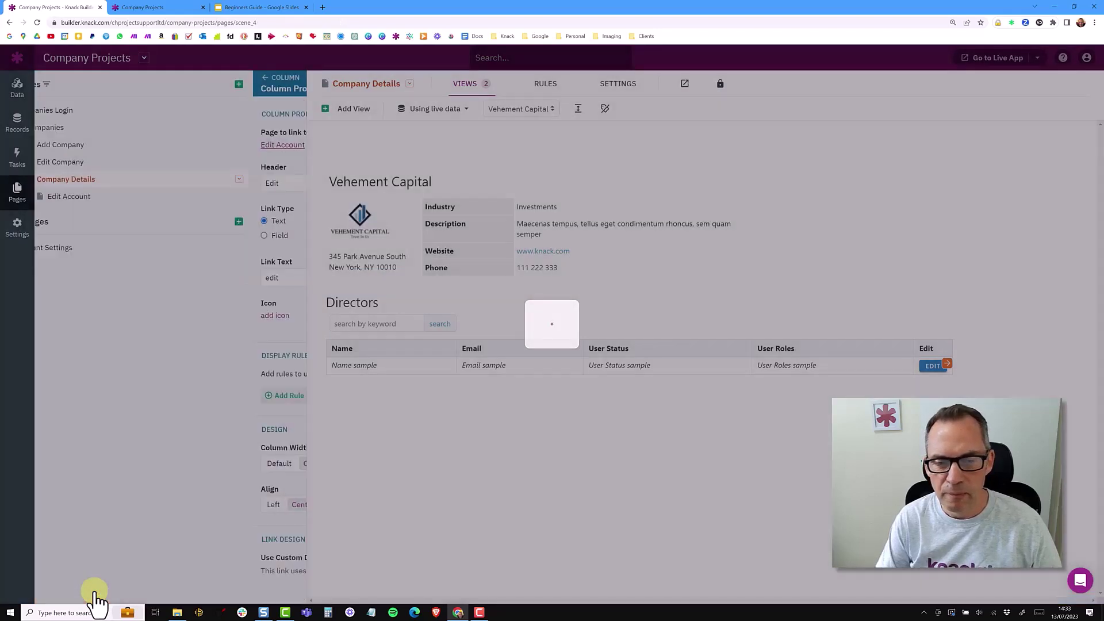
click(147, 7)
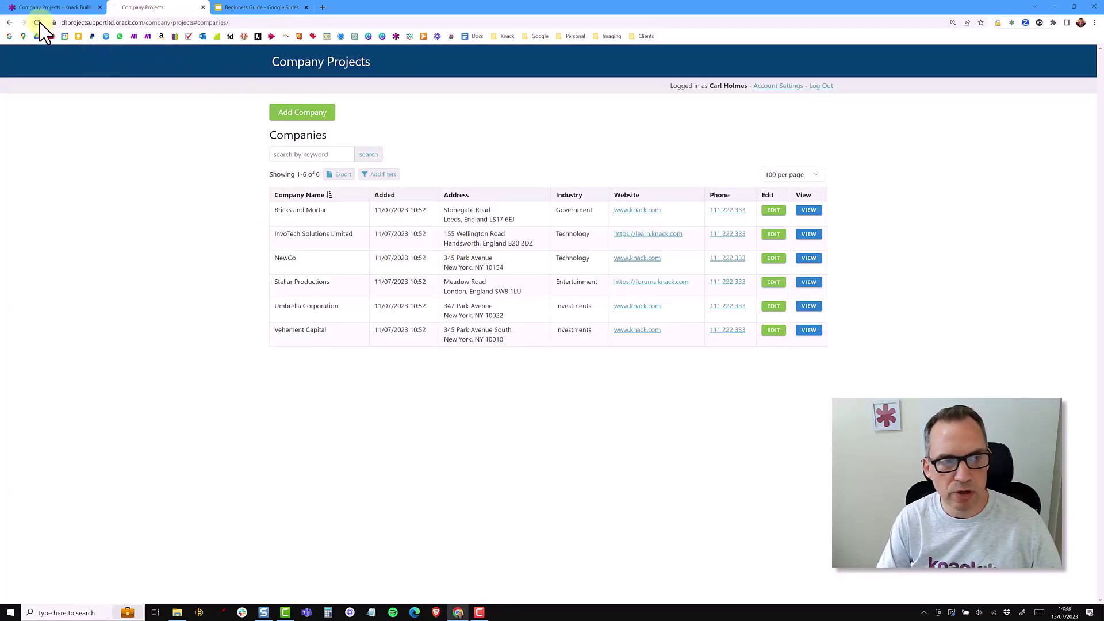
click(809, 260)
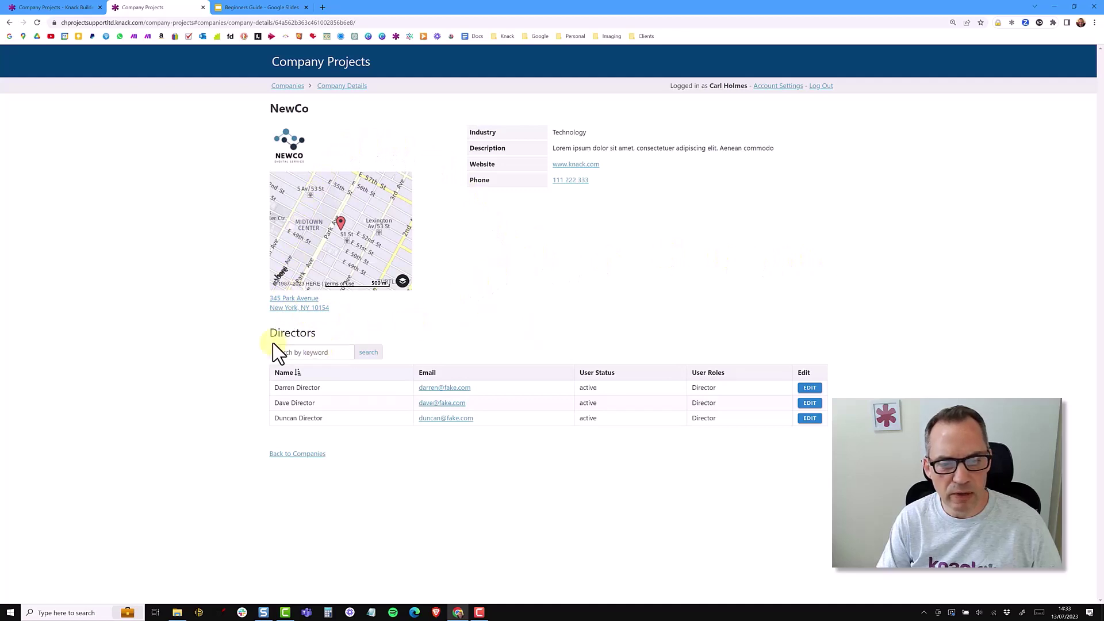
drag(267, 335, 335, 334)
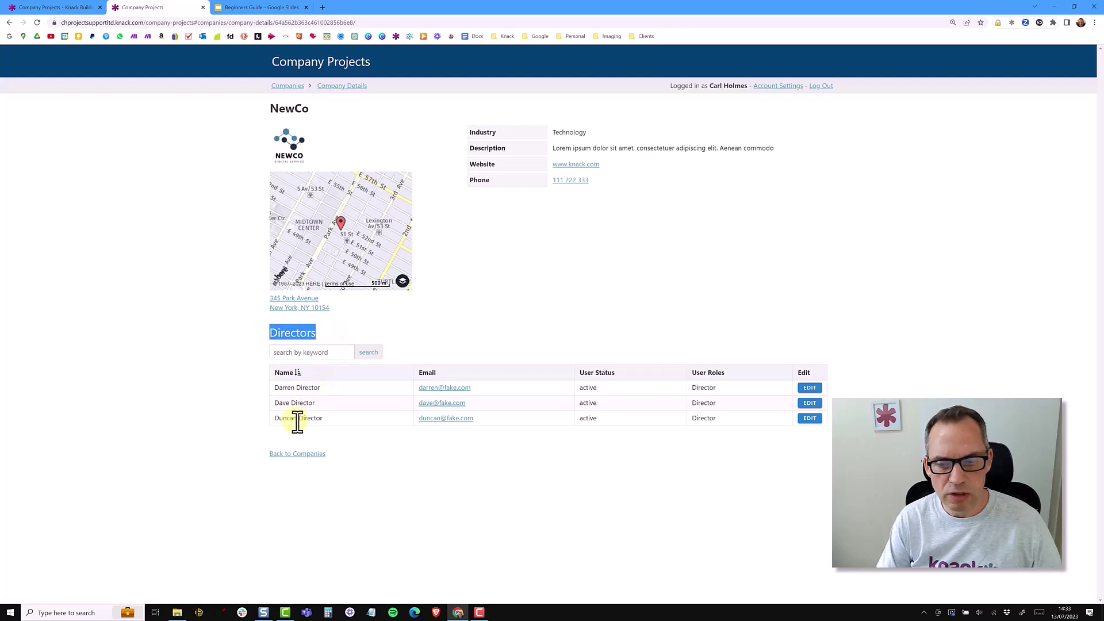
click(43, 11)
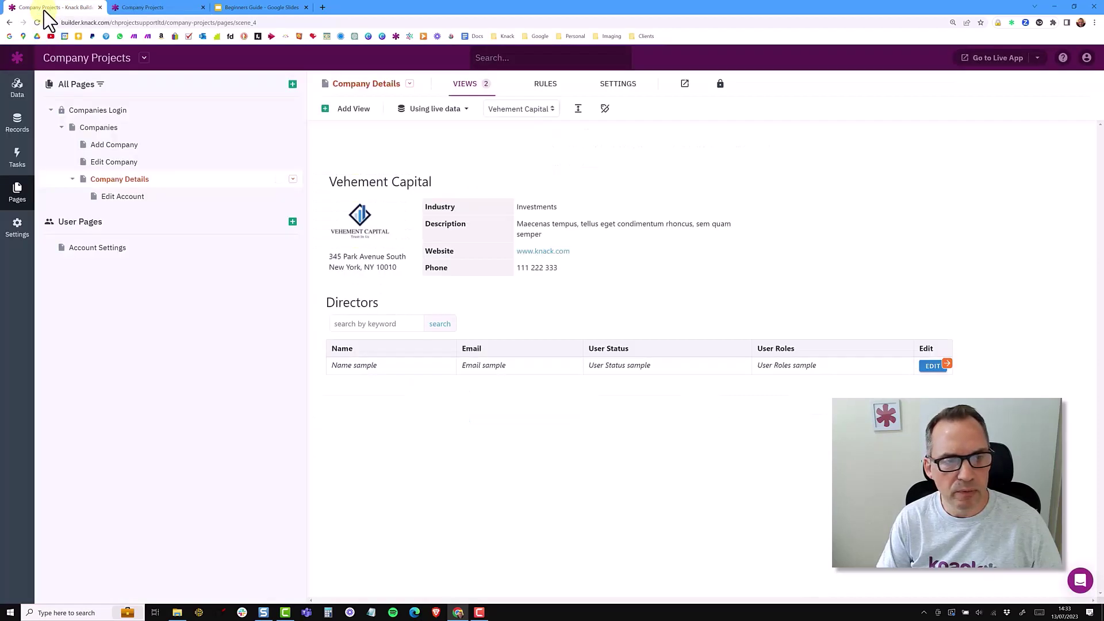
Reassign one Director account's Company from NewCo to Umbrella Corporation in the Accounts records
click(17, 133)
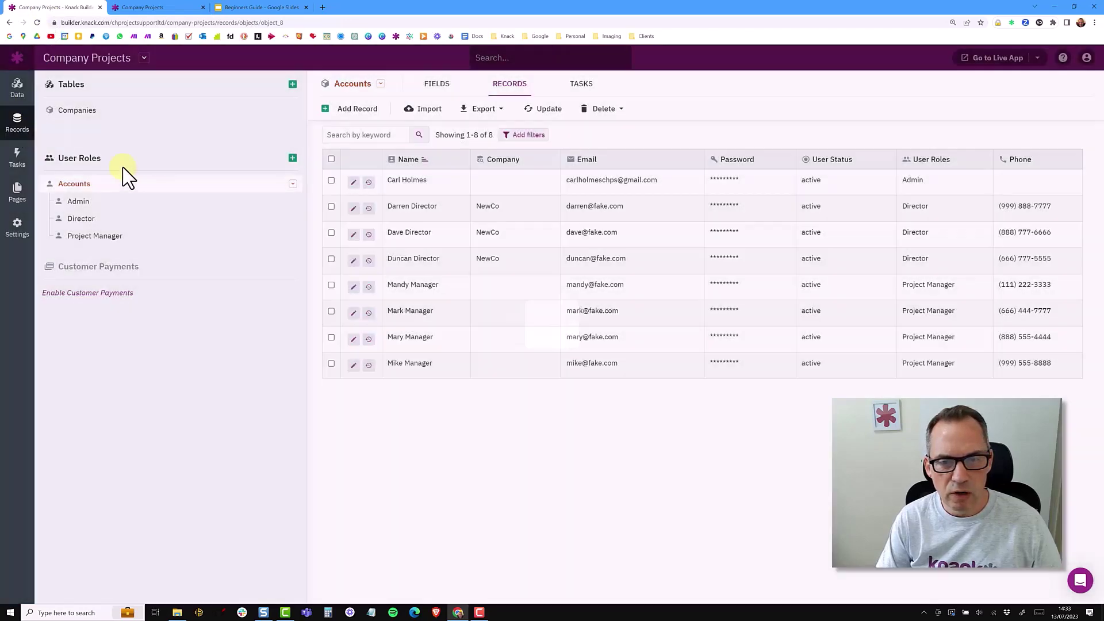
click(494, 229)
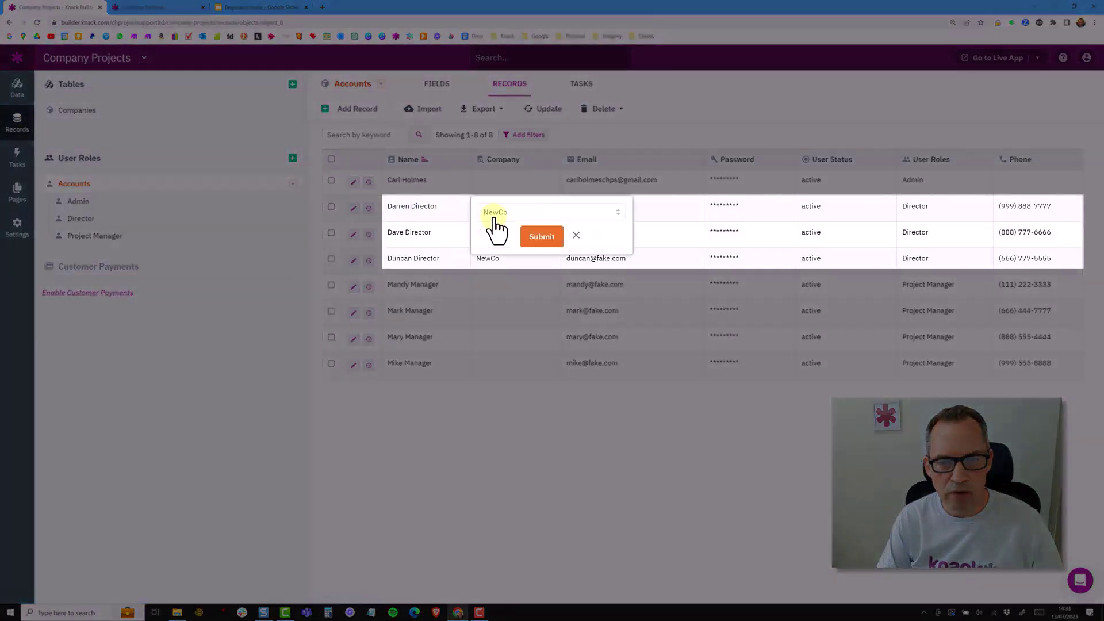
click(495, 214)
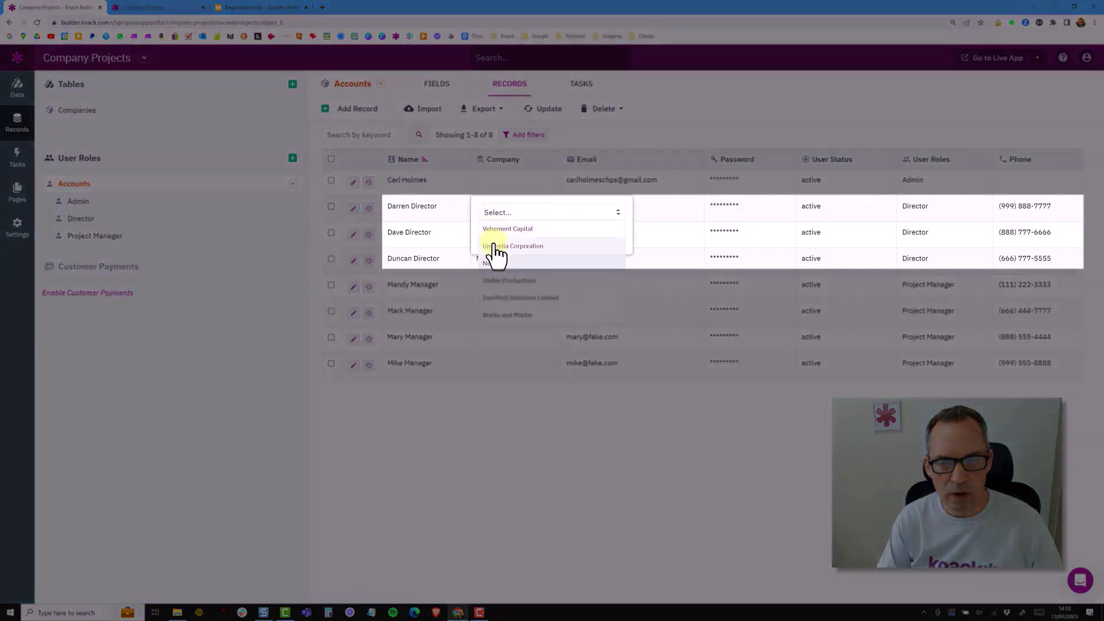
click(495, 245)
click(526, 240)
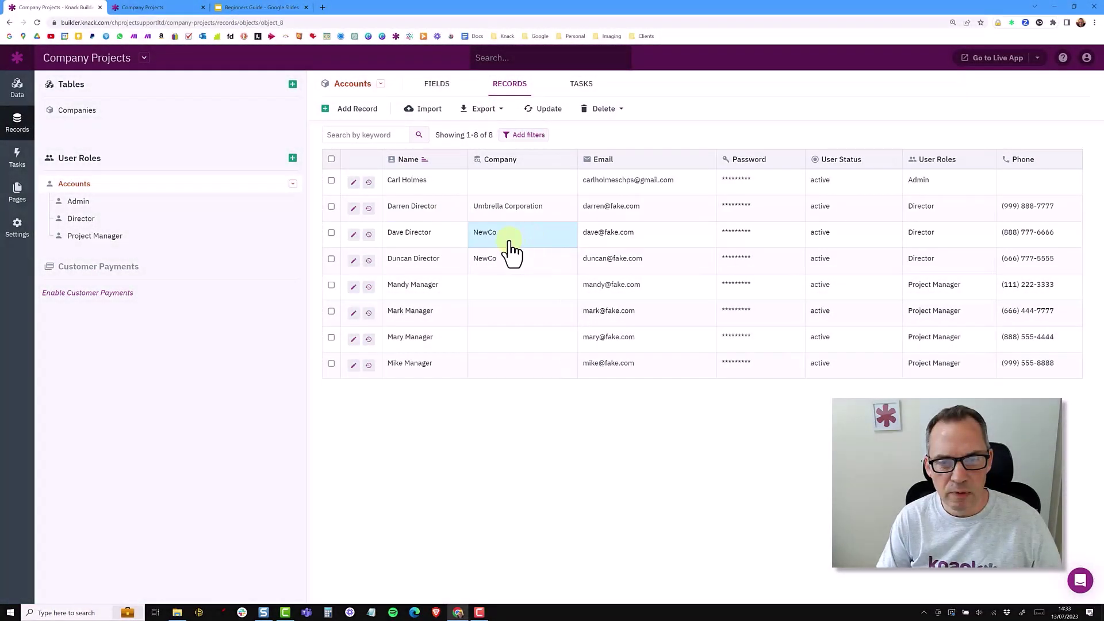
click(158, 8)
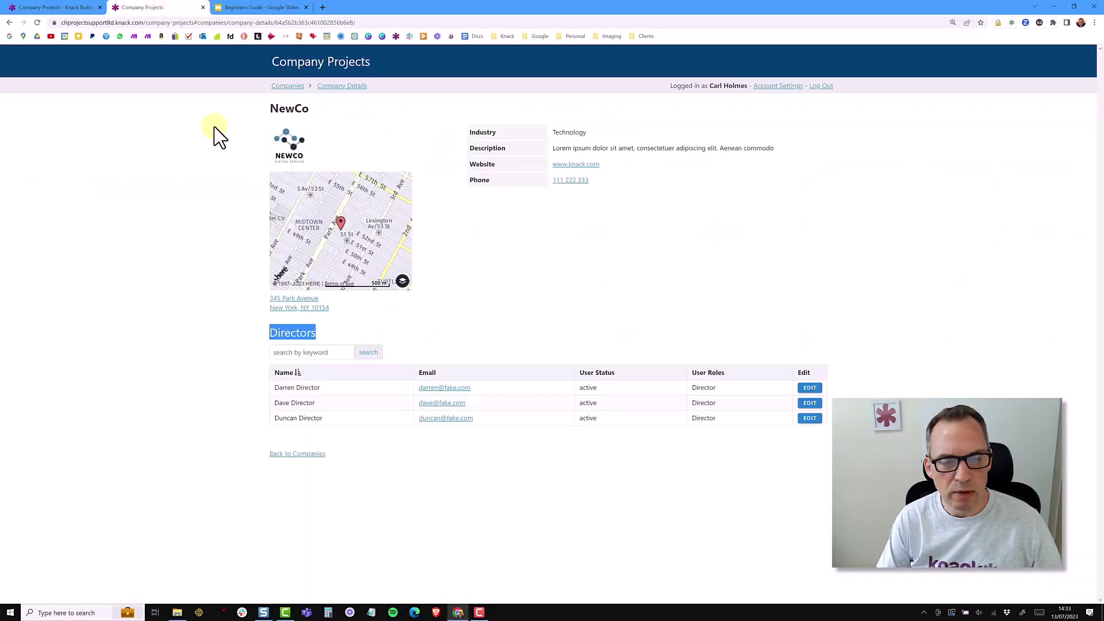
Check the live app: NewCo's Directors list refreshed, Umbrella Corporation's page lists the reassigned director
click(369, 353)
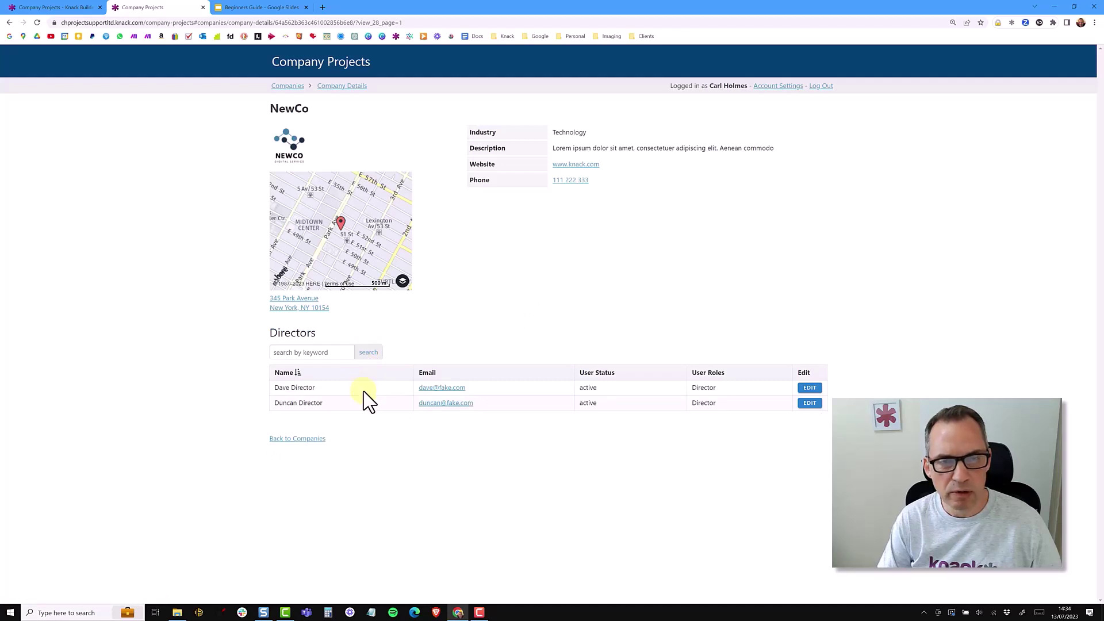
click(282, 87)
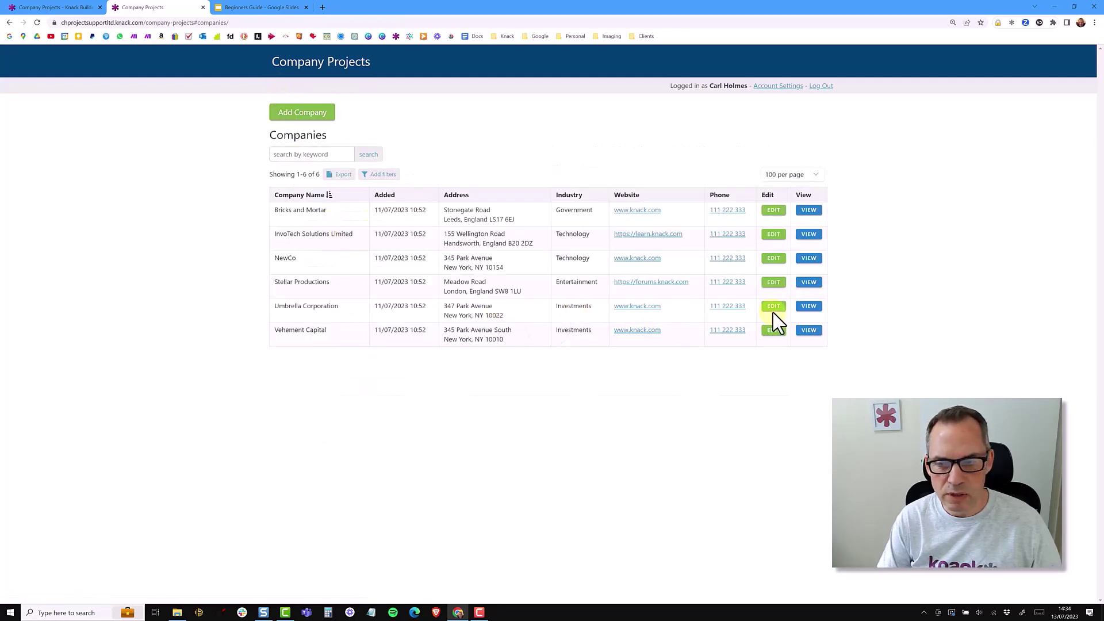
click(808, 307)
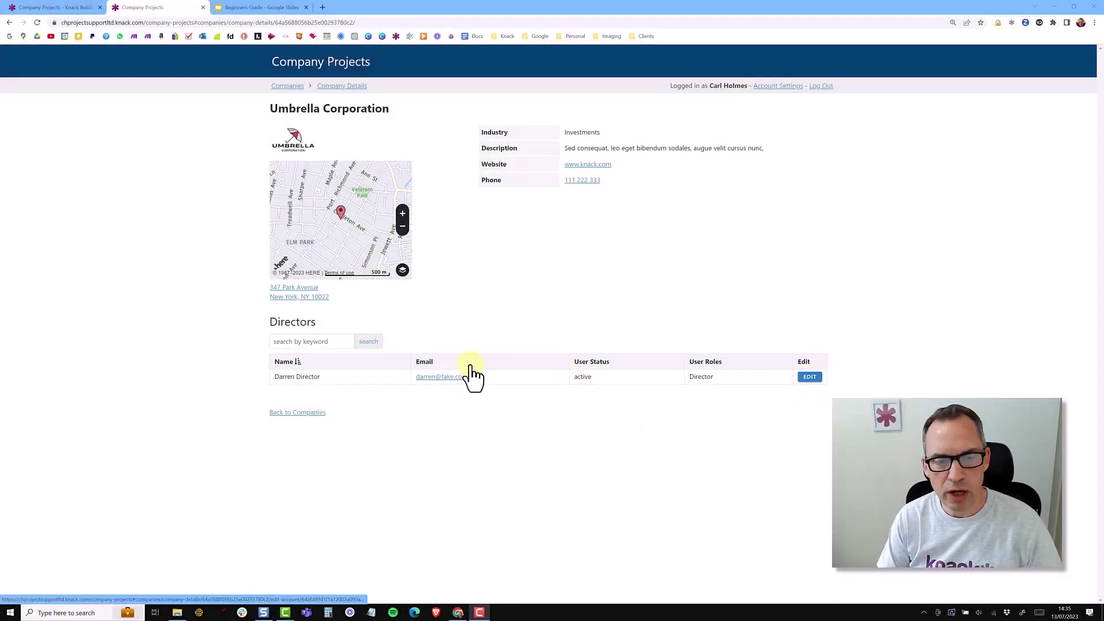
drag(274, 323, 332, 330)
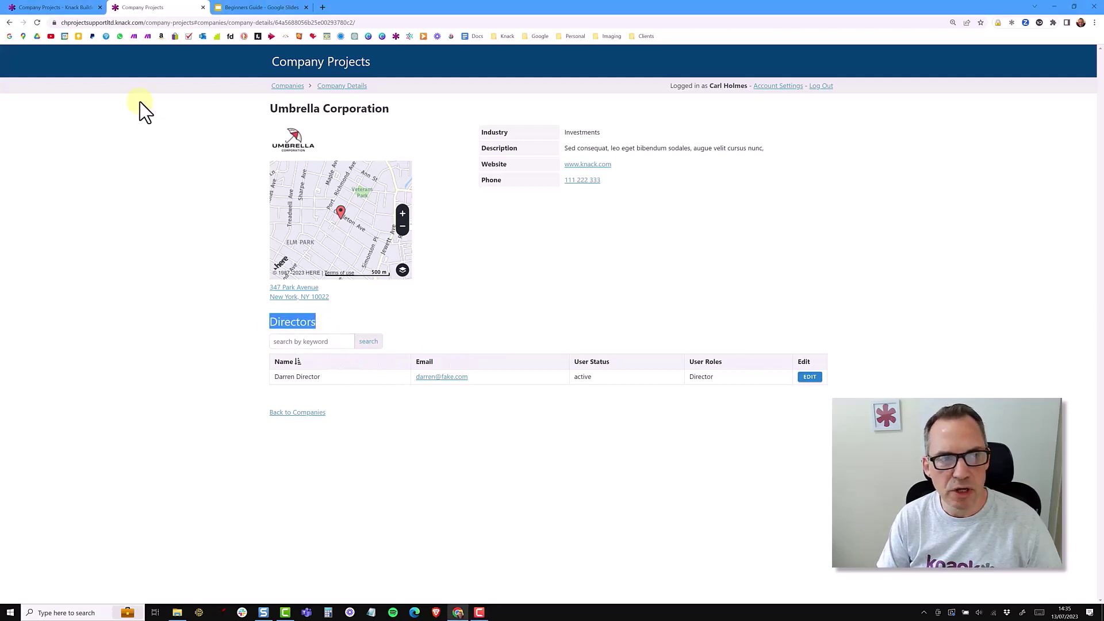
click(56, 9)
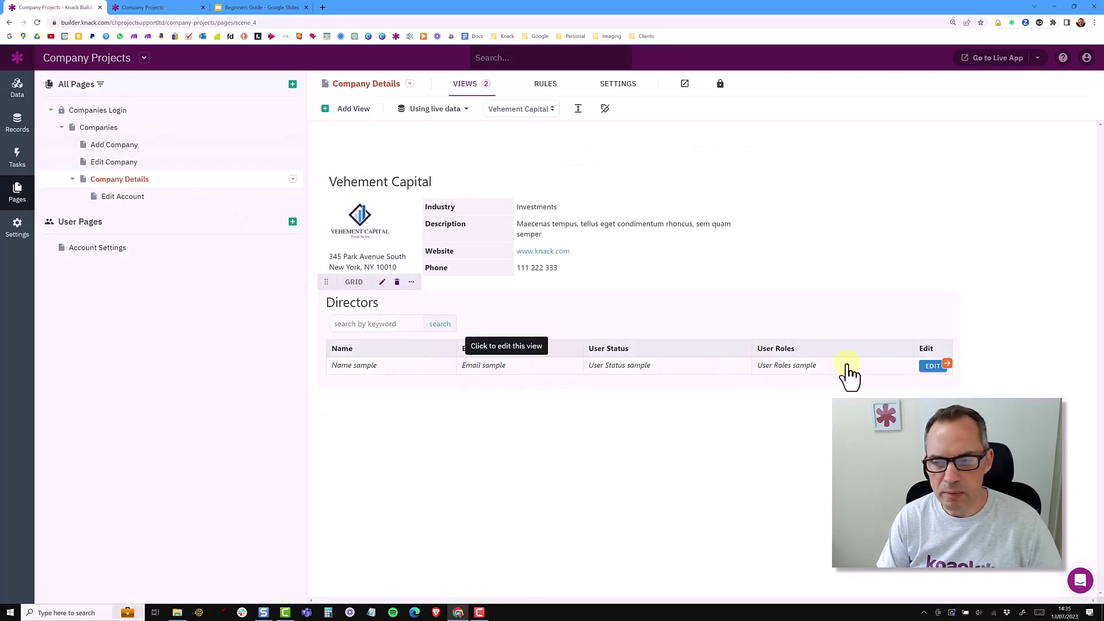
Rename the Edit Account page to 'Edit Director' and save its settings
click(946, 365)
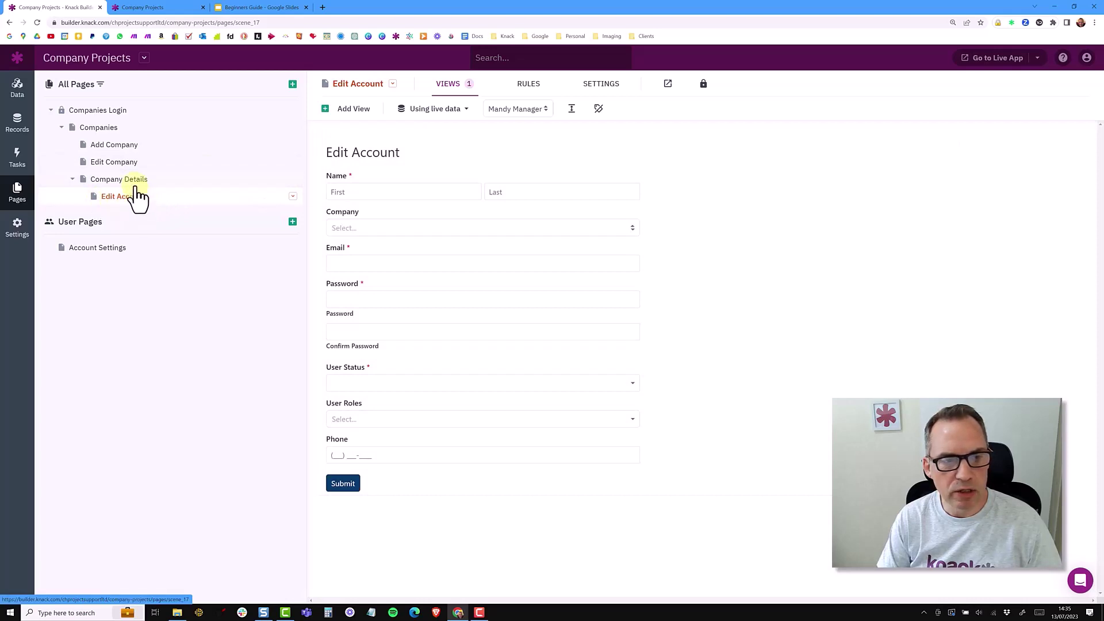
click(293, 196)
click(291, 215)
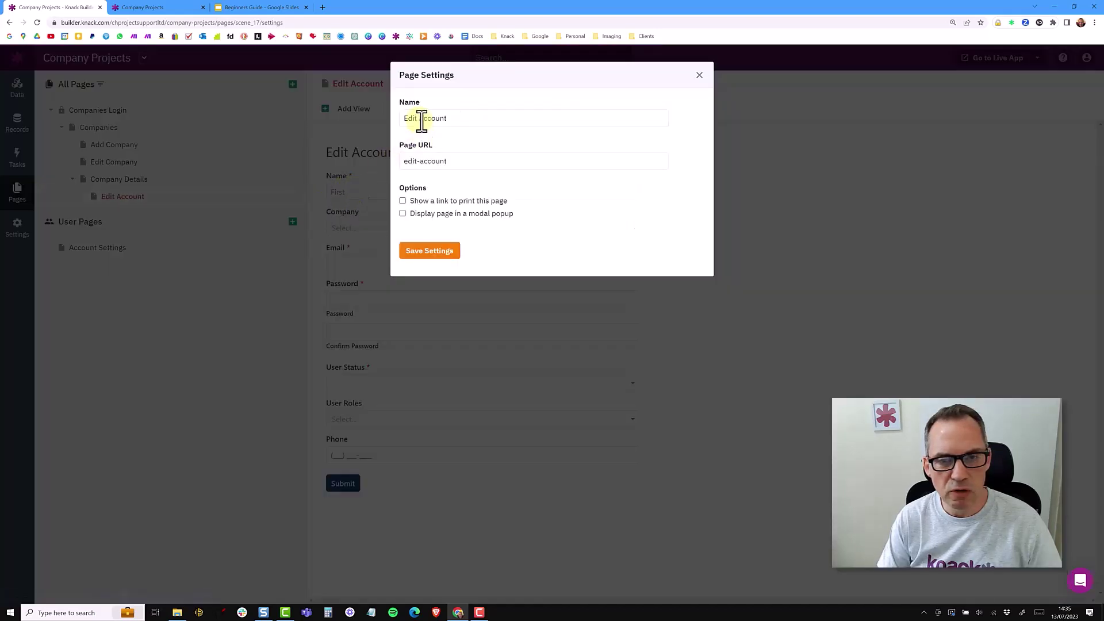
click(419, 118)
drag(437, 121, 469, 119)
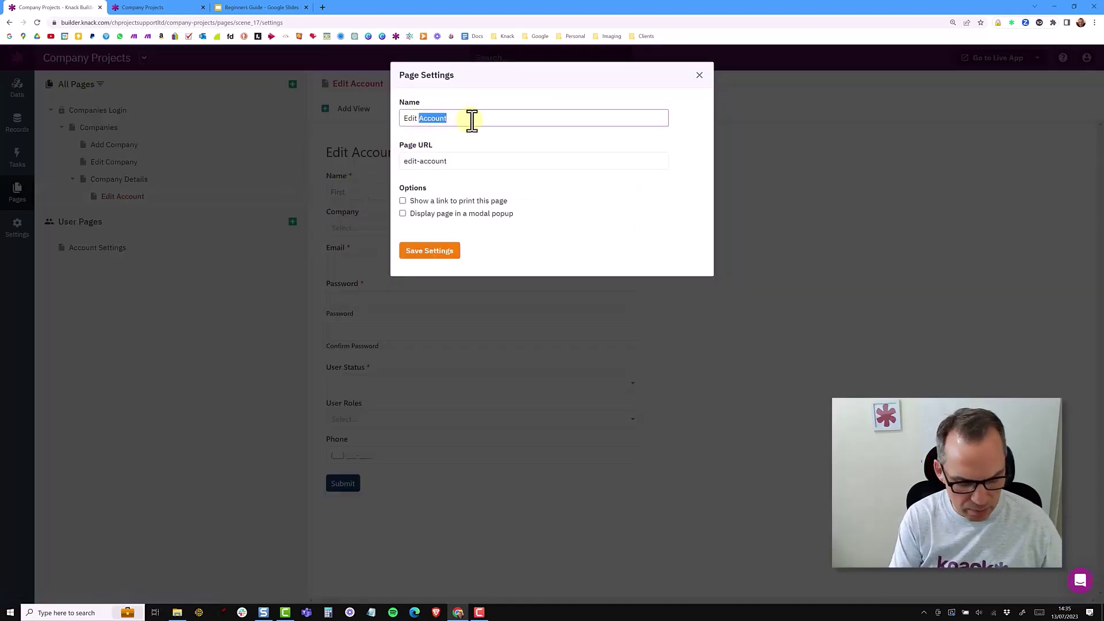
text(Dir)
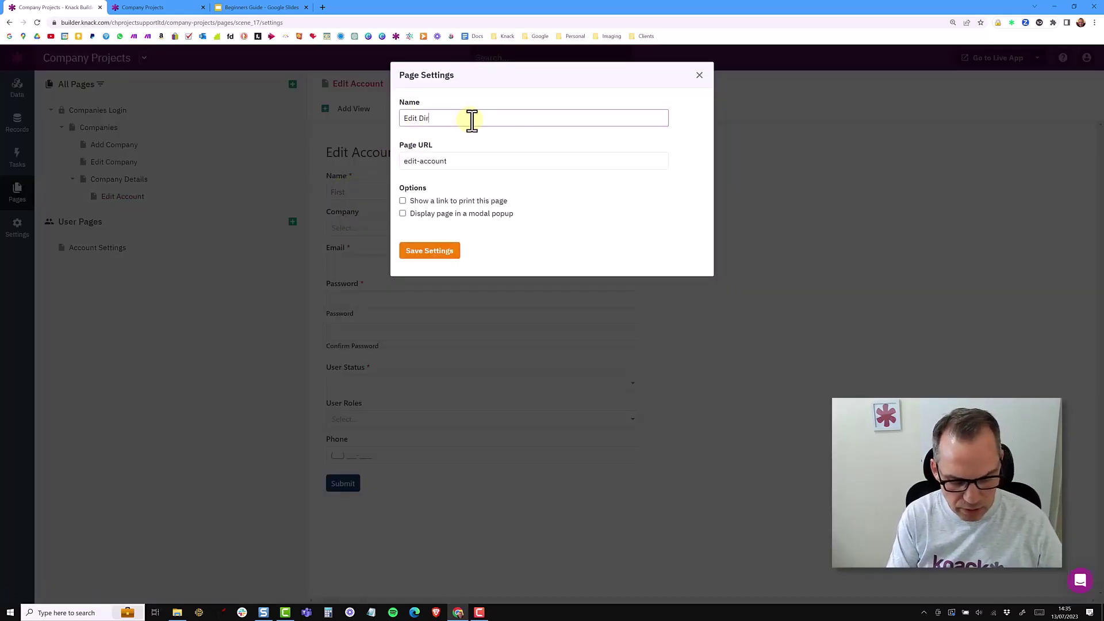
text(ector)
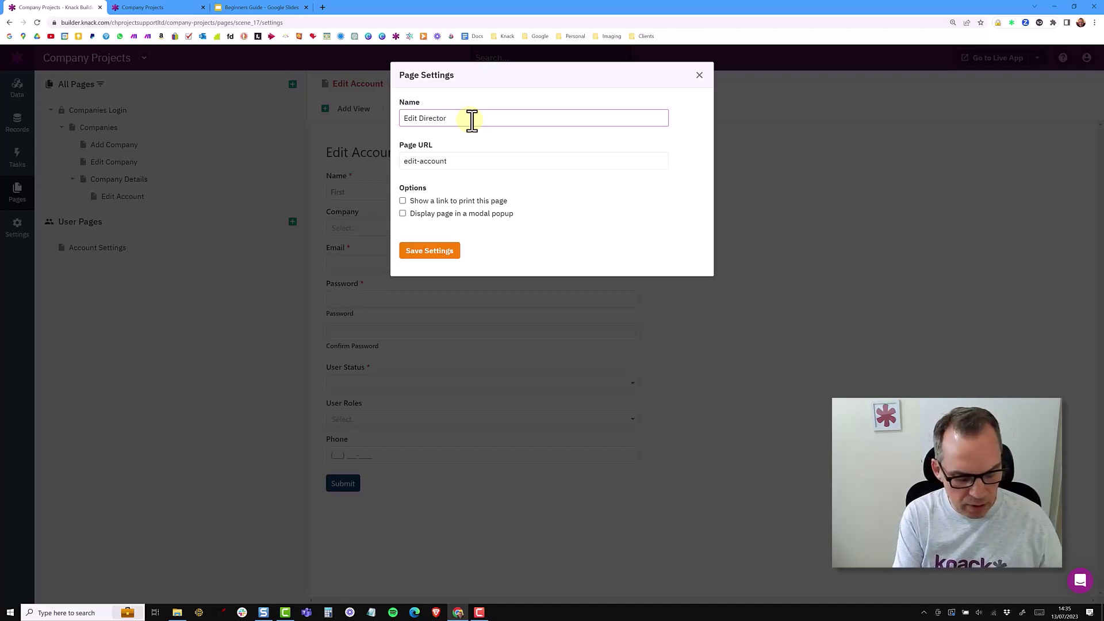
key(ctrl+a)
key(Tab)
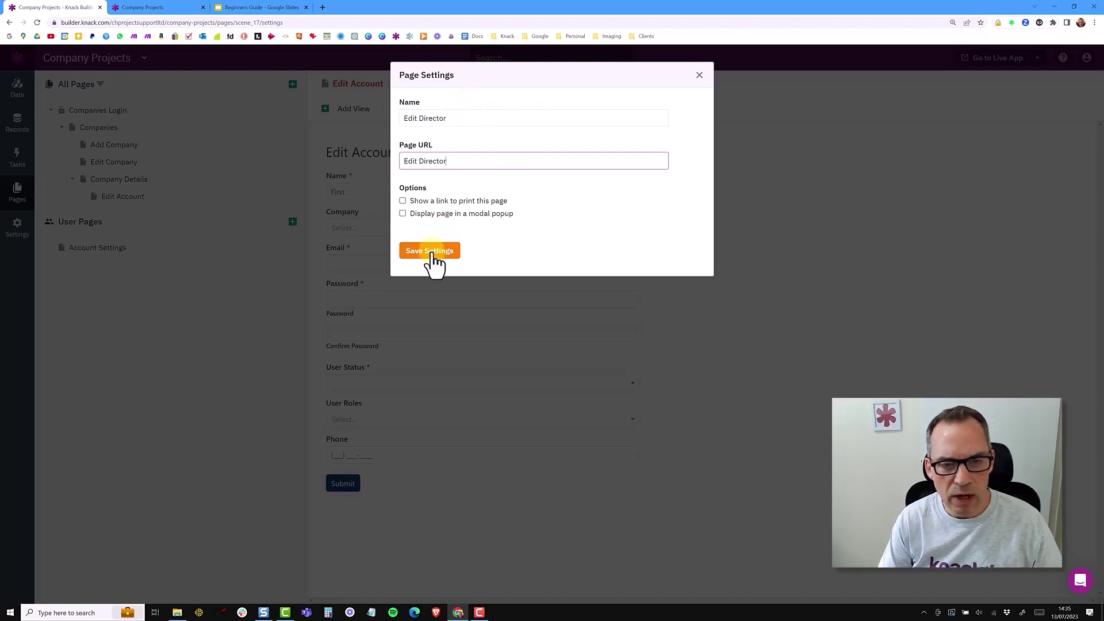
click(431, 251)
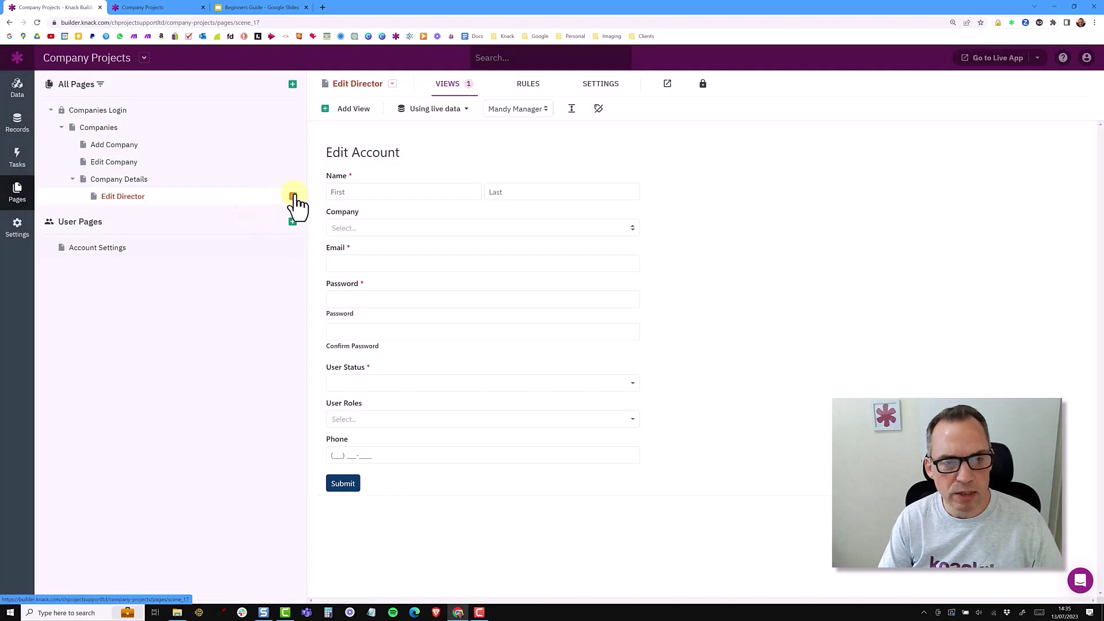
Reopen the Edit Director page settings to check the URL edit-director
click(293, 197)
click(275, 214)
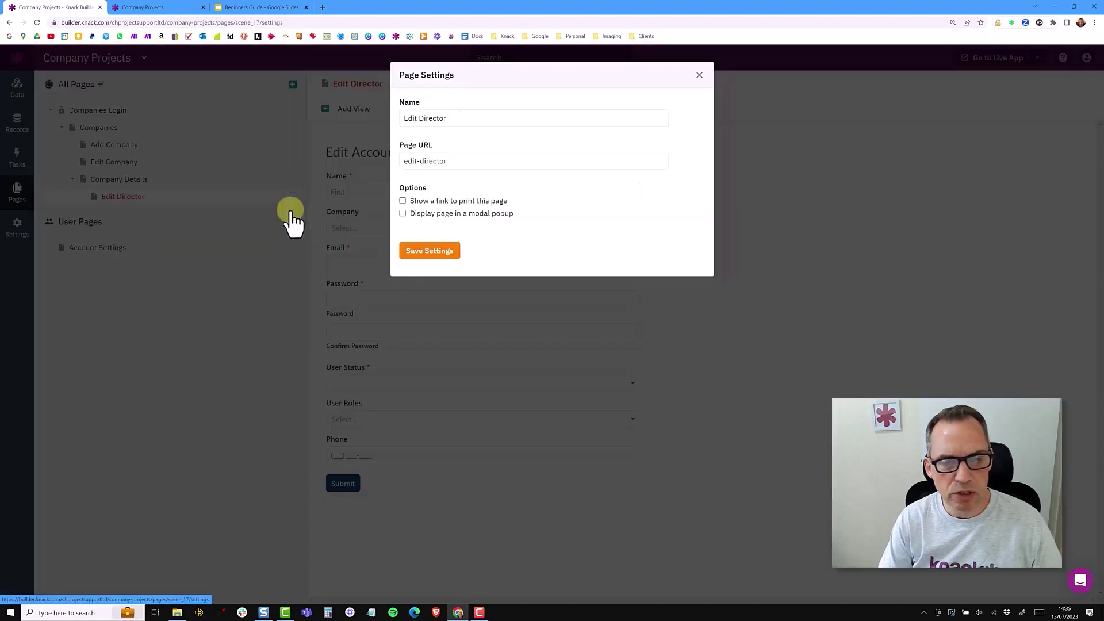
drag(406, 161, 449, 161)
Delete the 'Edit Account' title from the Edit Director form and save it
click(700, 74)
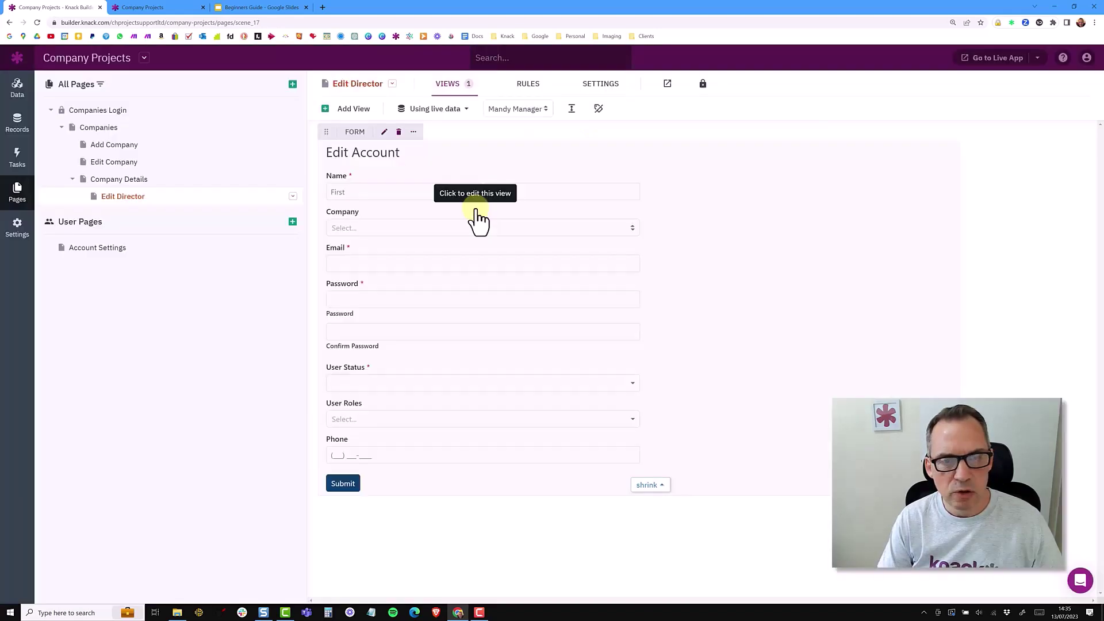
click(424, 184)
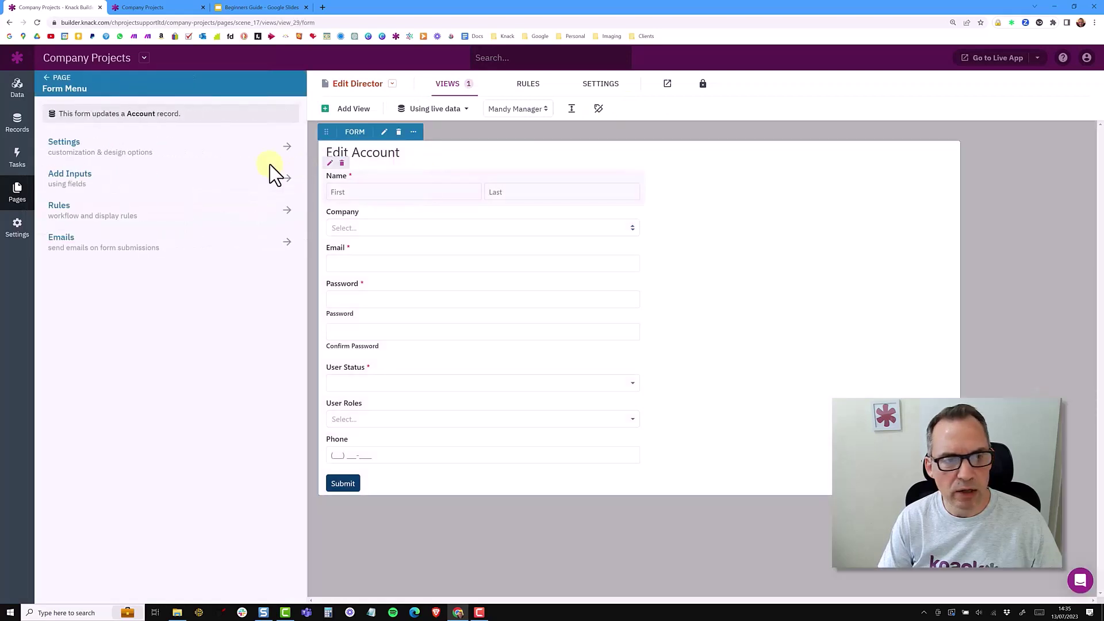
click(101, 154)
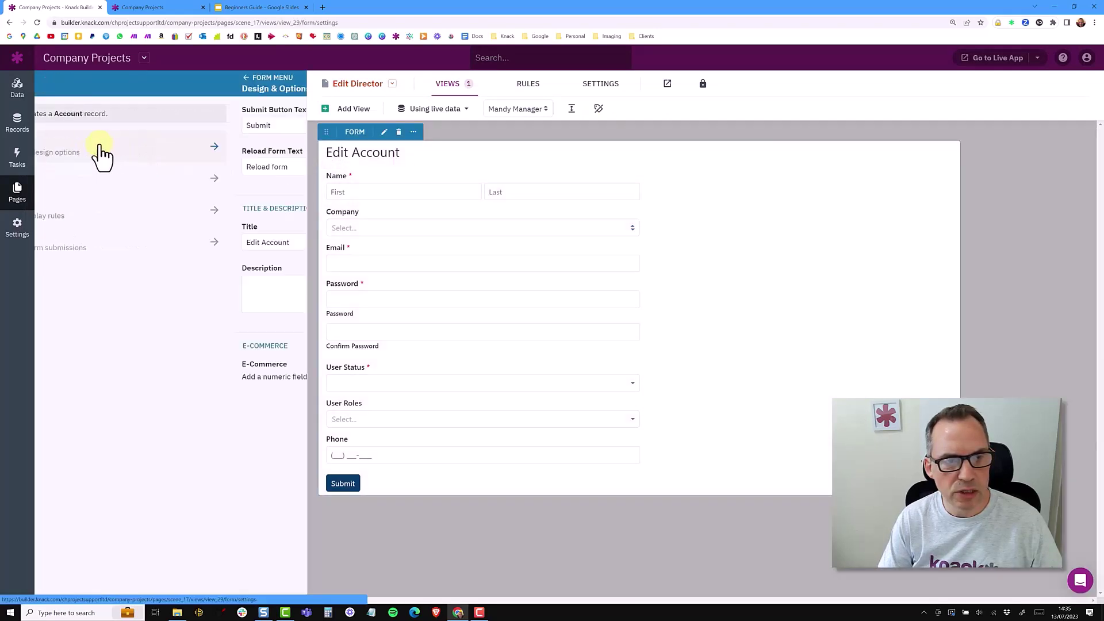
click(106, 242)
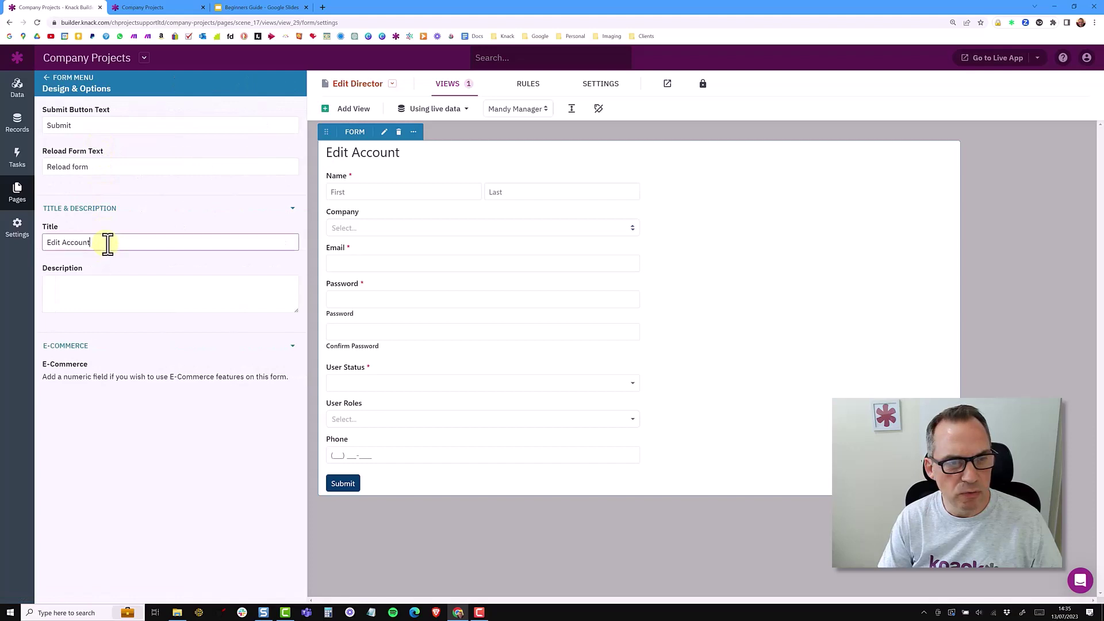
drag(106, 242, 48, 242)
key(BackSpace)
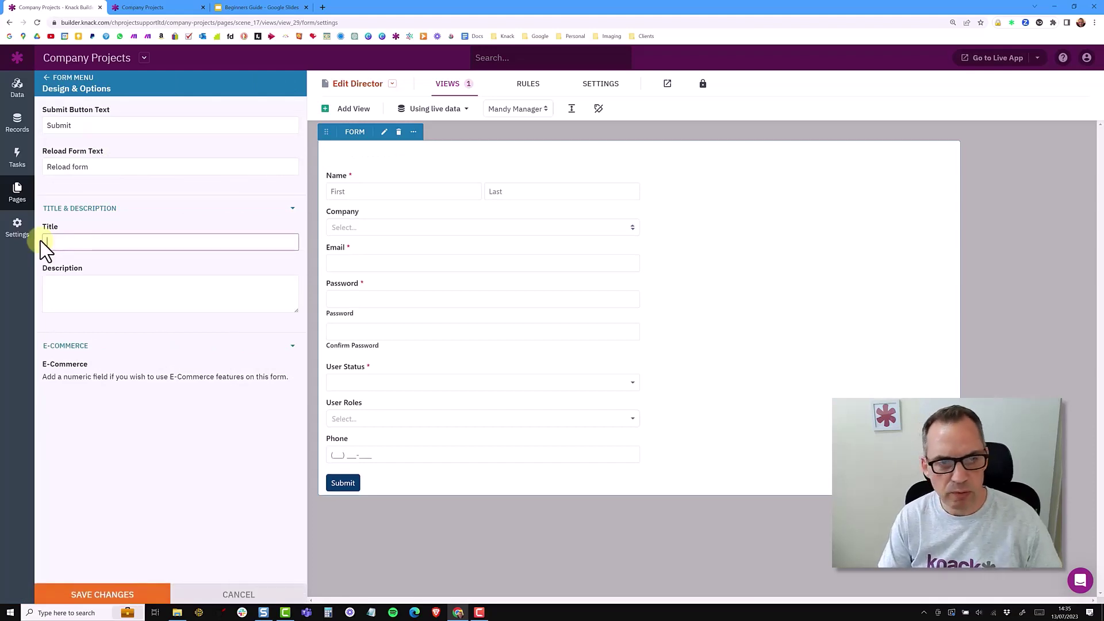
click(99, 591)
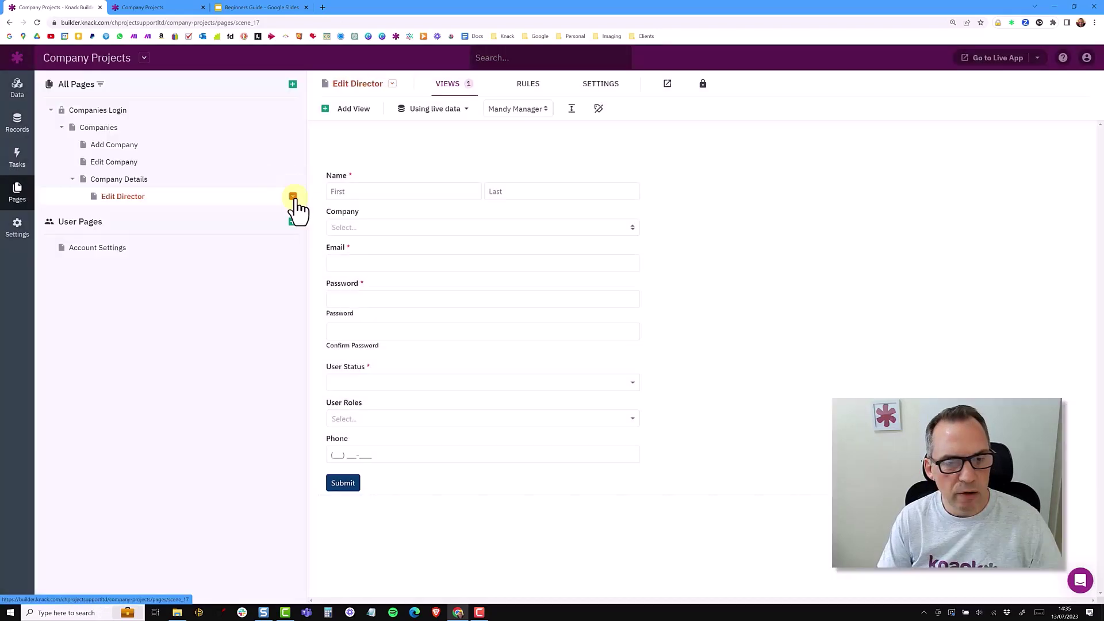
Save the Edit Director page settings so it displays as a modal popup
click(293, 197)
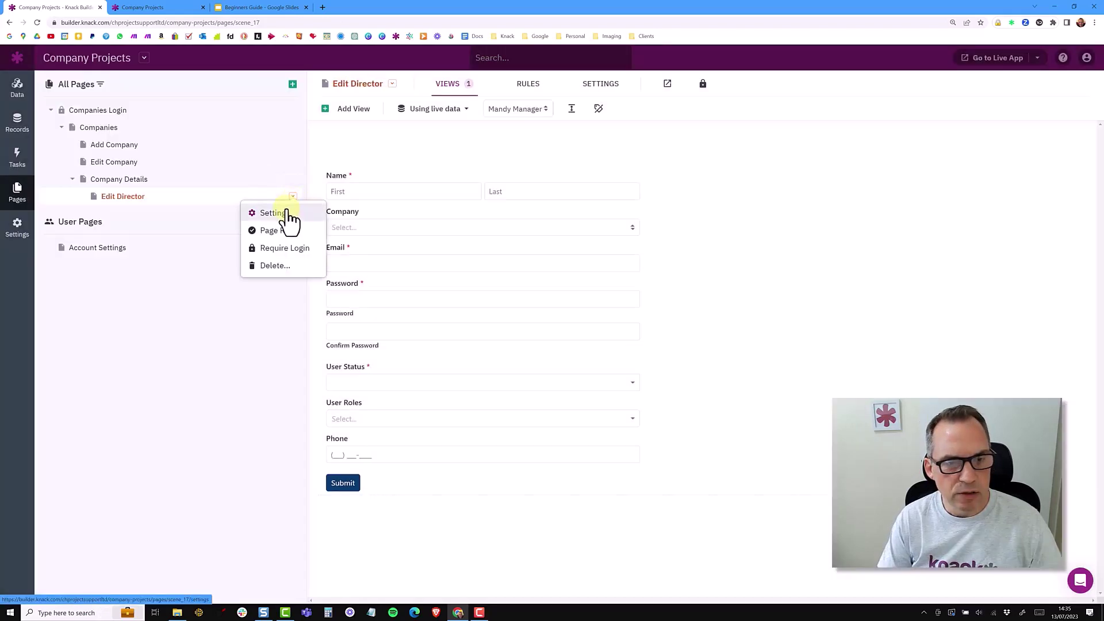
click(276, 214)
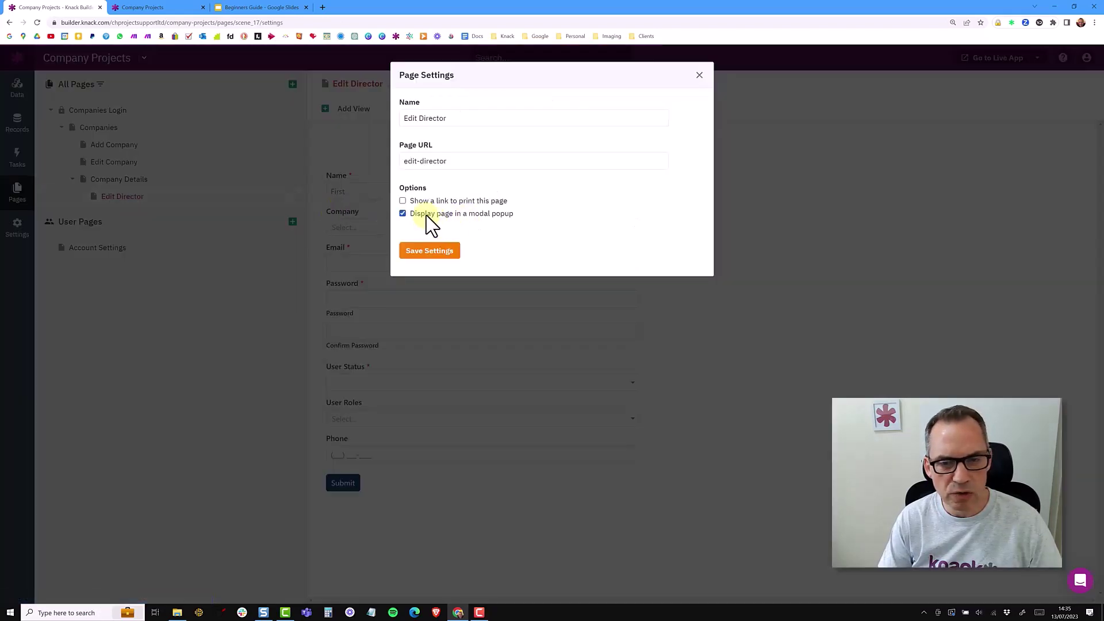
click(434, 253)
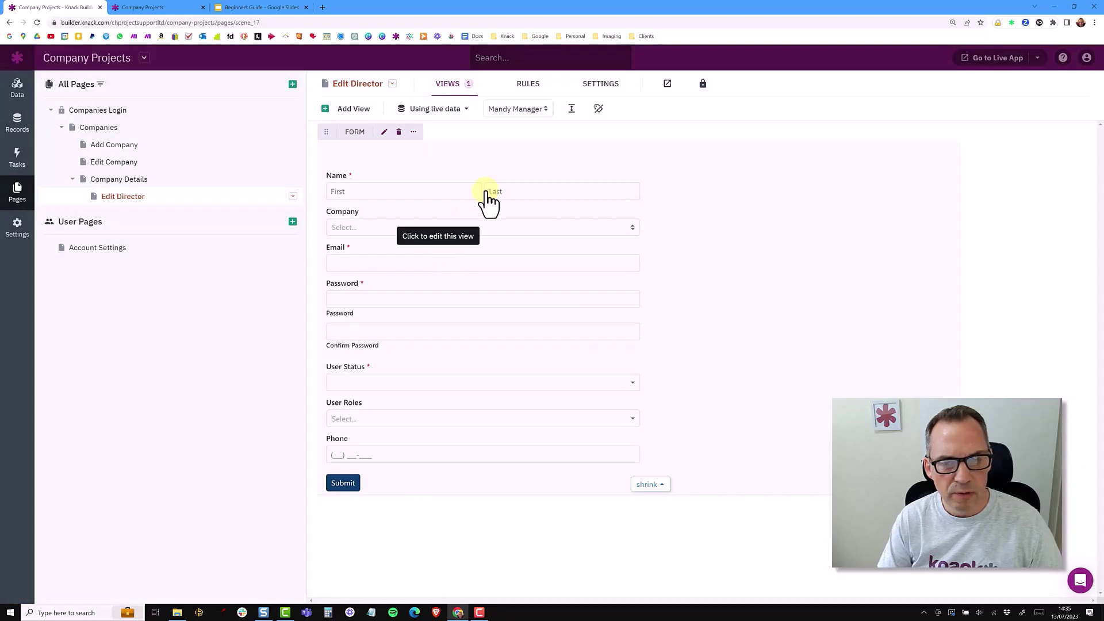
Set the form's submit rule to 'Redirect to the parent page' and save
click(489, 200)
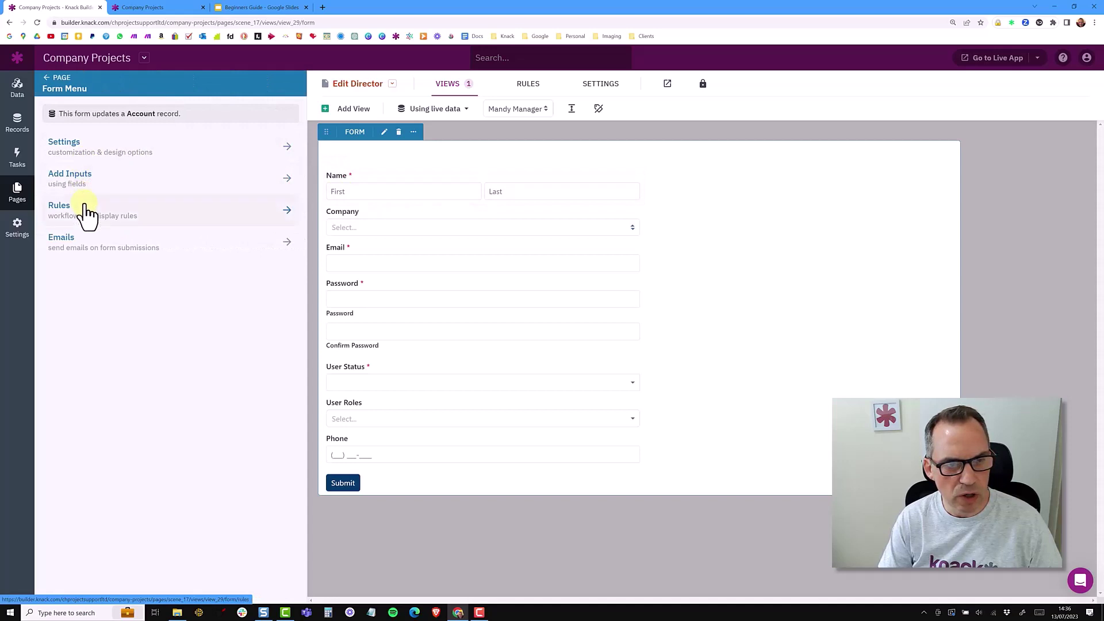
click(85, 207)
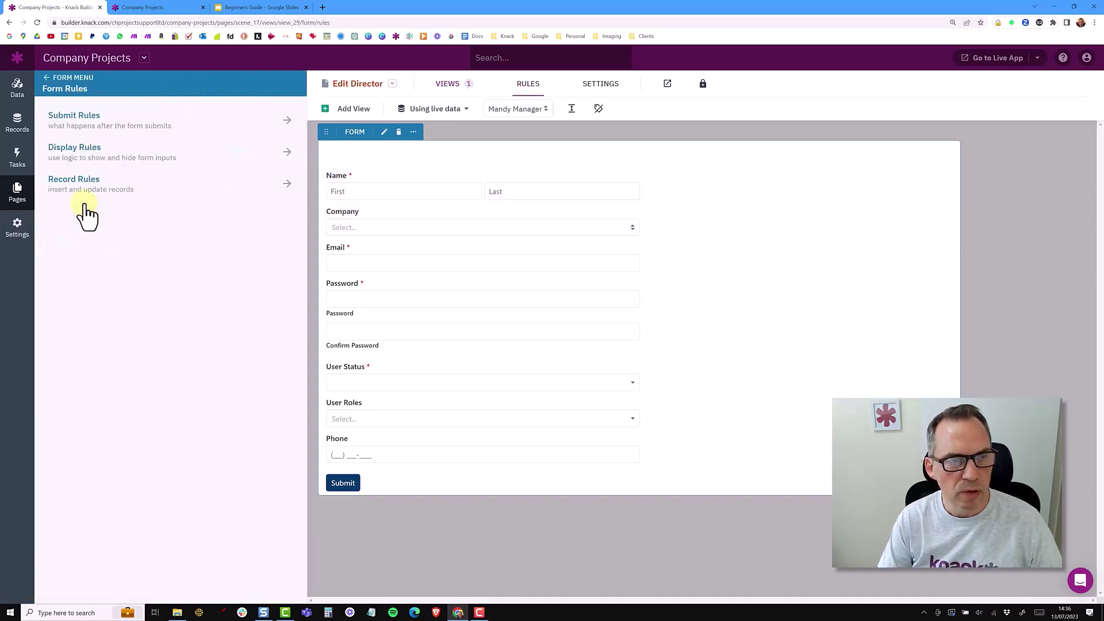
click(105, 134)
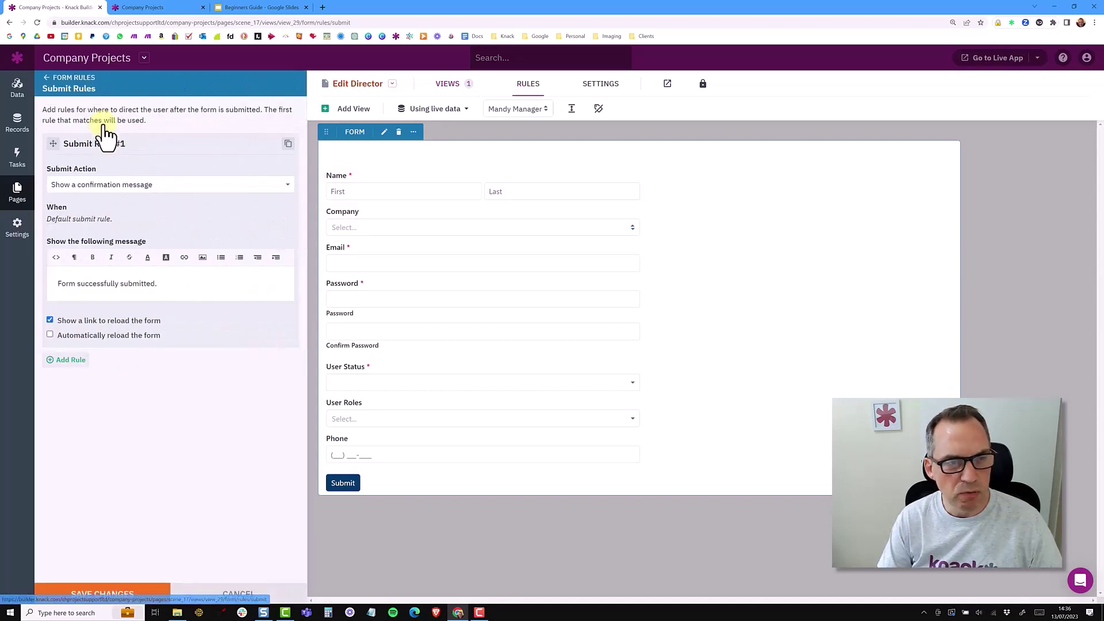
click(109, 185)
click(106, 208)
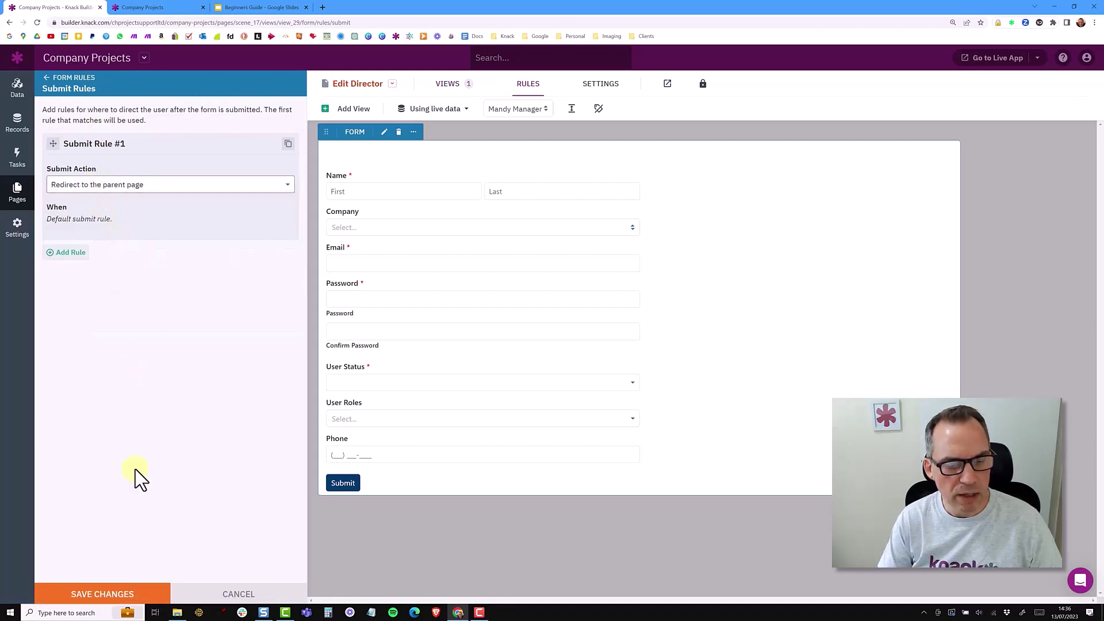
click(116, 593)
click(568, 240)
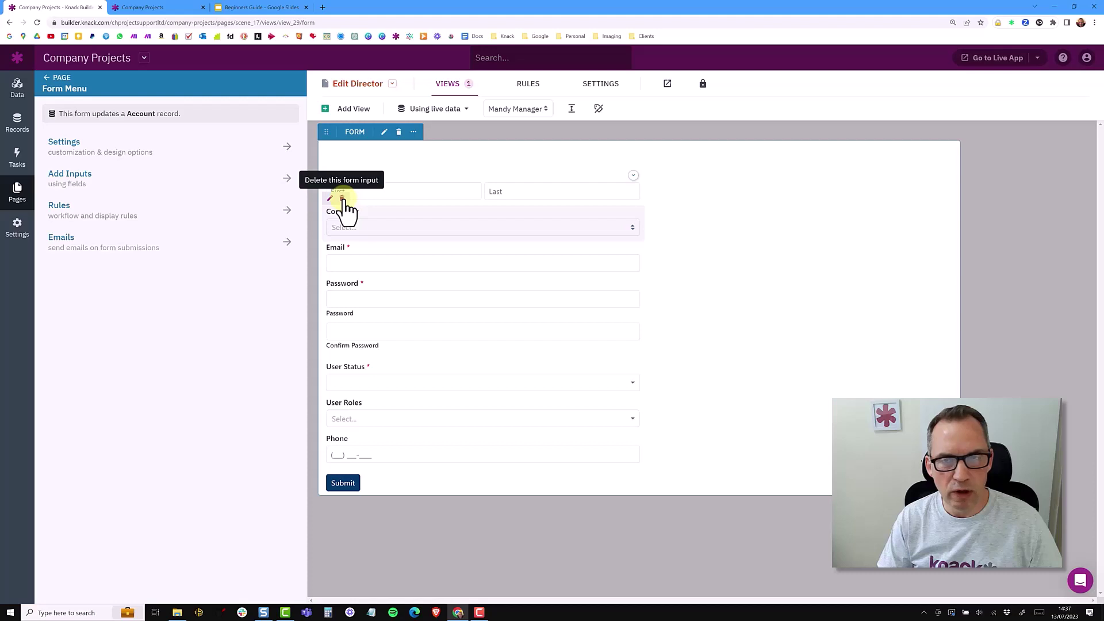
Remove the Company, Password and User Roles inputs from the Edit Director form and save
click(342, 198)
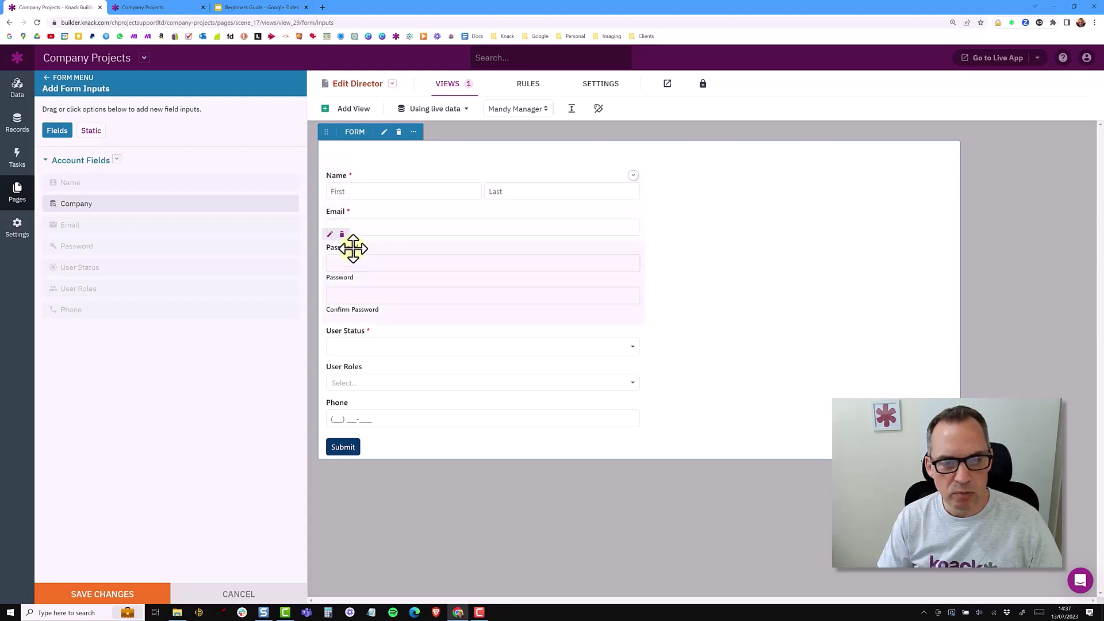
click(342, 235)
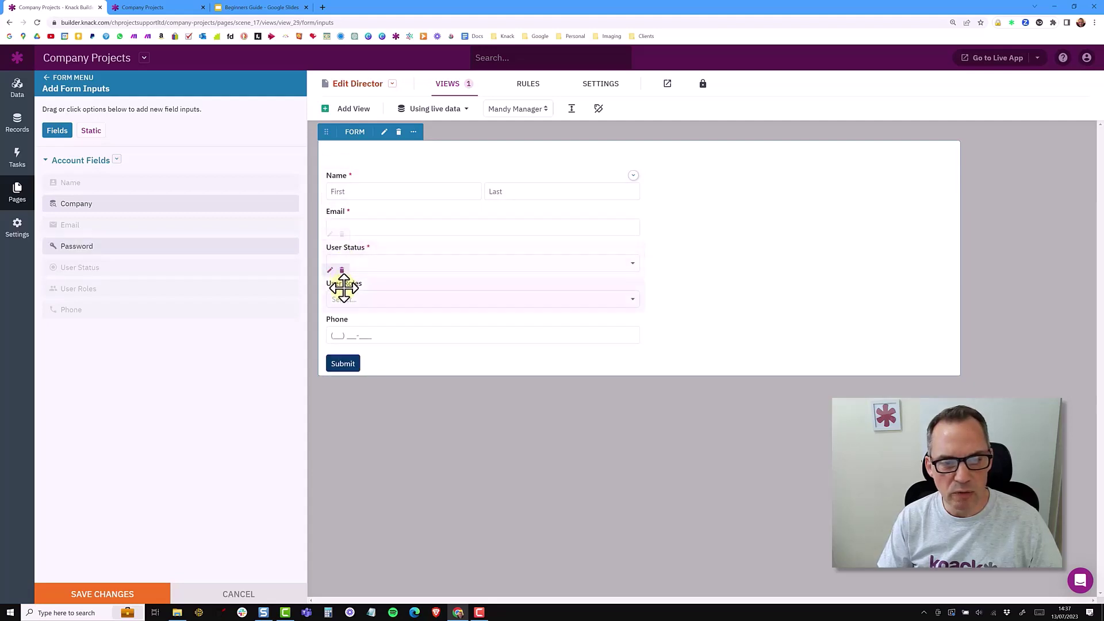
click(342, 271)
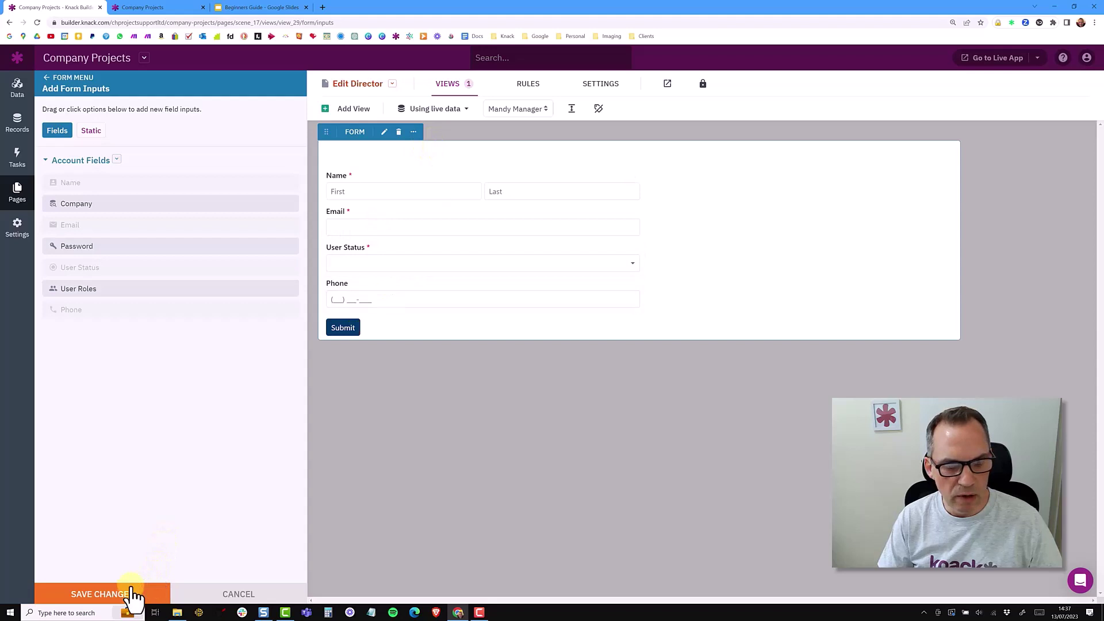
click(101, 594)
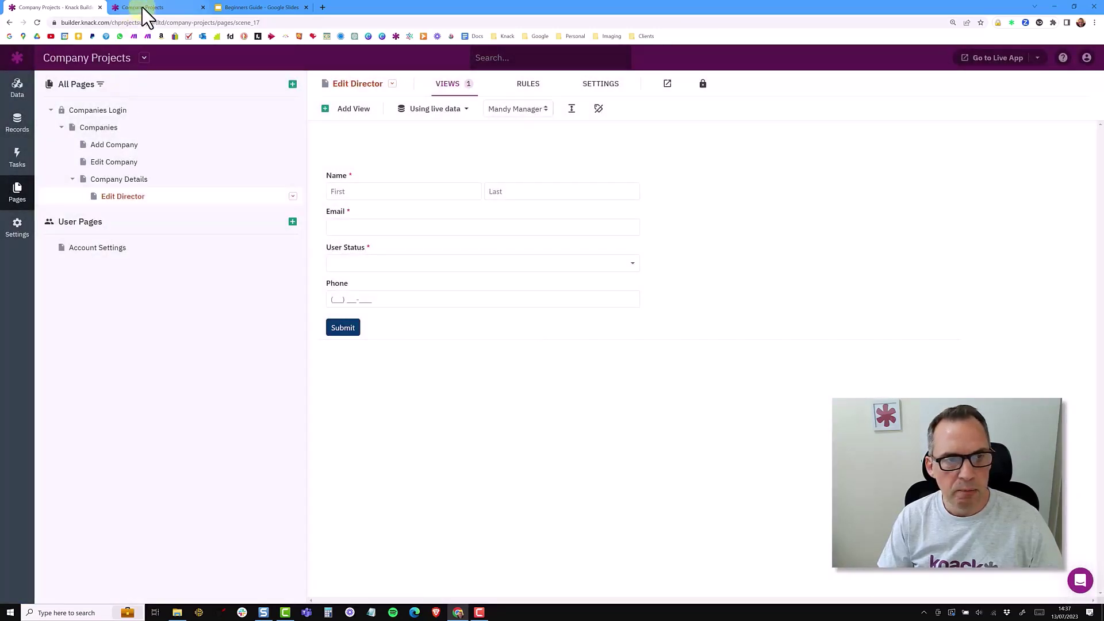
In the reloaded live app, inspect the director's edit popup fields, then close it unsaved
click(144, 8)
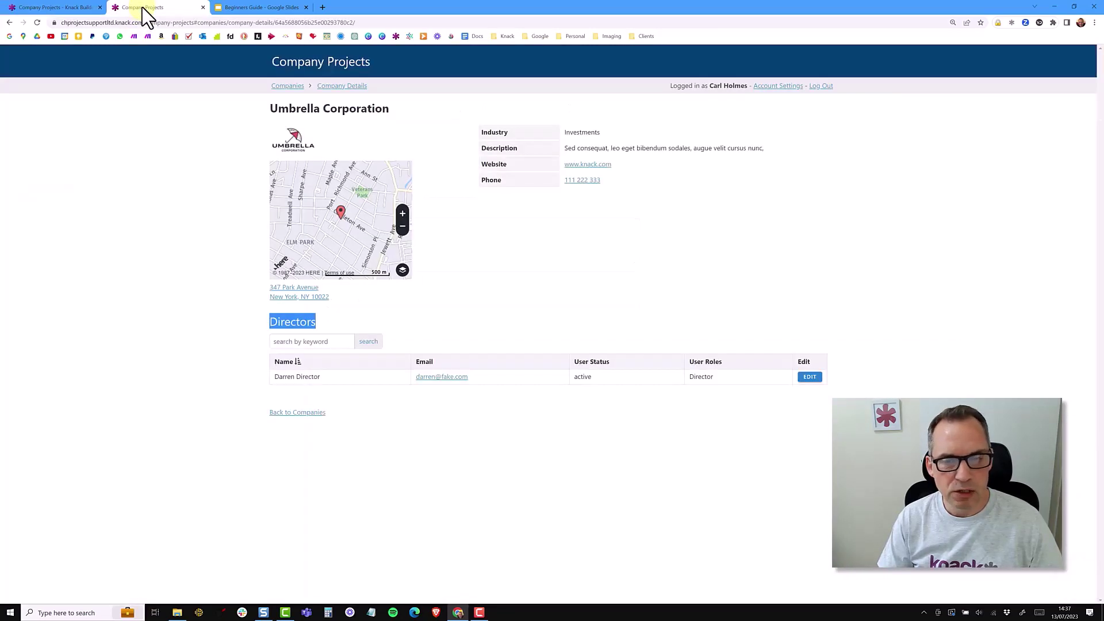
click(37, 23)
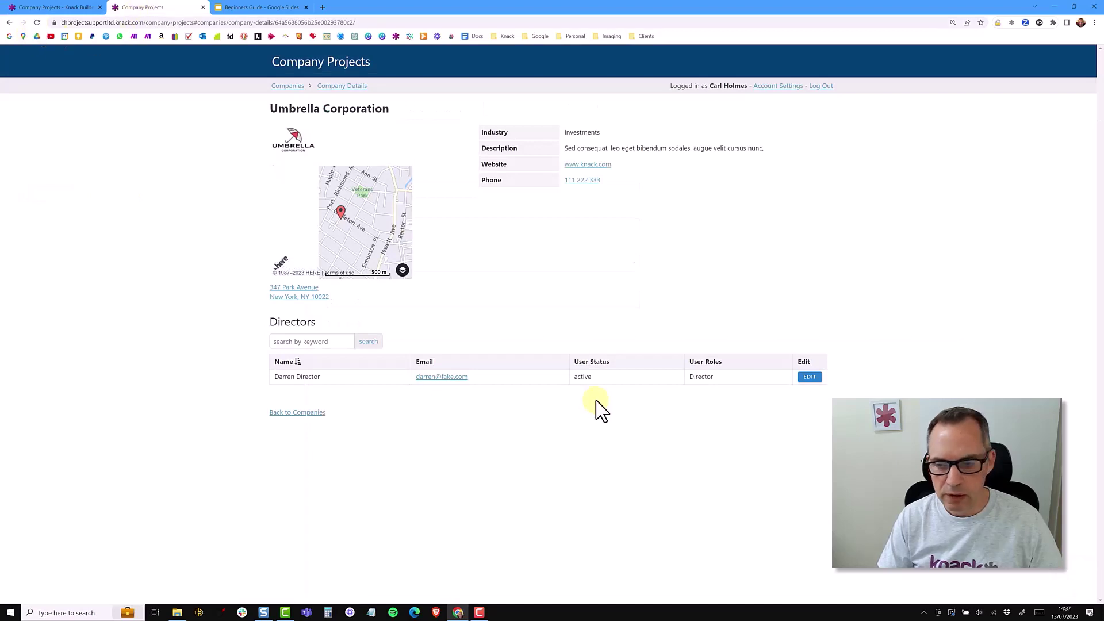
click(810, 377)
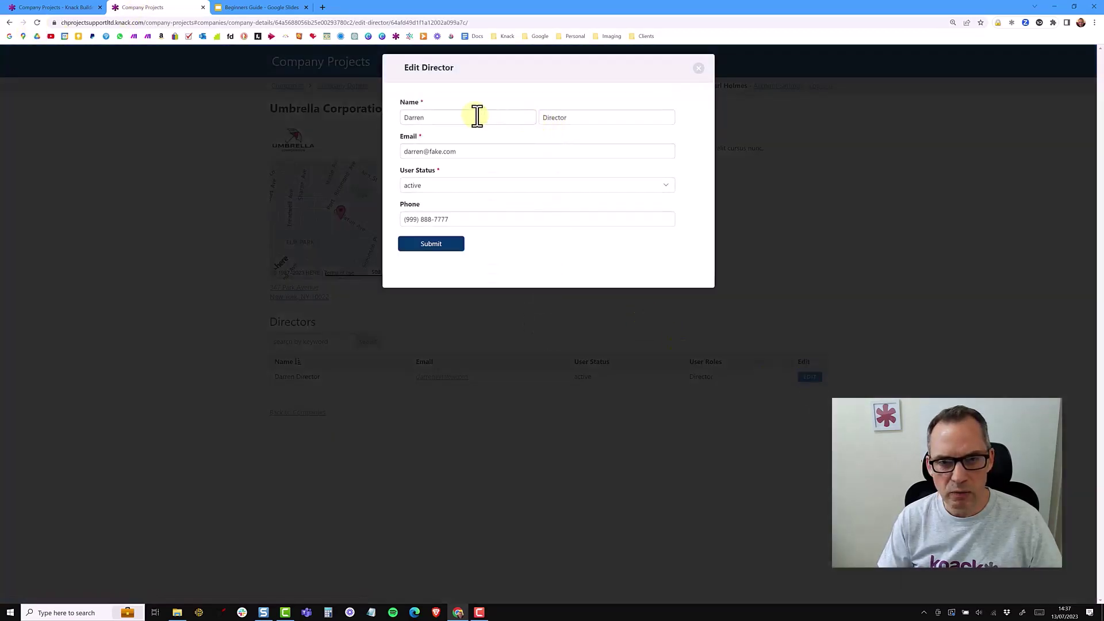
click(430, 186)
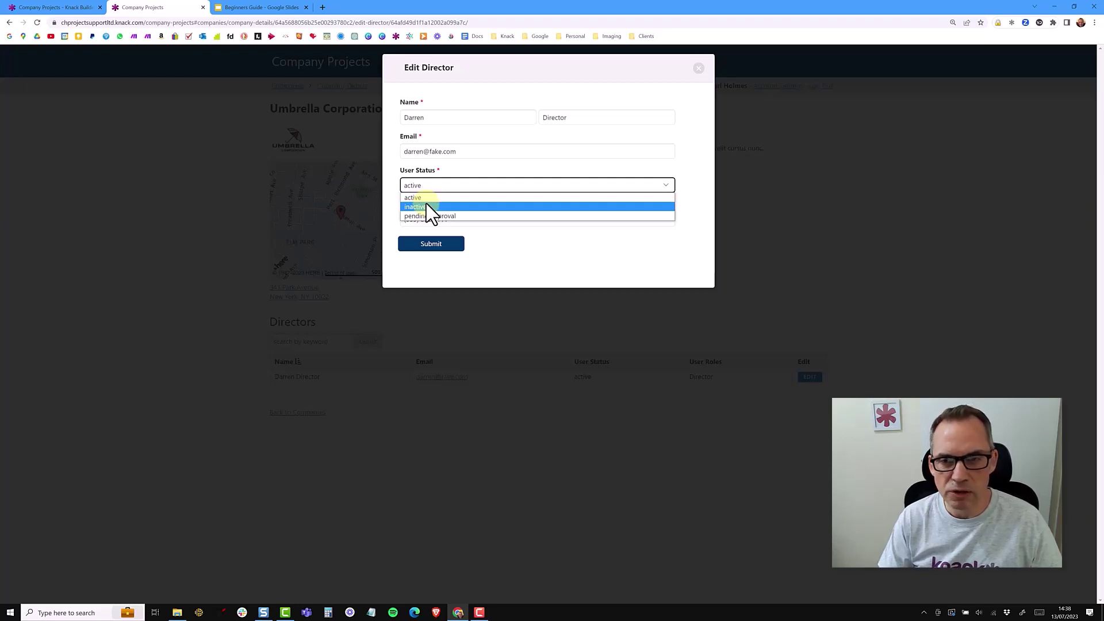
click(454, 197)
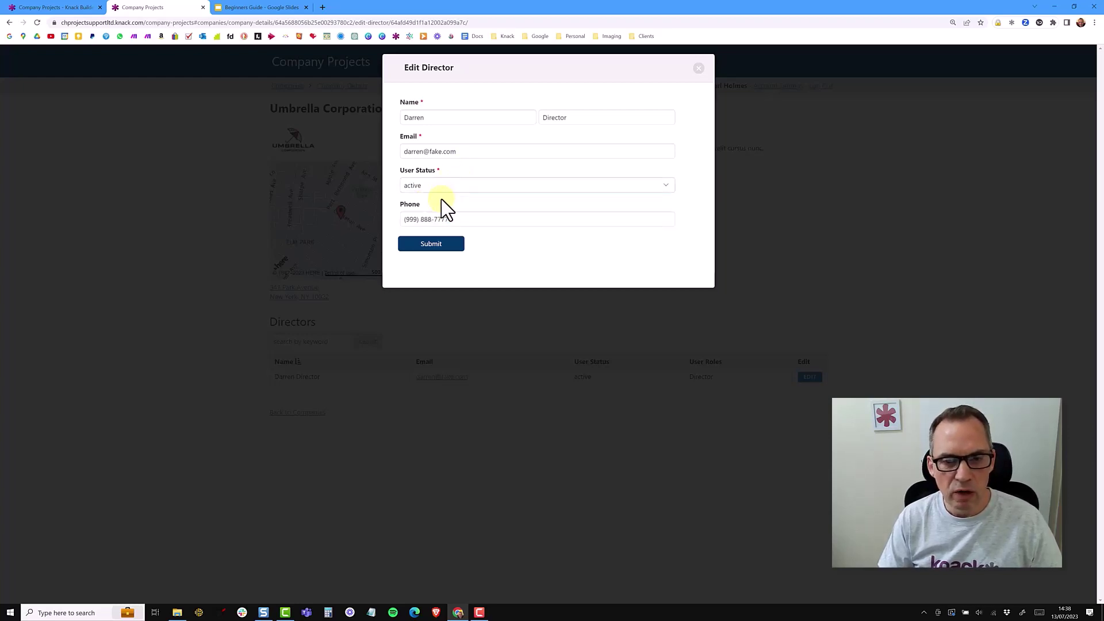
drag(482, 223, 402, 217)
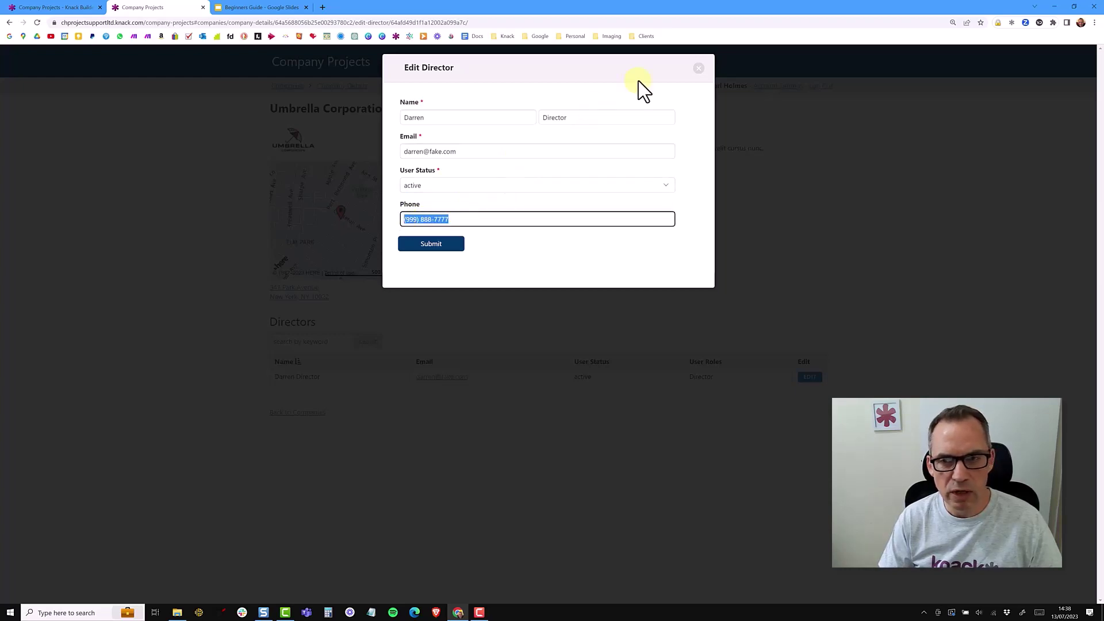
click(698, 69)
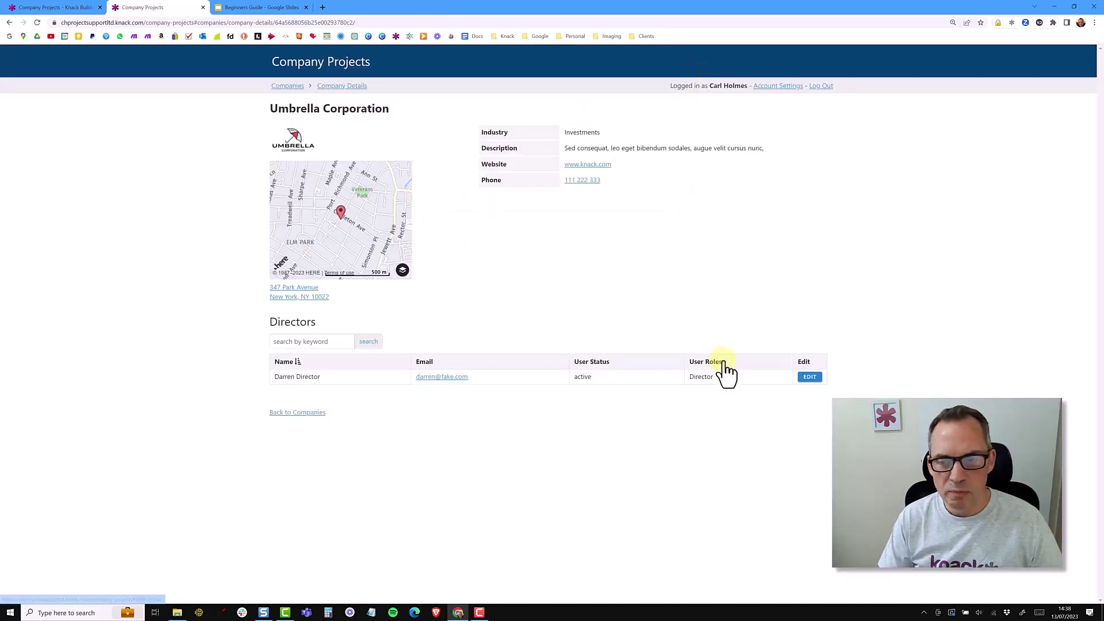
click(61, 12)
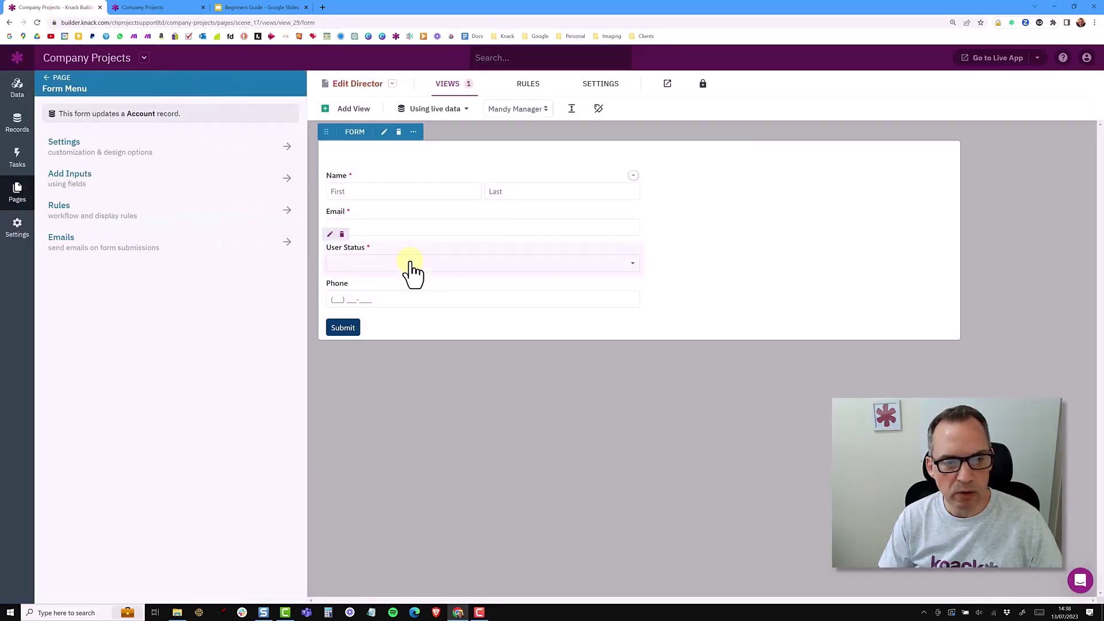
Add the Password input to the Edit Director form and save
click(106, 186)
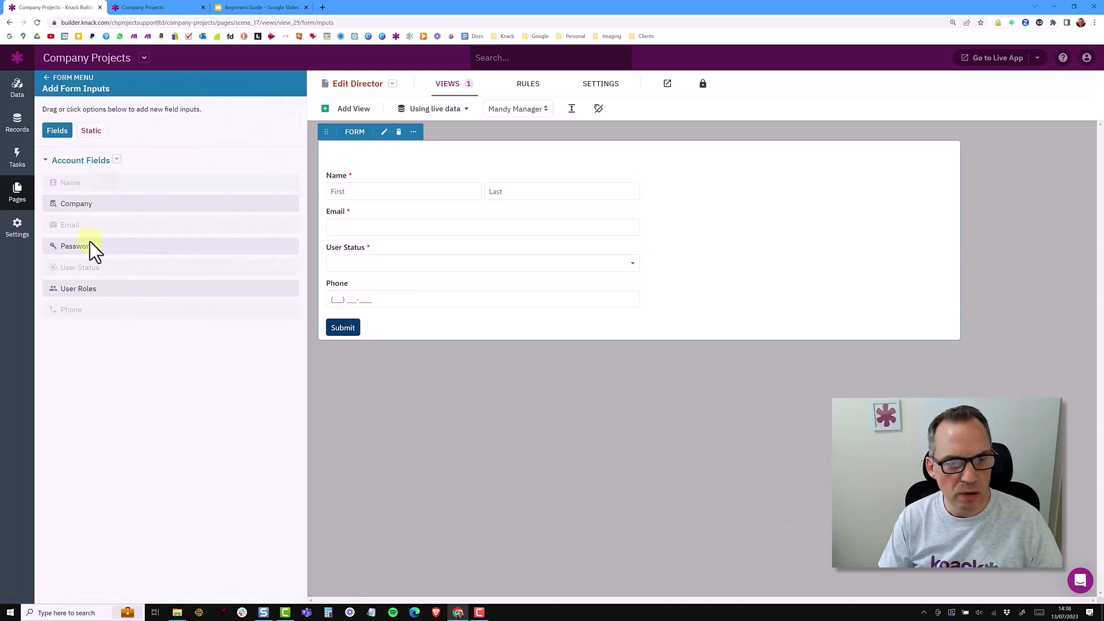
click(89, 245)
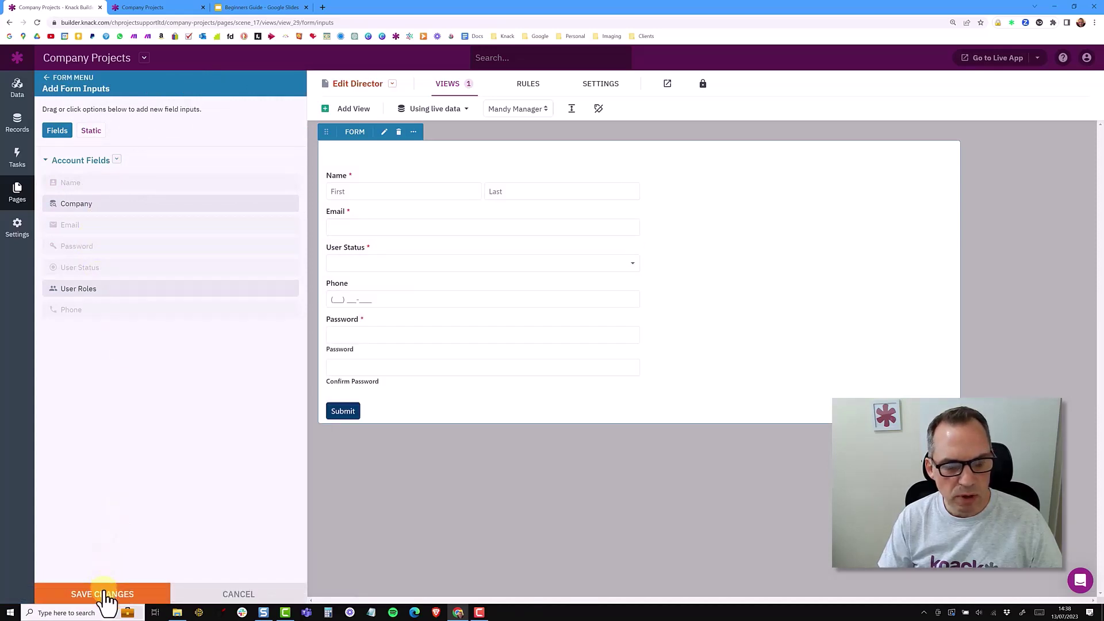
click(104, 594)
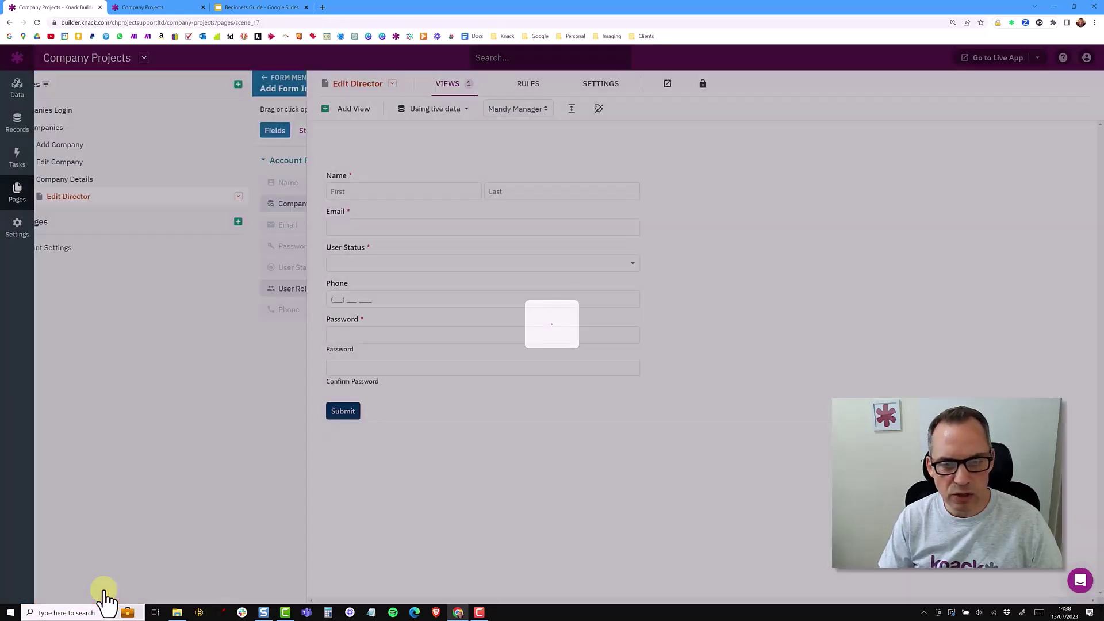
In the reloaded live app, submit the director's edit form, getting 'Password is required.'
click(167, 8)
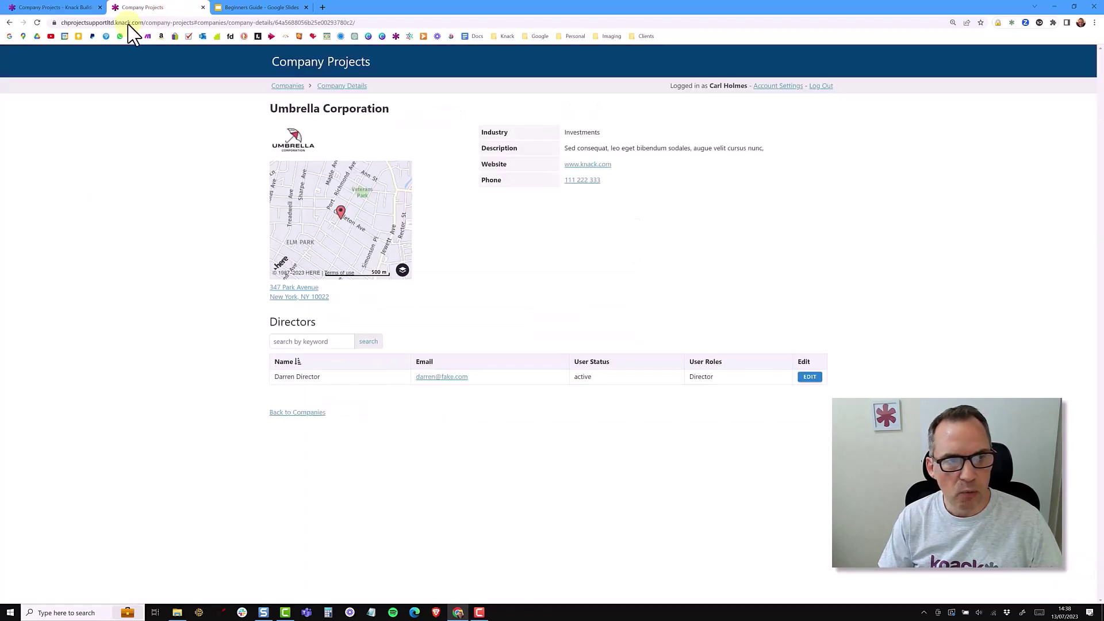
click(37, 23)
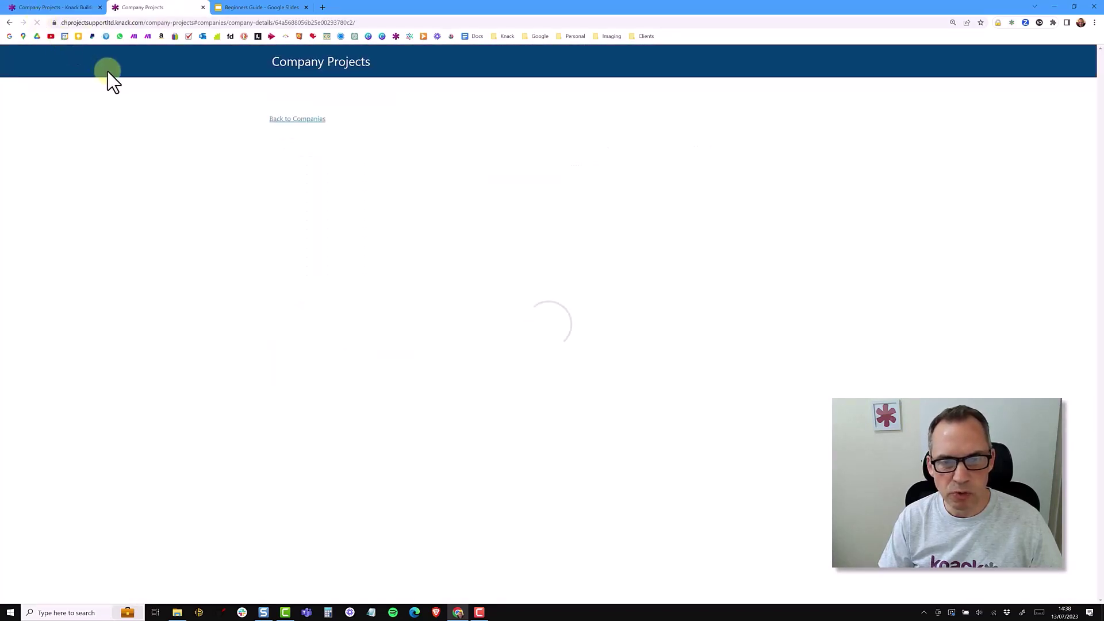
click(823, 378)
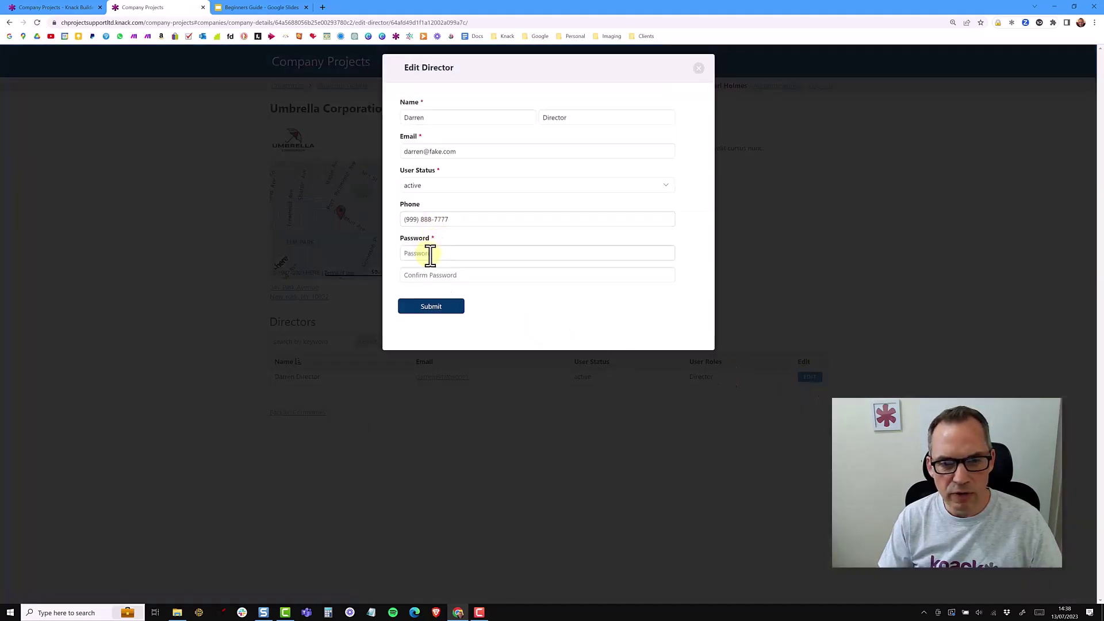
drag(436, 239, 421, 241)
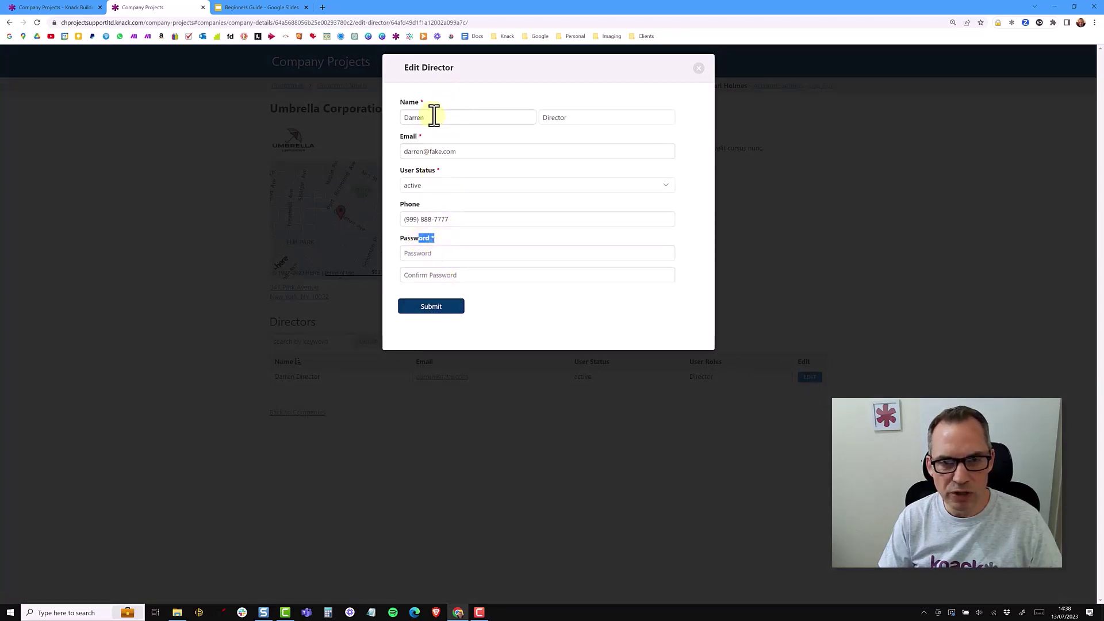
click(432, 308)
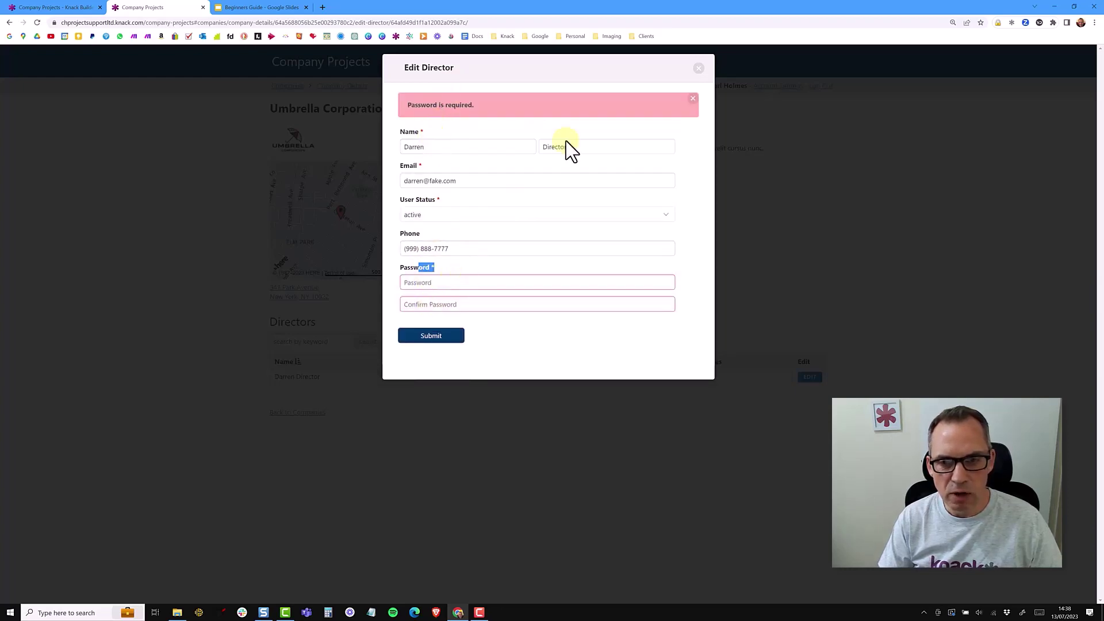
click(699, 69)
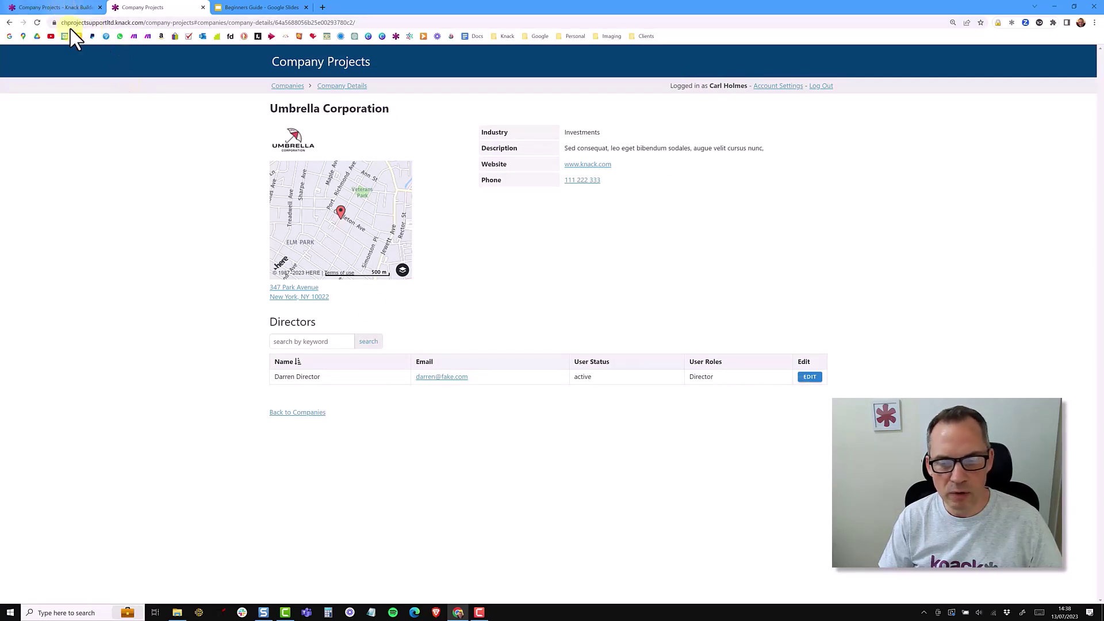
Delete the Password inputs from the Edit Director form, save, and go to Company Details
click(44, 7)
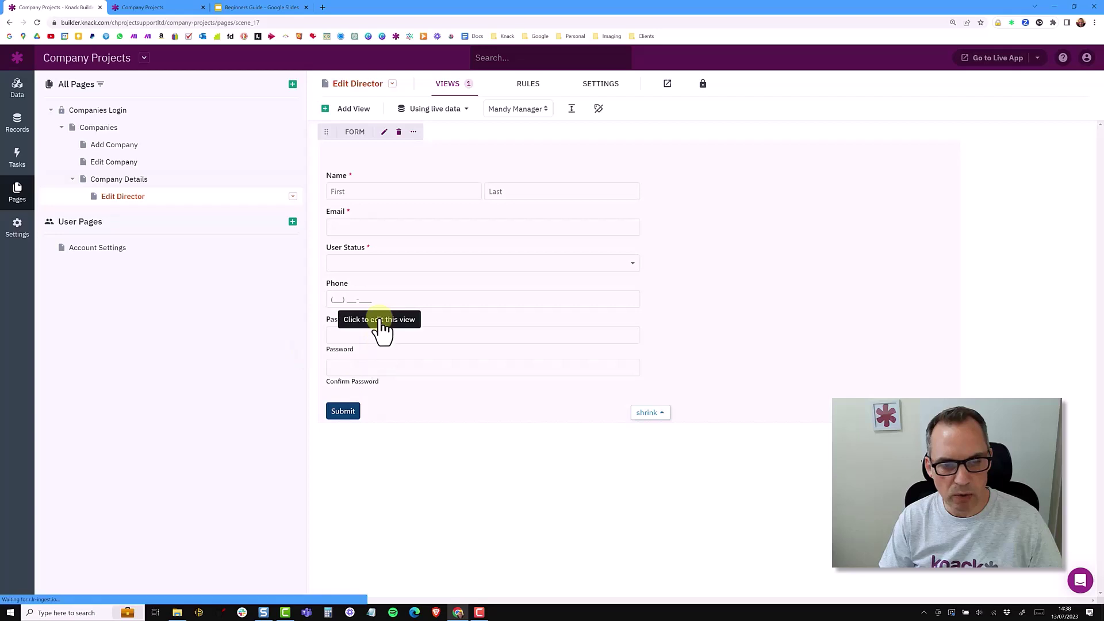
click(380, 328)
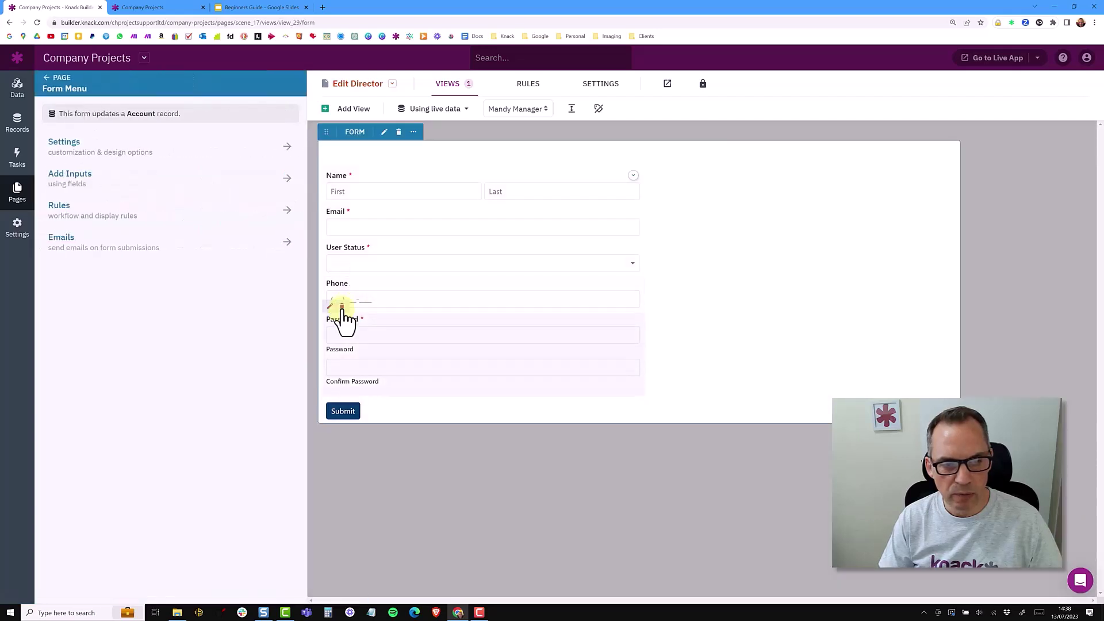
click(341, 317)
click(109, 595)
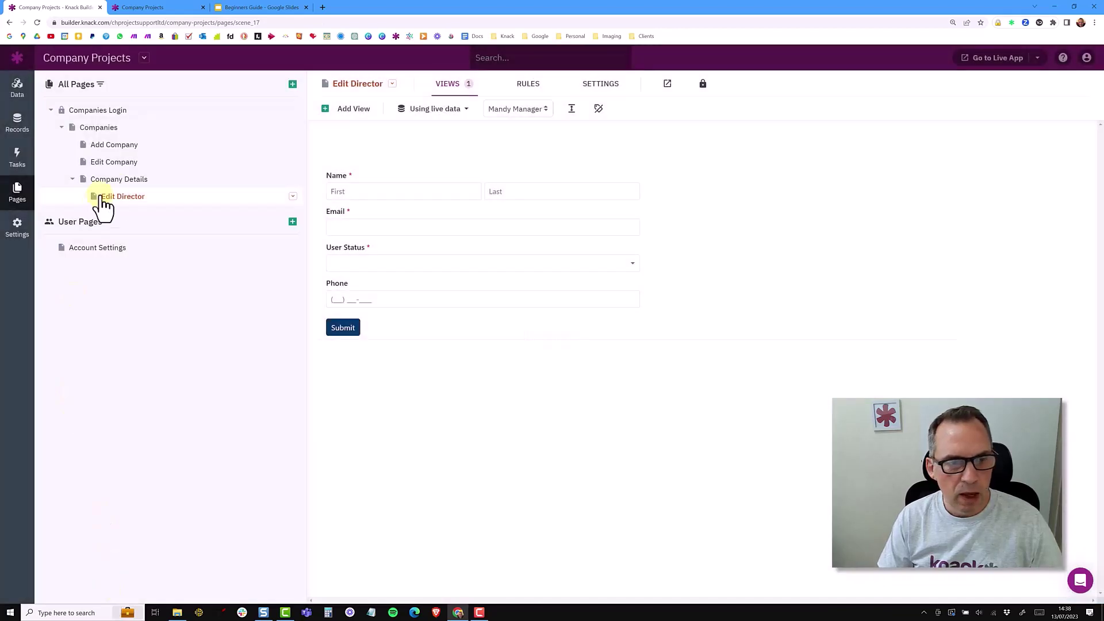
click(120, 180)
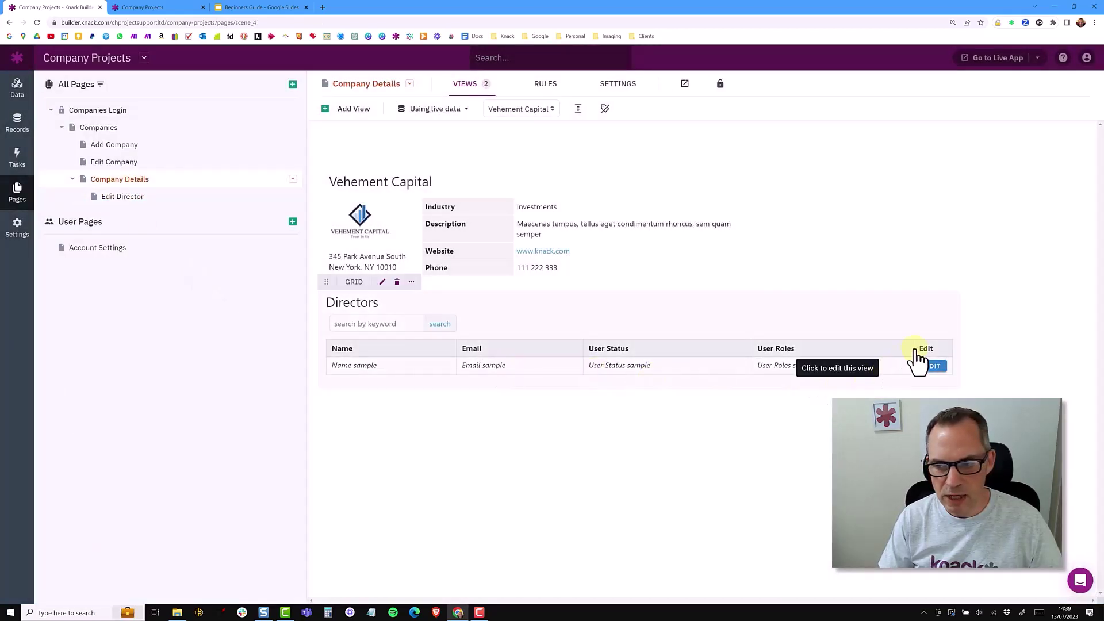
Add an Edit record action column to the Directors grid and set its header to 'Password'
click(853, 349)
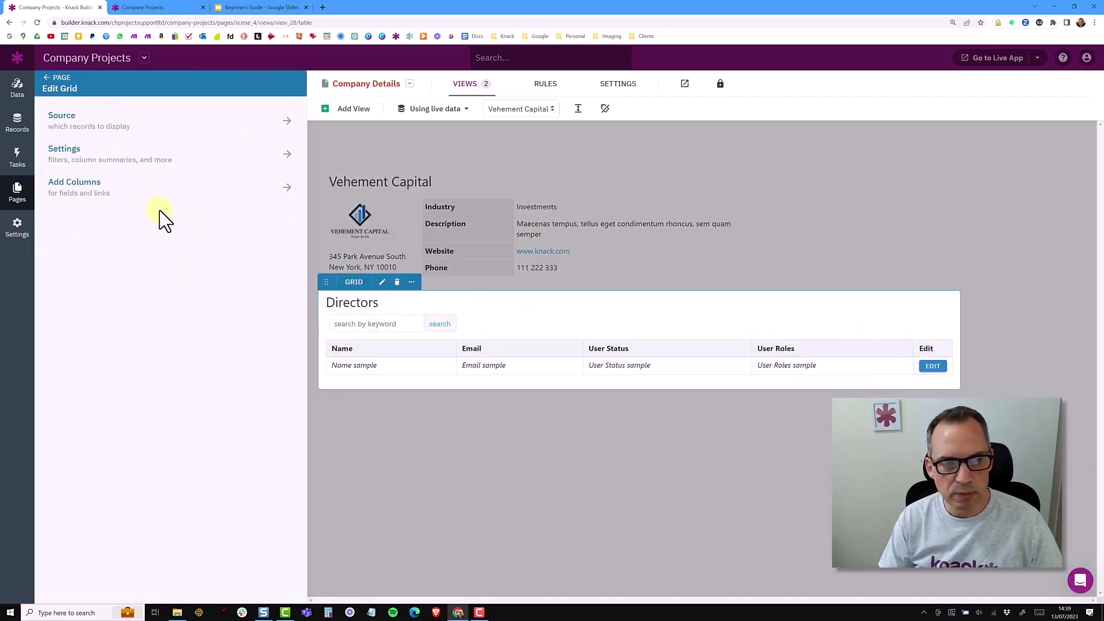
click(106, 195)
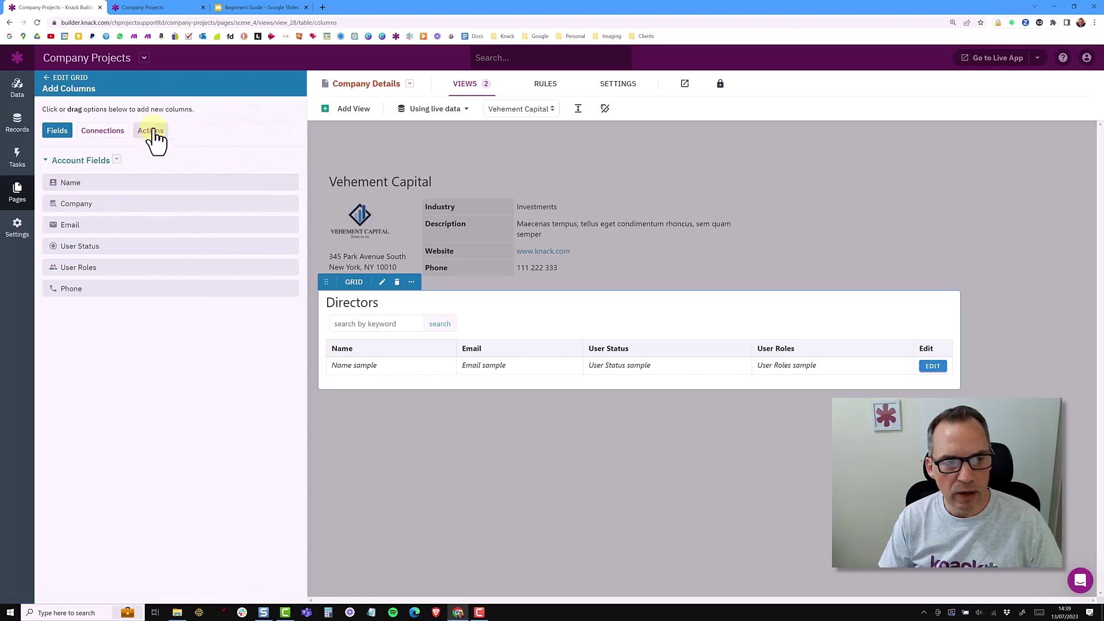
click(151, 131)
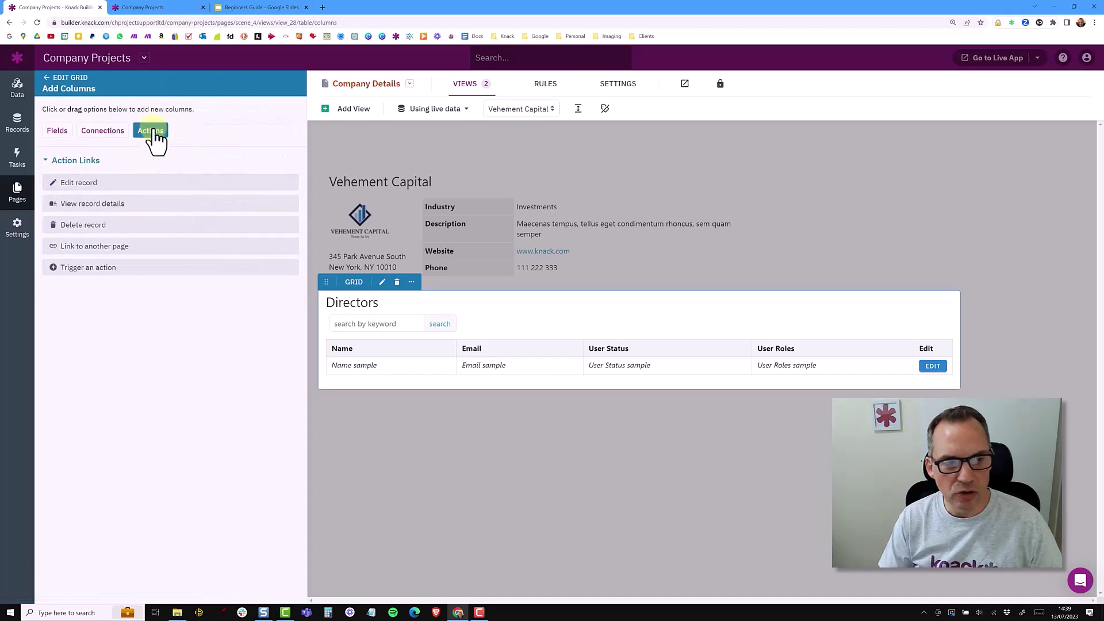
click(99, 180)
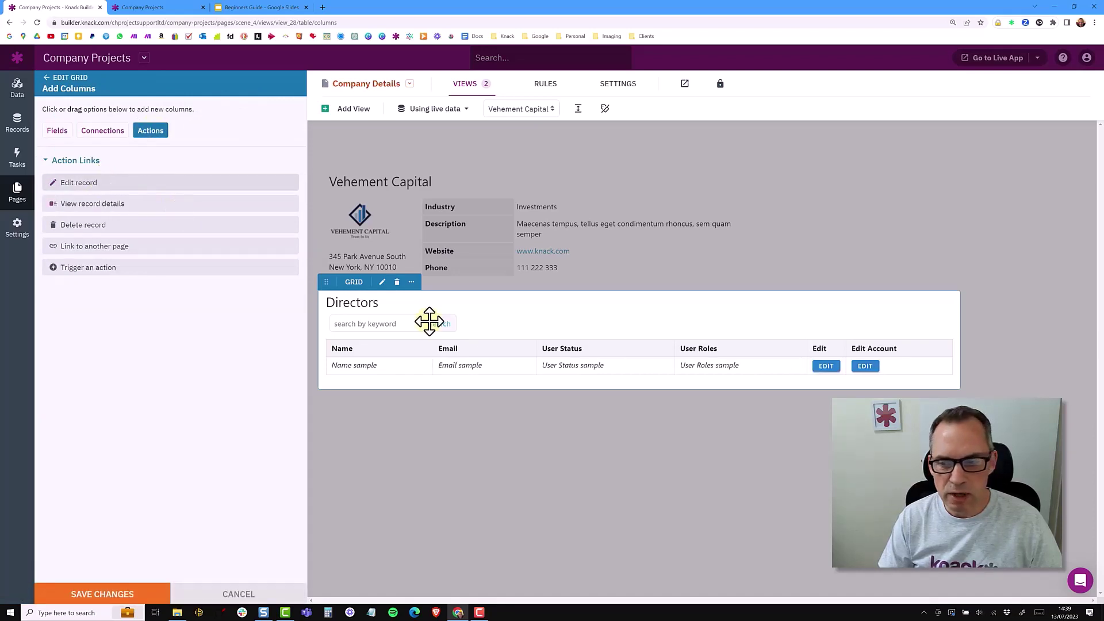
click(862, 350)
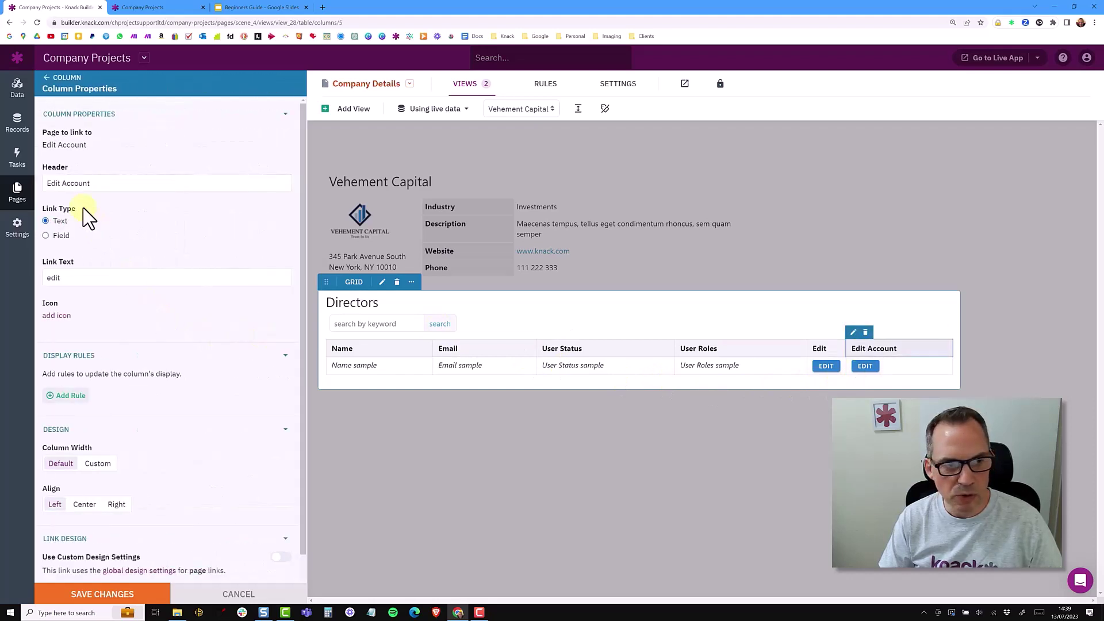
triple_click(106, 183)
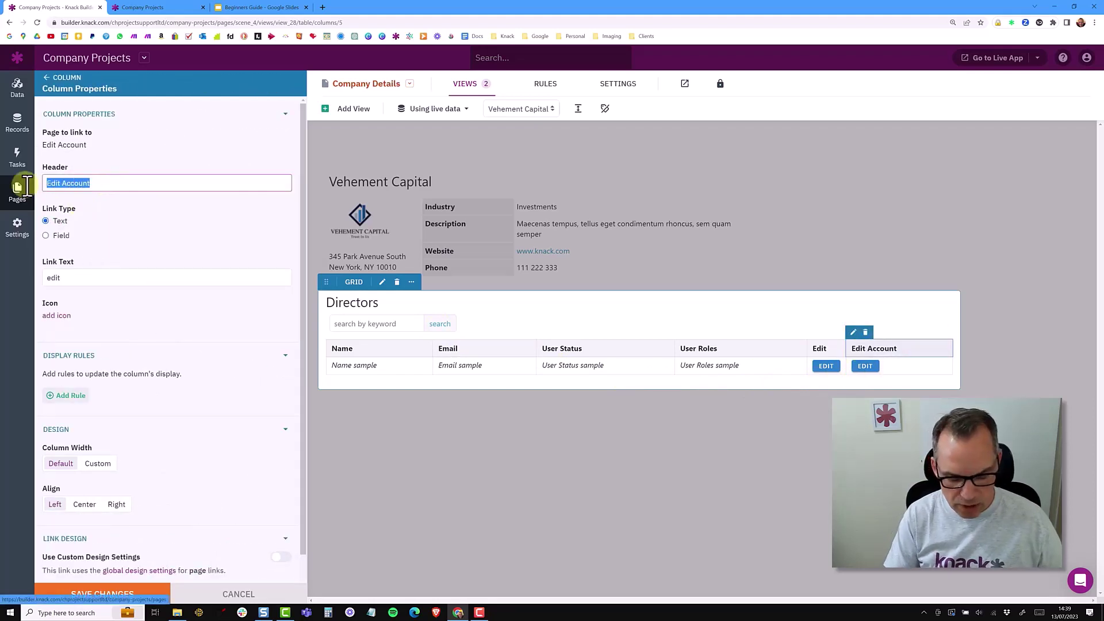
text(Password)
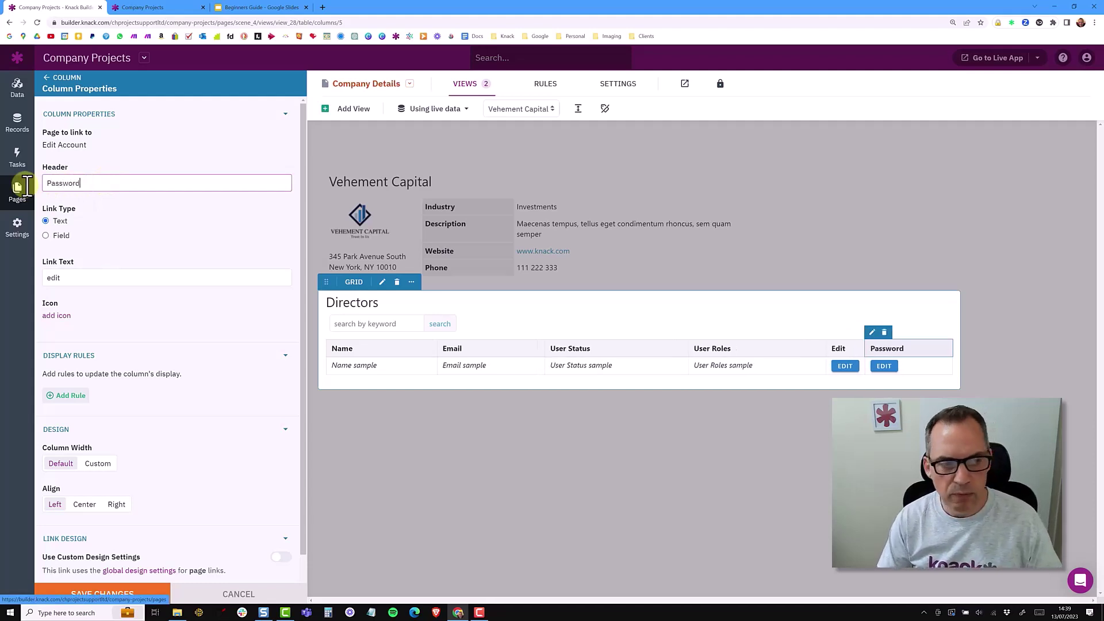
Clear the Password column's link text and give it an unlocked padlock icon
click(68, 278)
key(BackSpace)
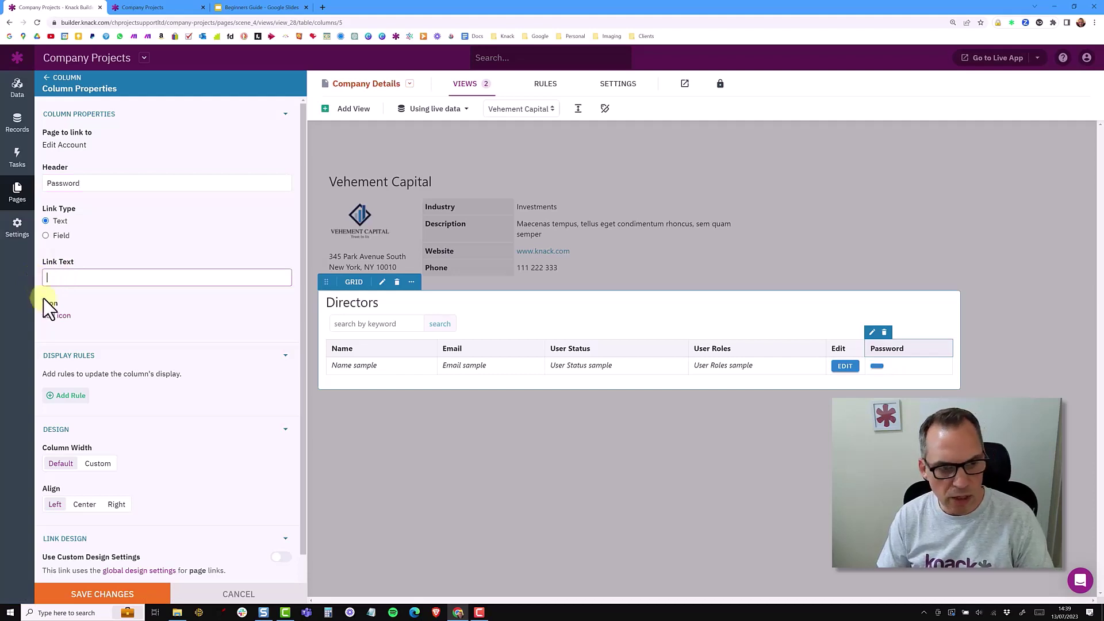
click(136, 311)
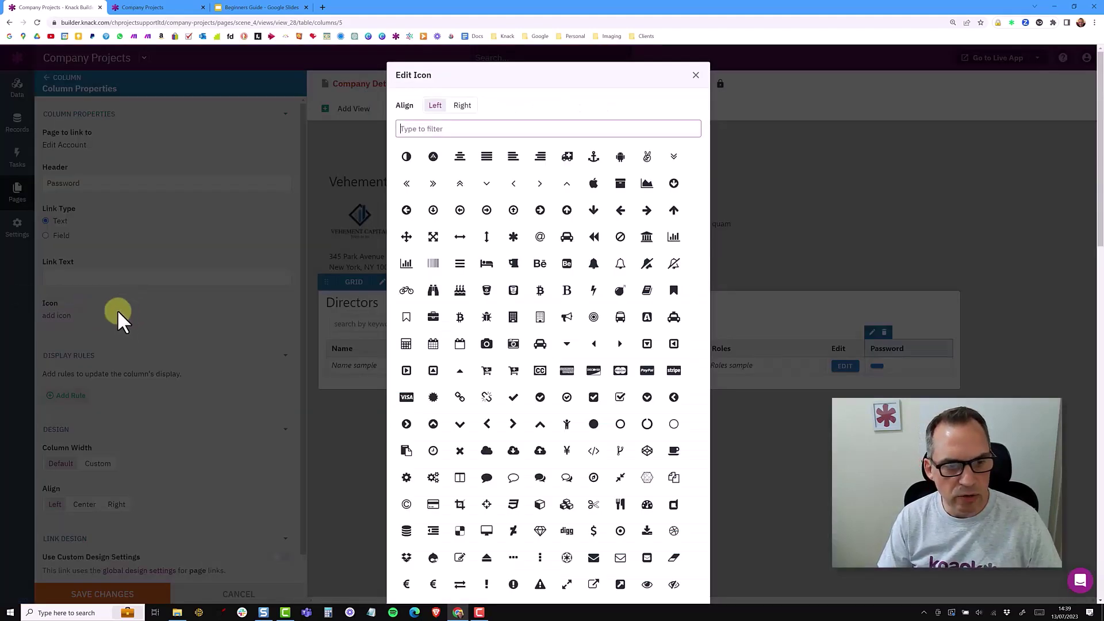
click(450, 127)
text(lock)
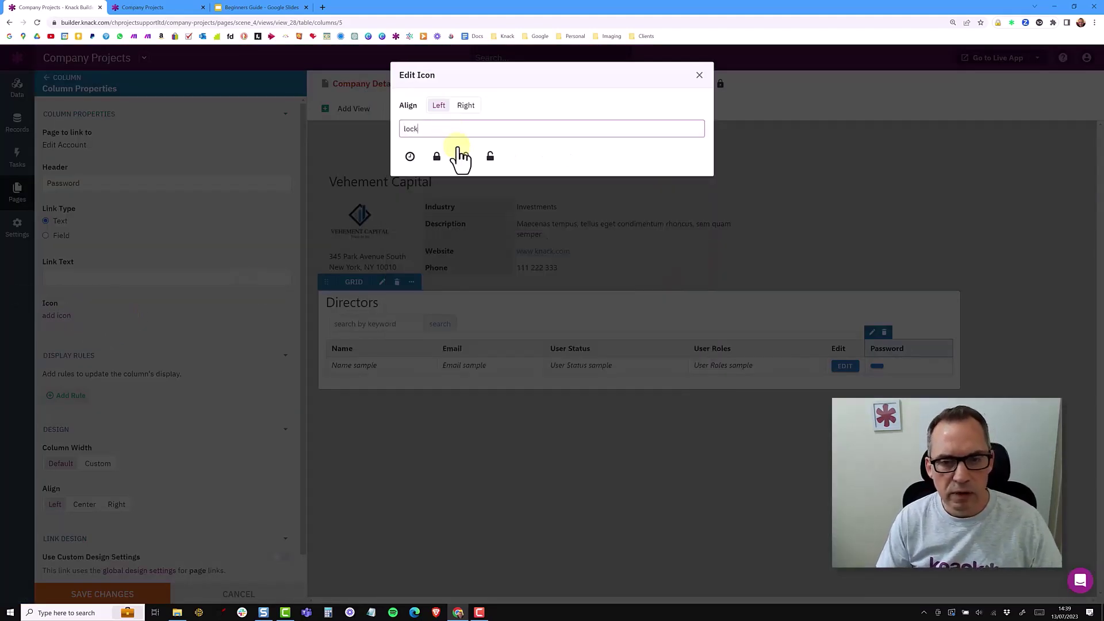
click(491, 158)
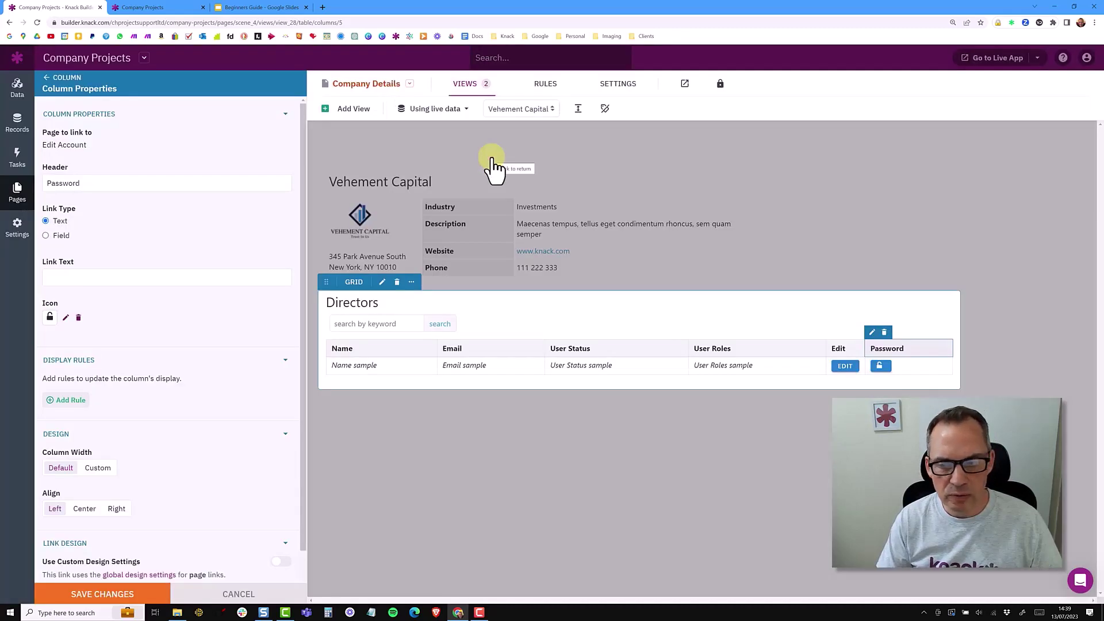
Set the column to 50 px custom width, centred, move it before Edit, and save
click(97, 468)
click(85, 509)
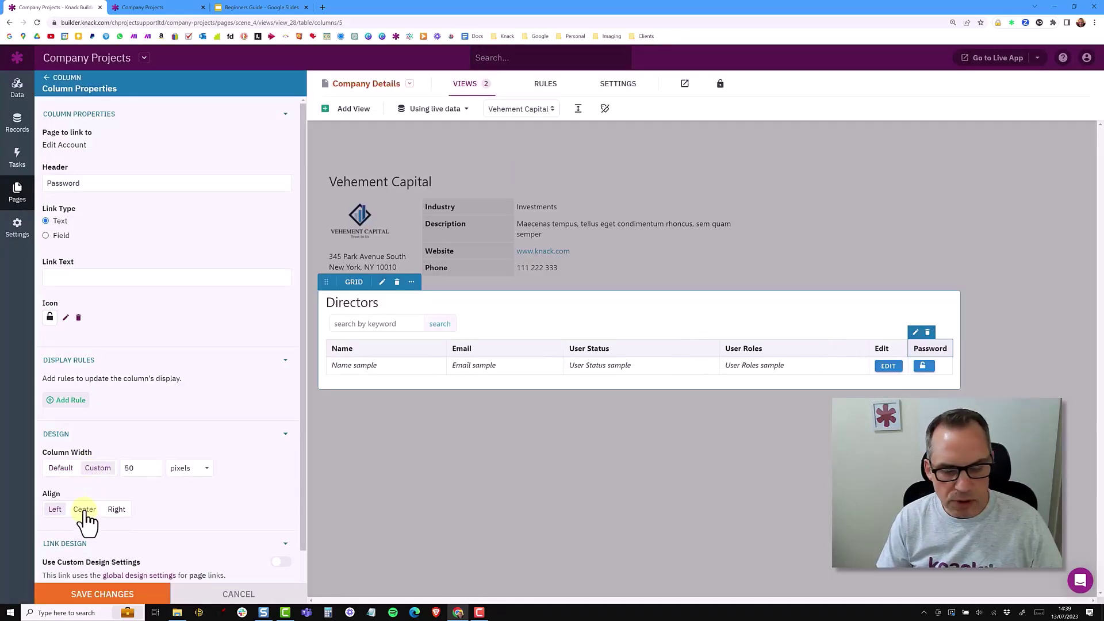
drag(914, 349, 878, 352)
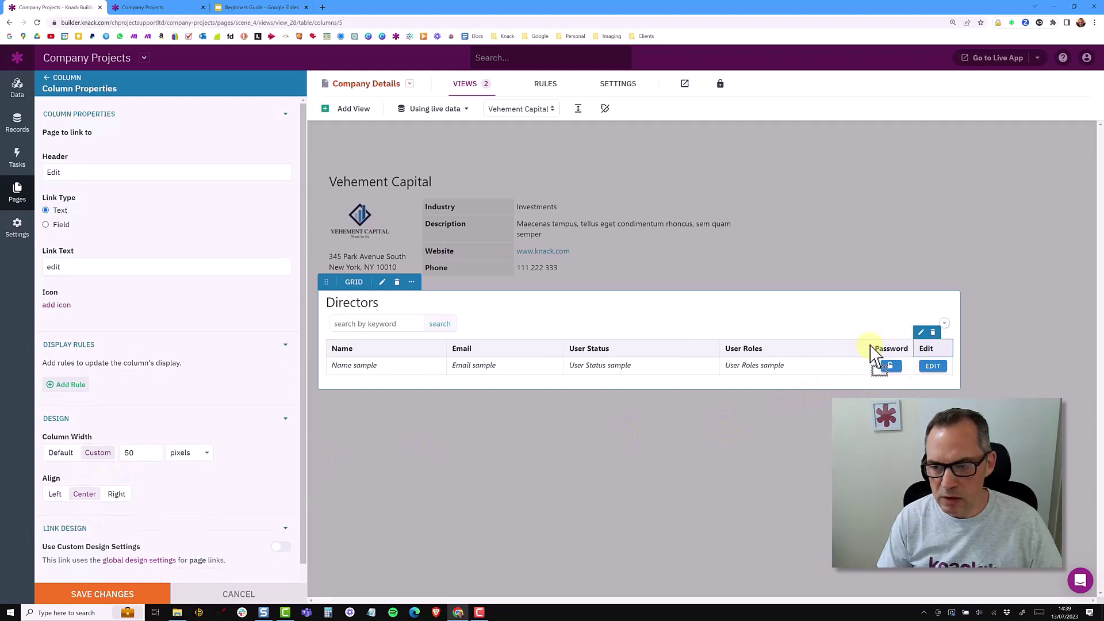
click(103, 595)
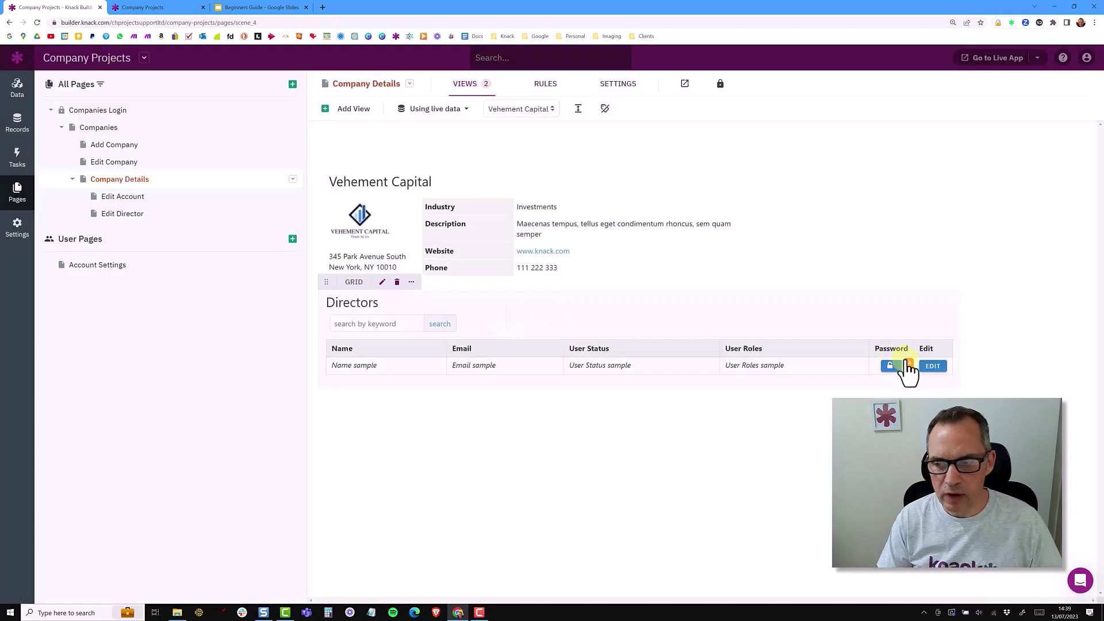
Rename the Edit Account page 'Update Password' with a matching URL, as a modal popup
click(907, 365)
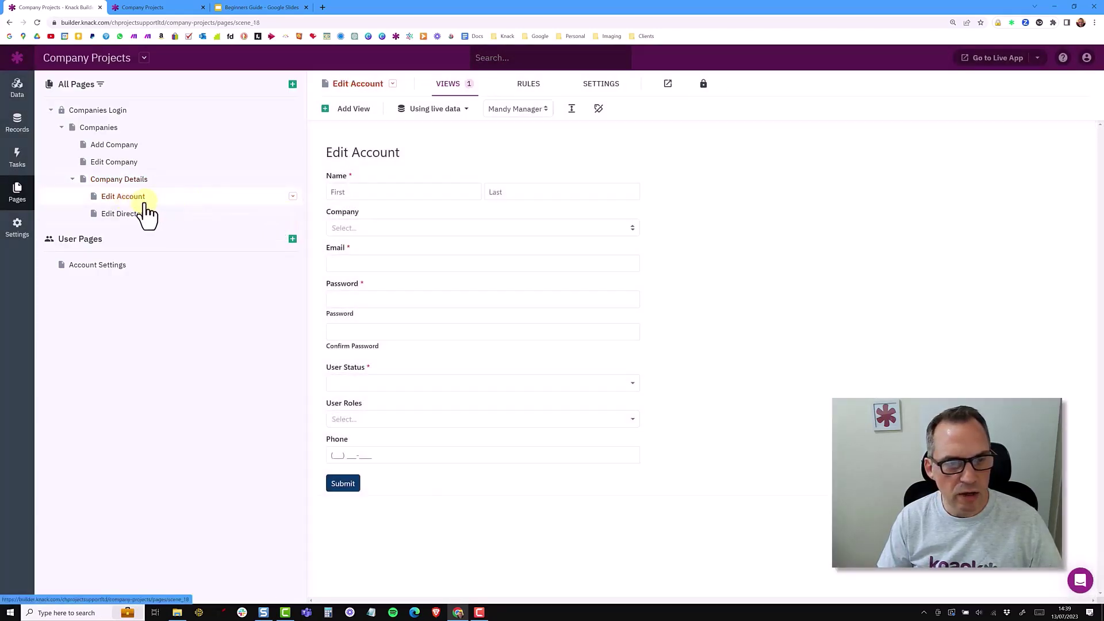
click(292, 197)
click(287, 213)
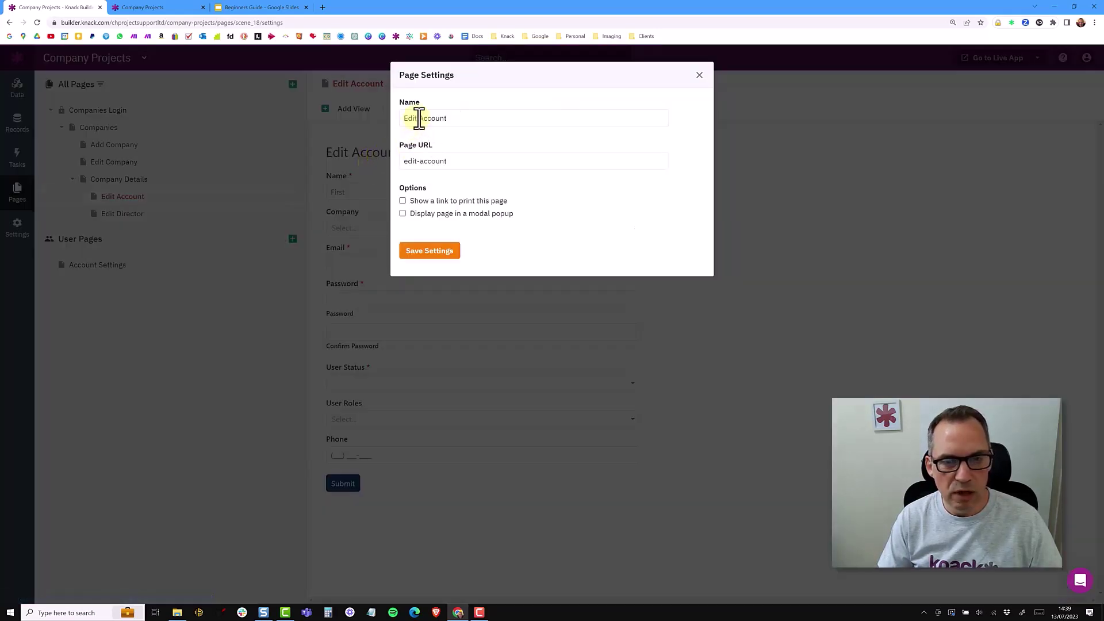
drag(453, 117, 401, 126)
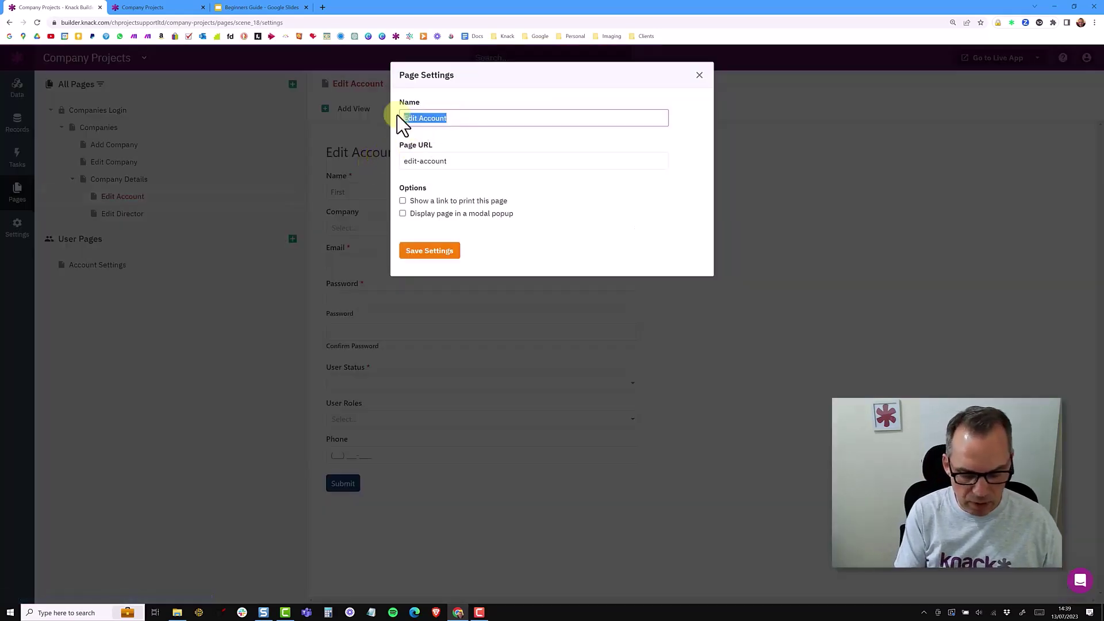
text(Update Password)
key(ctrl+a)
key(ctrl+c)
key(Tab)
key(ctrl+v)
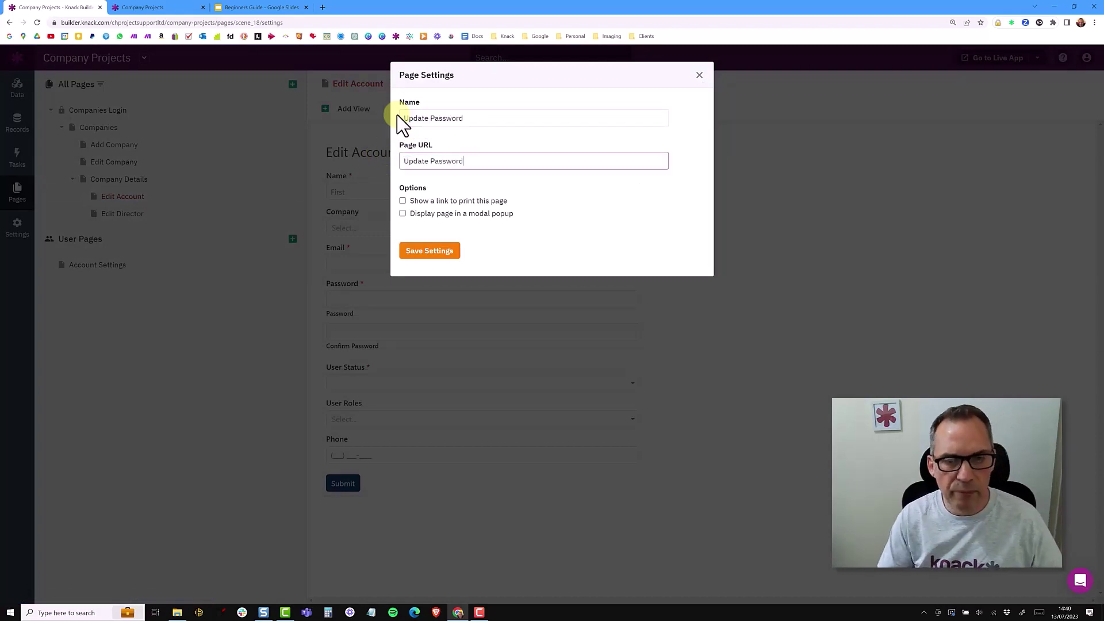
click(404, 215)
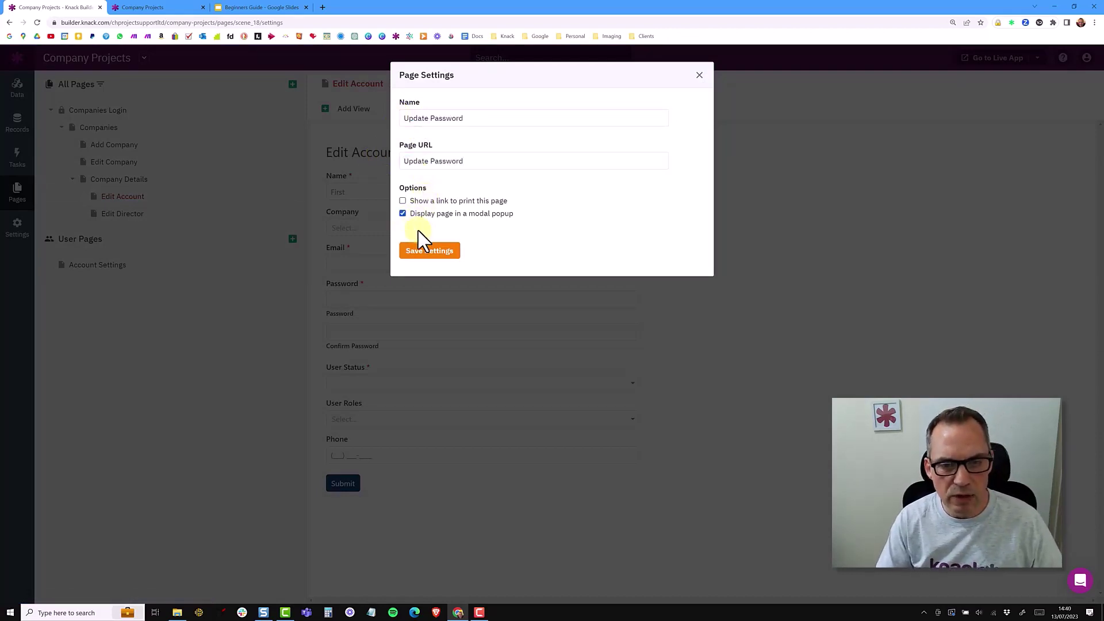
click(428, 251)
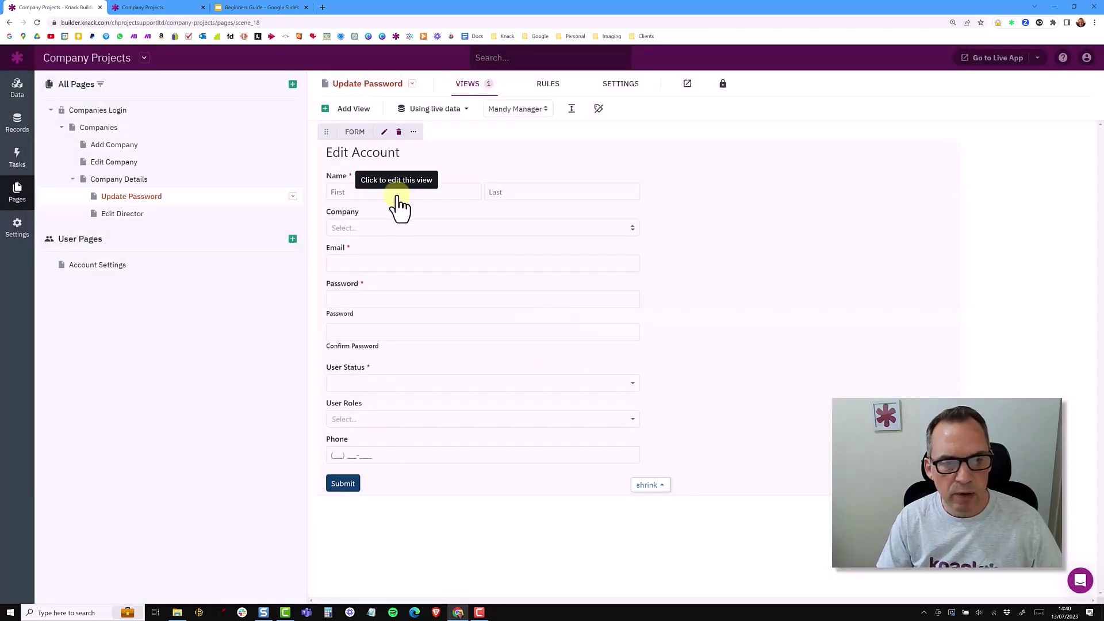
Remove the Name, Company, Email, User Status, User Roles and Phone inputs from the account form
click(398, 204)
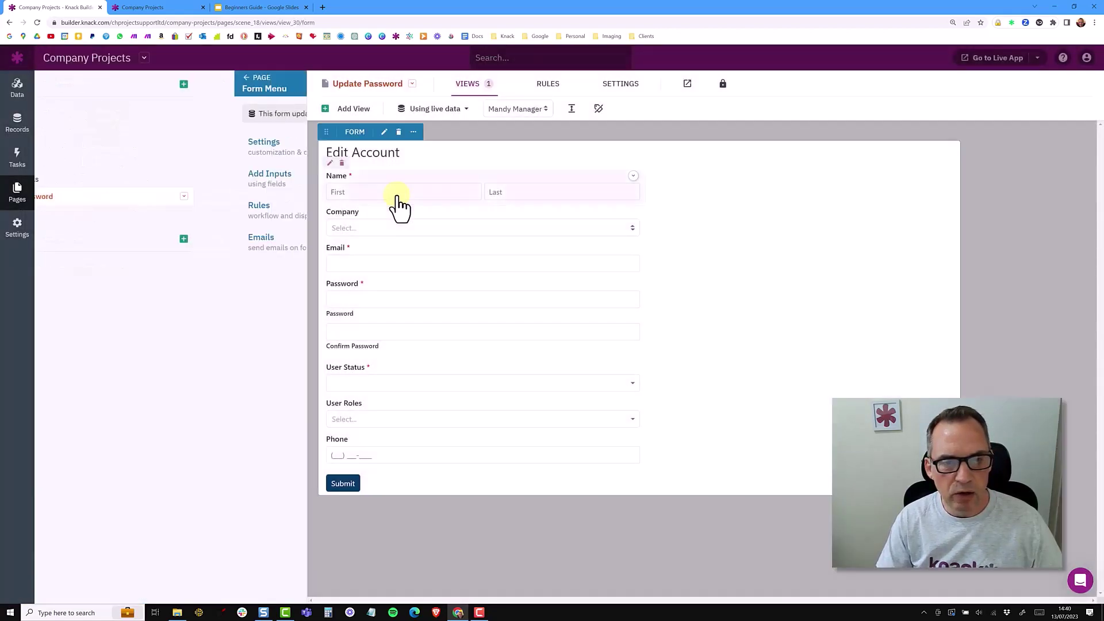
click(341, 164)
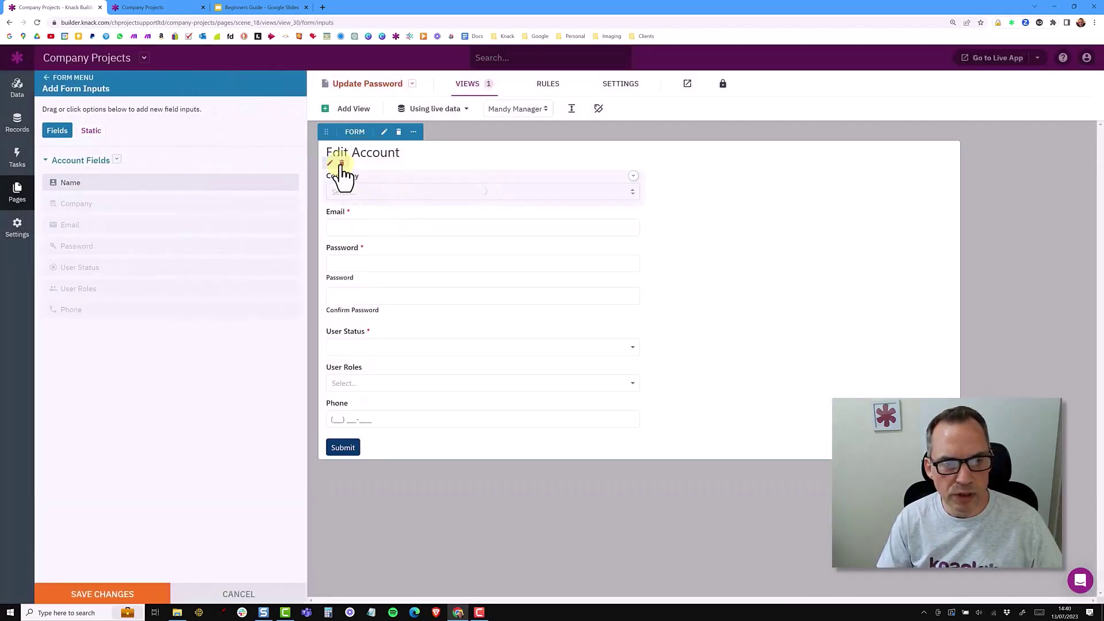
click(341, 163)
click(342, 164)
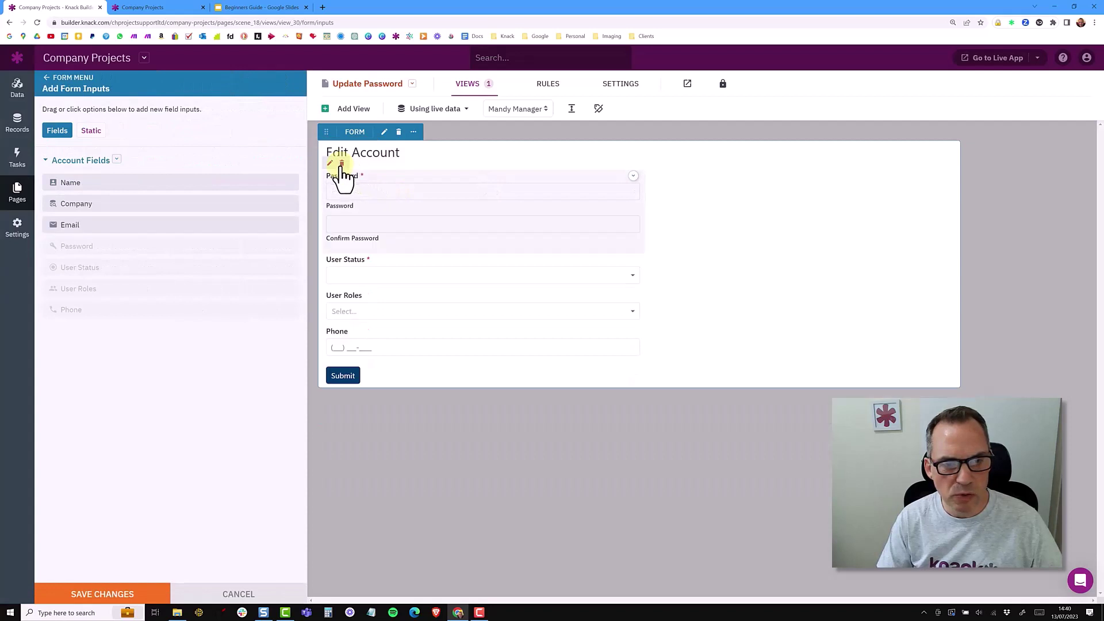
click(342, 247)
click(341, 246)
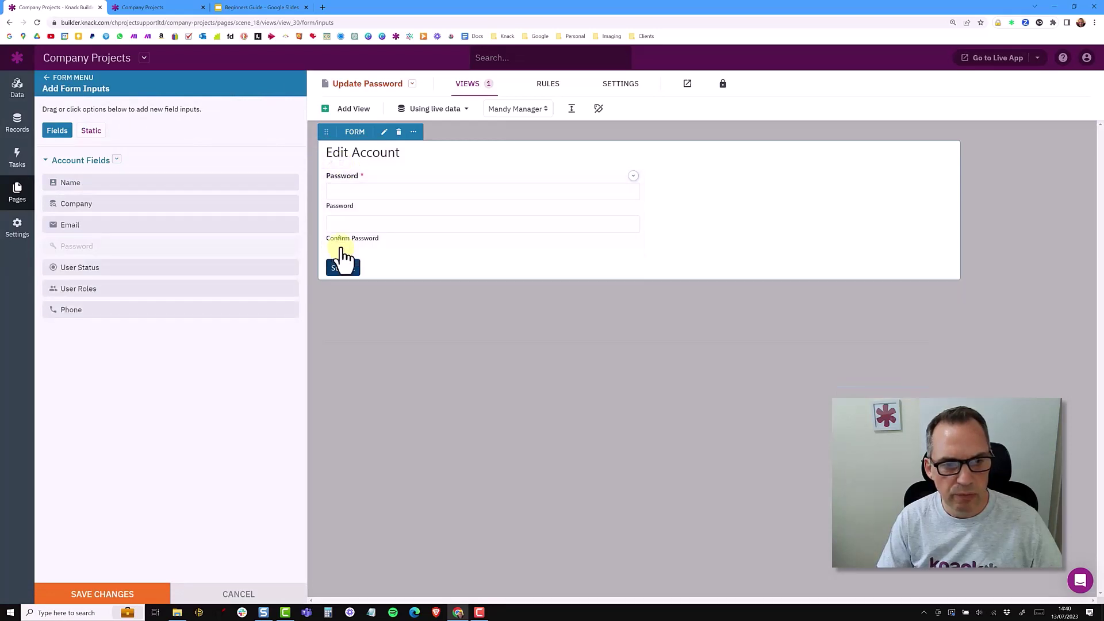
click(342, 247)
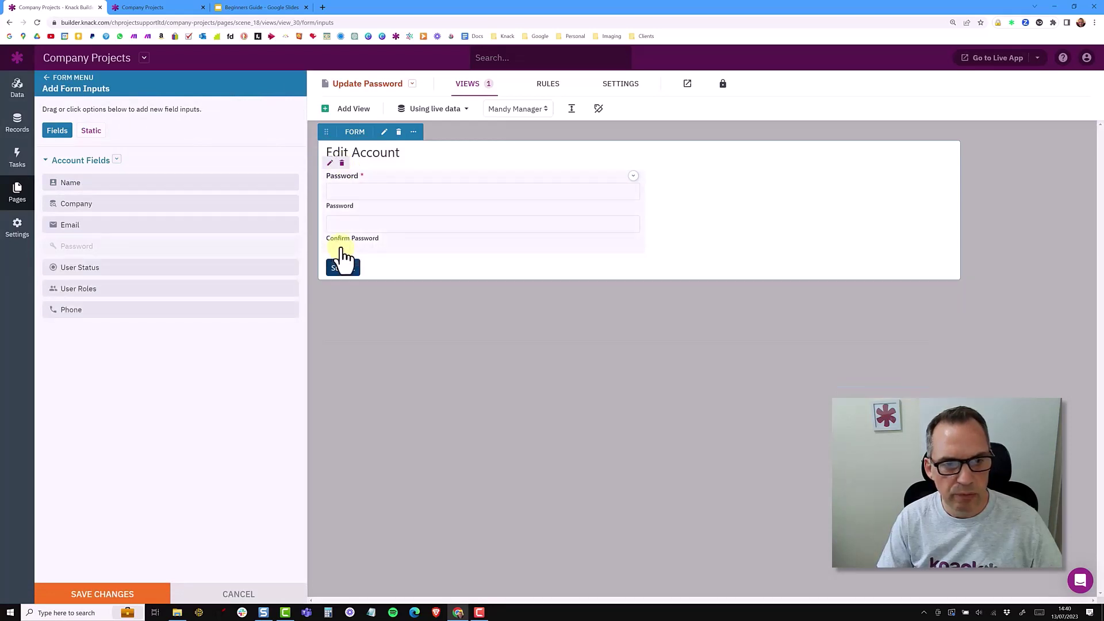
Delete the form's 'Edit Account' title and save the changes
click(48, 79)
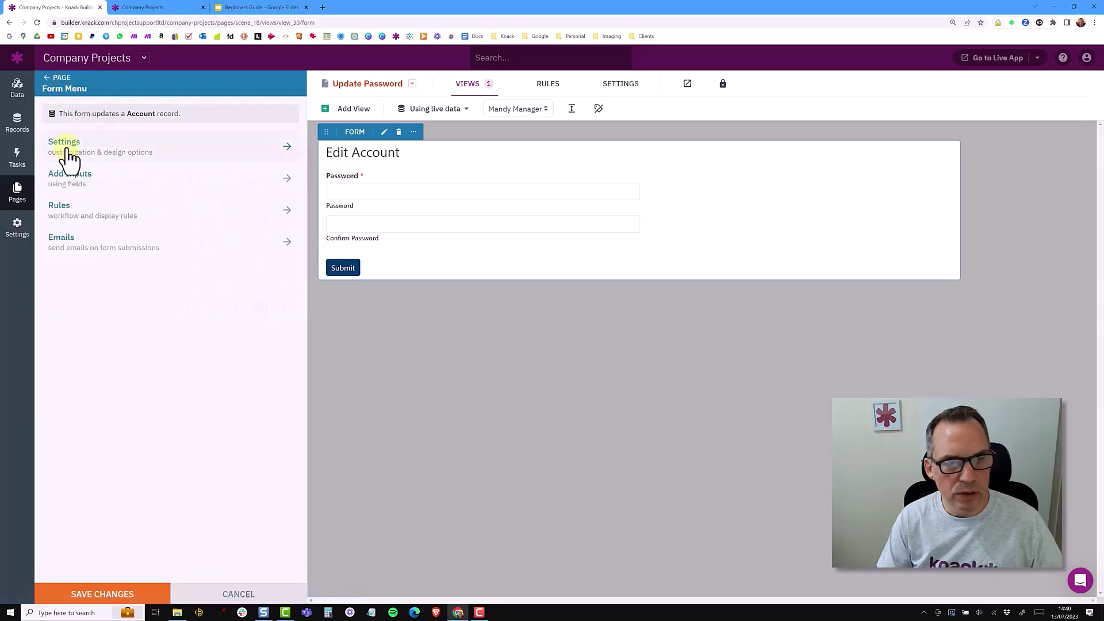
click(67, 151)
drag(91, 242, 43, 243)
key(BackSpace)
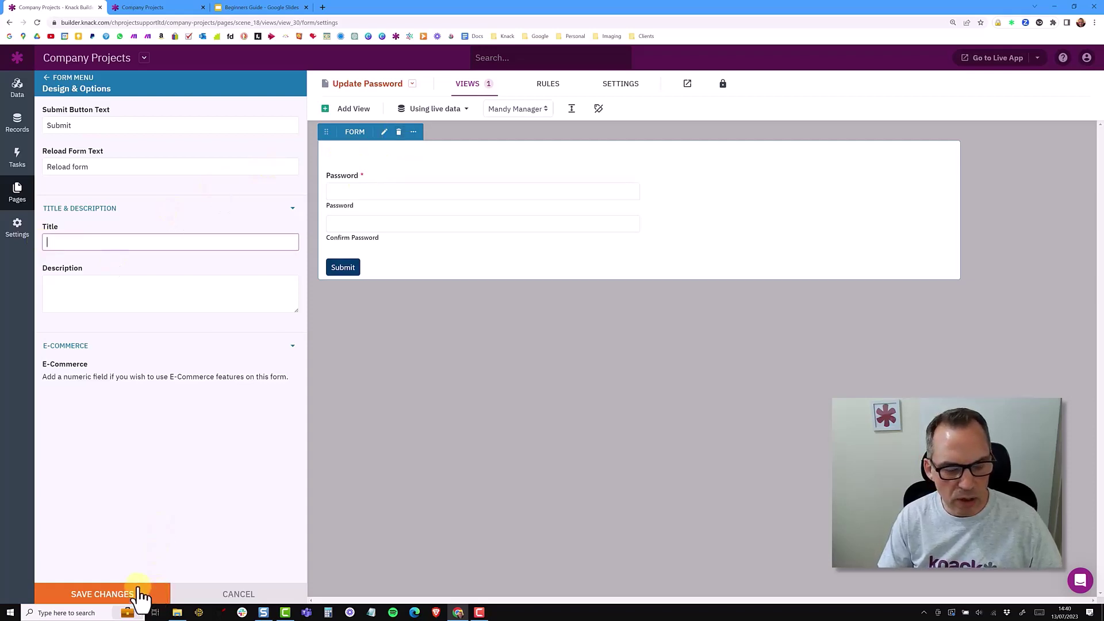
click(103, 594)
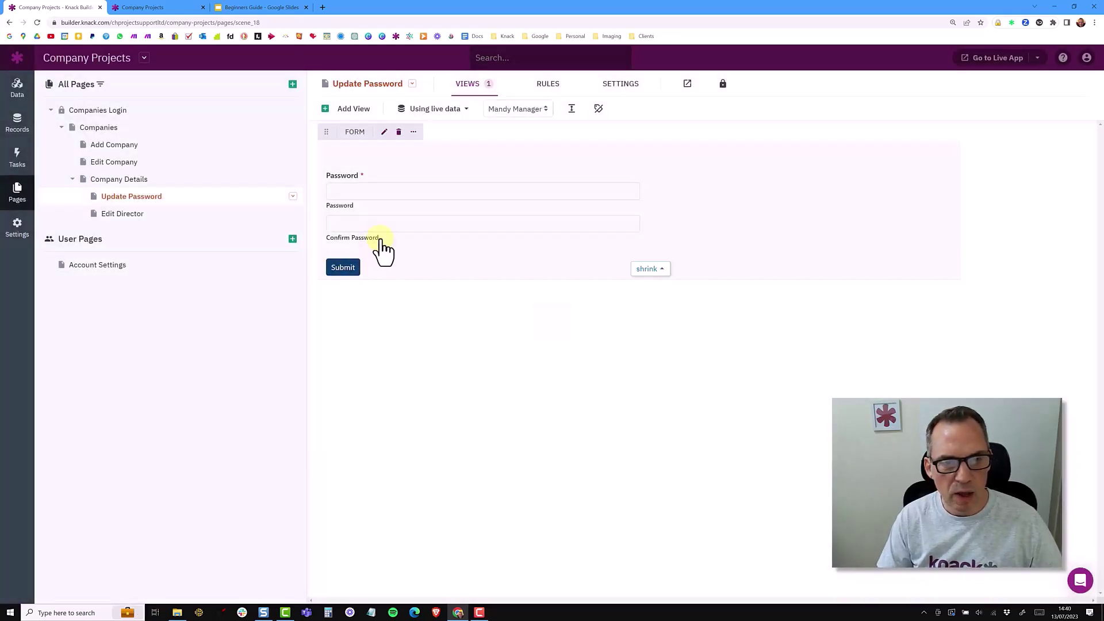
Set the form's submit action to 'Redirect to the parent page' and save
click(381, 244)
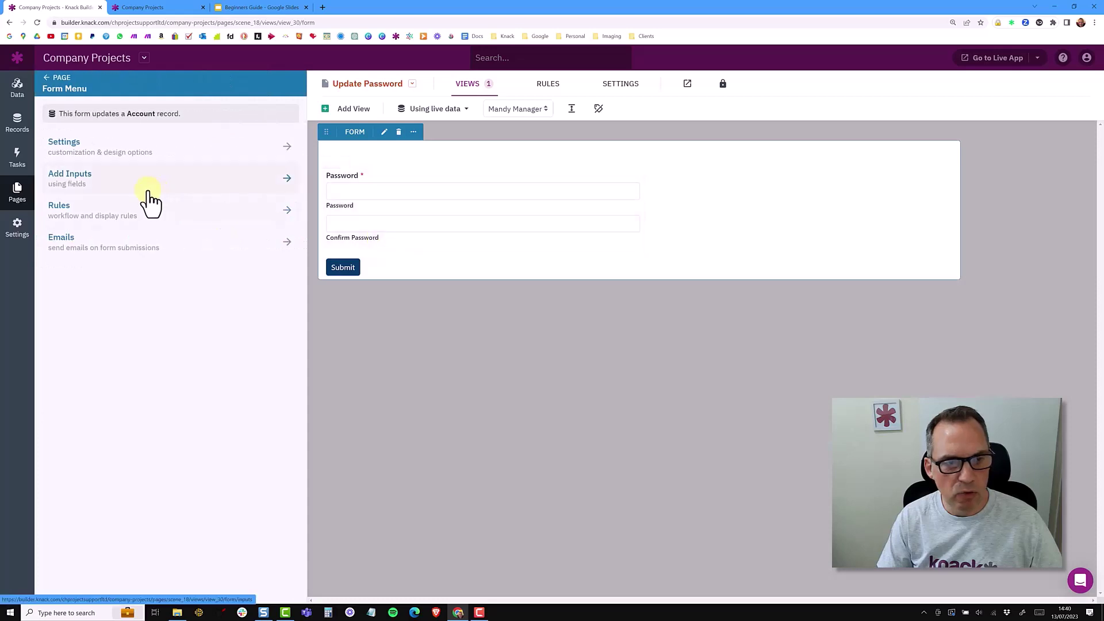
click(109, 220)
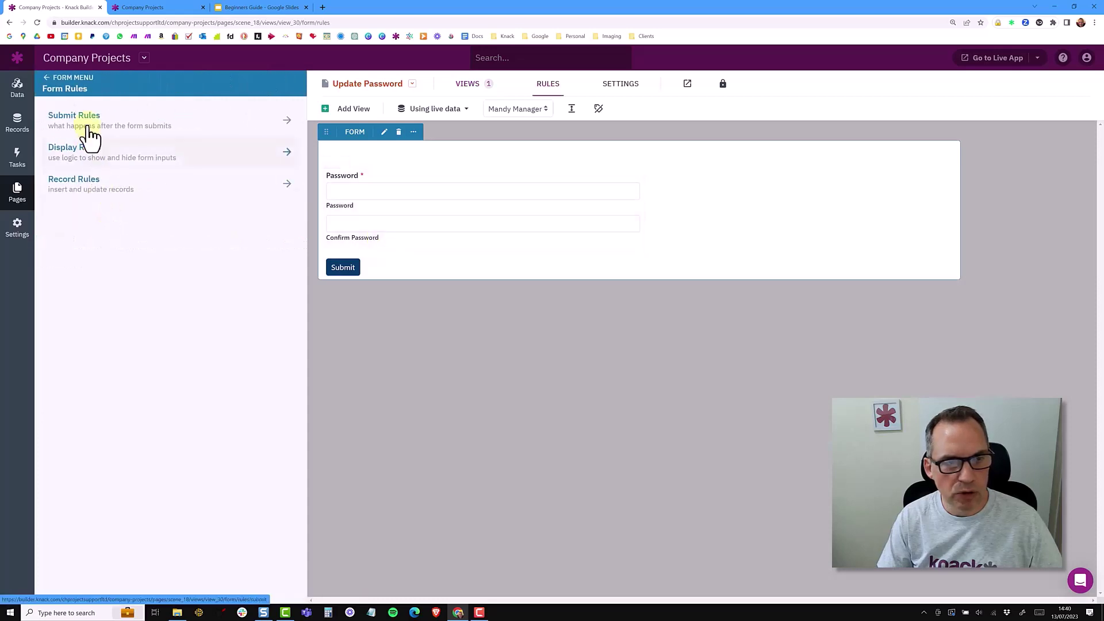
click(87, 127)
click(102, 192)
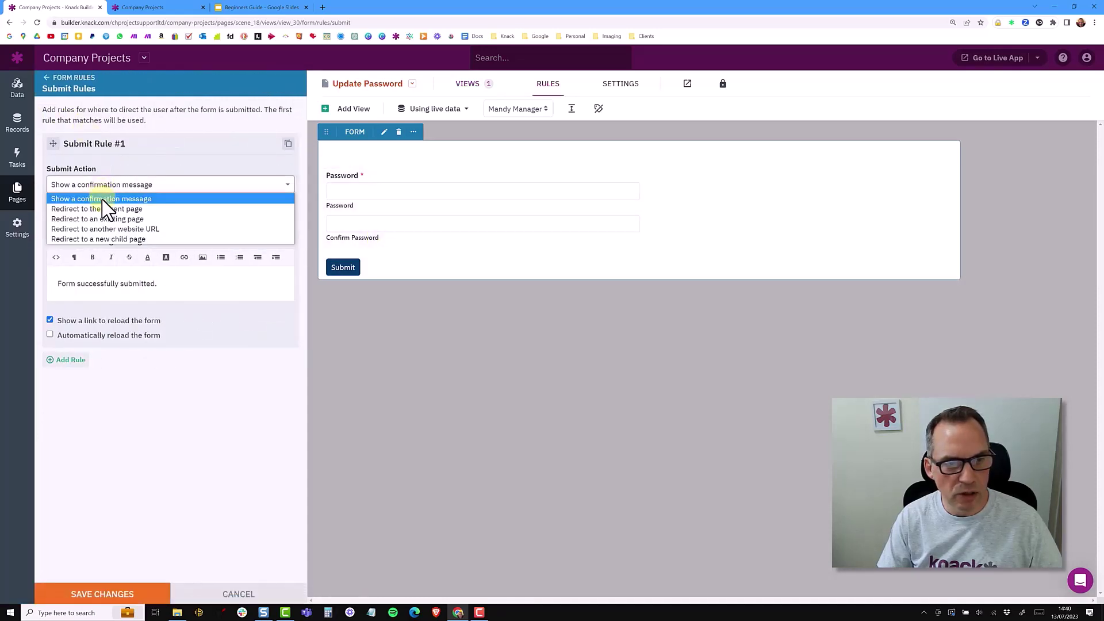
key(Escape)
click(106, 215)
click(50, 81)
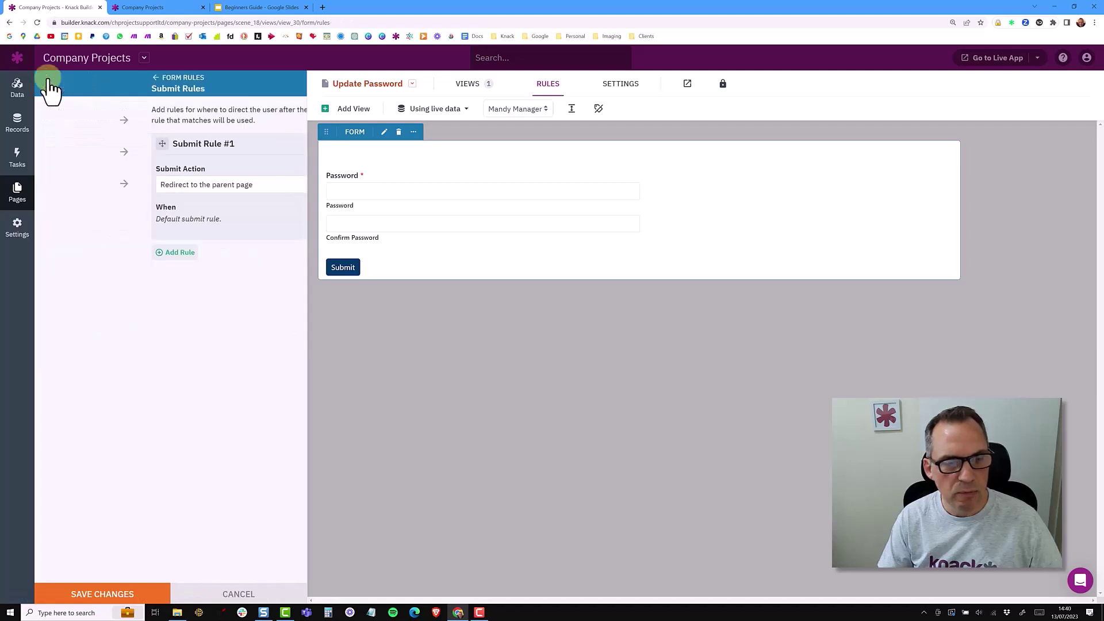
click(103, 592)
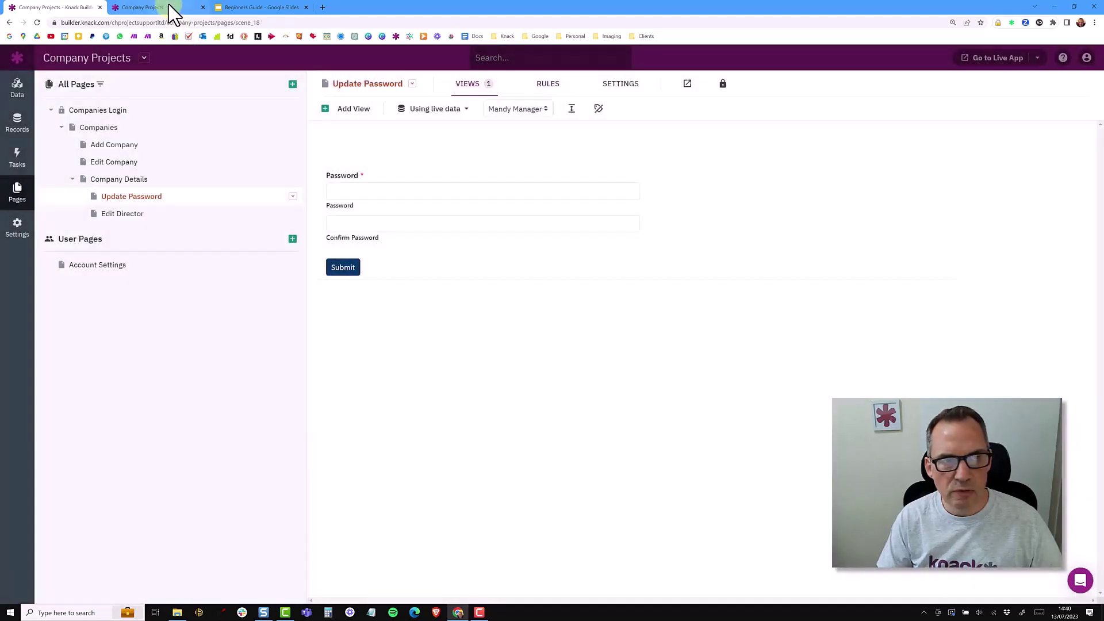
Reload the live company page and try the director's new Update Password popup
click(169, 8)
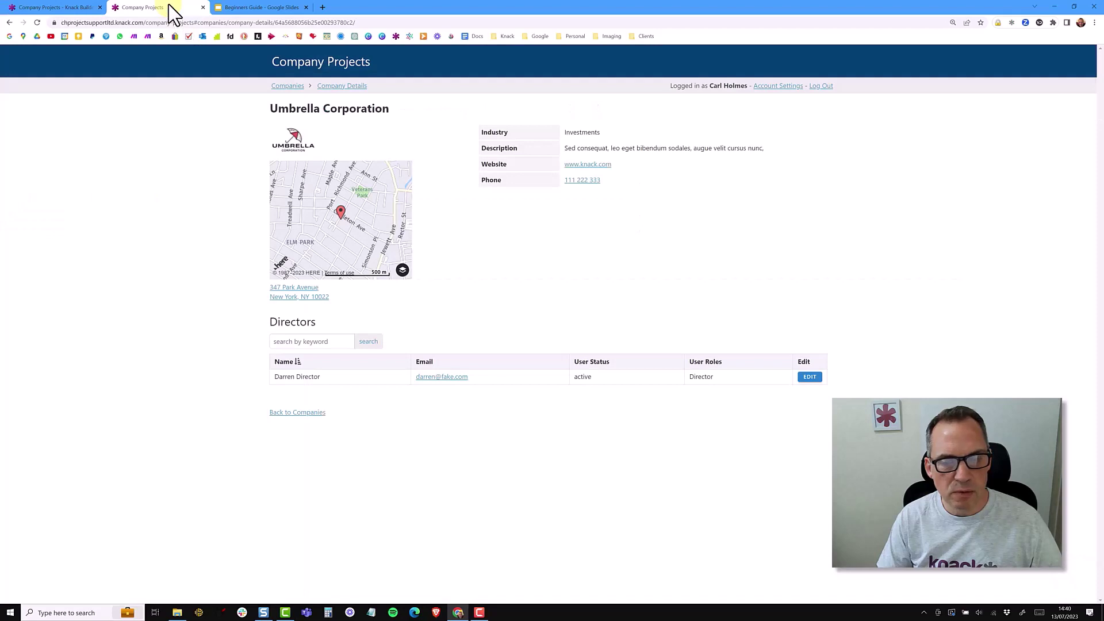
click(35, 22)
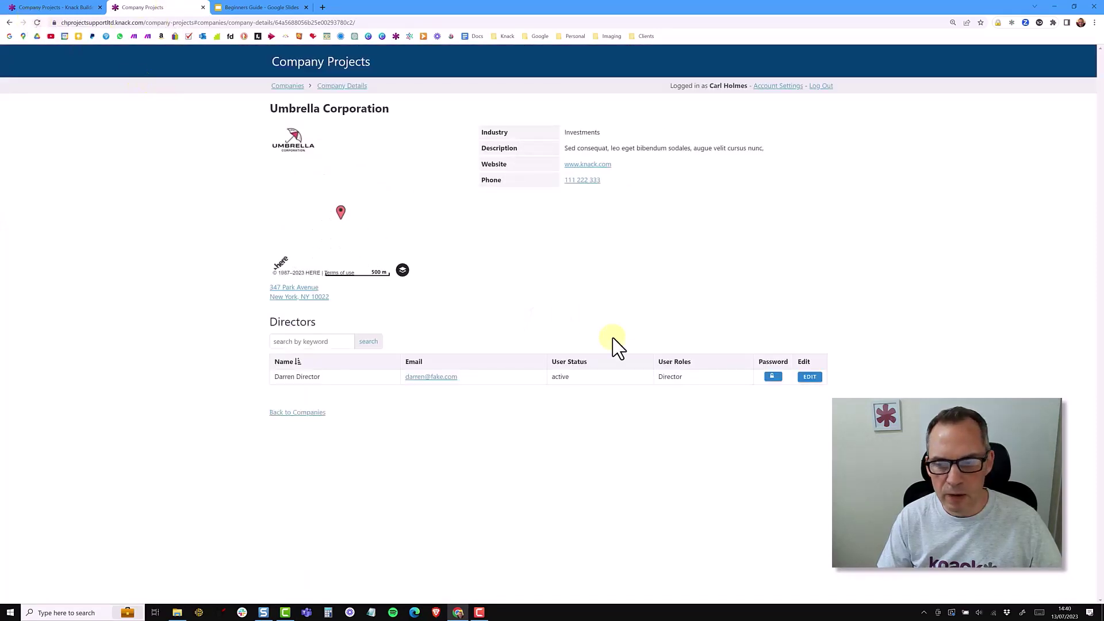
click(773, 377)
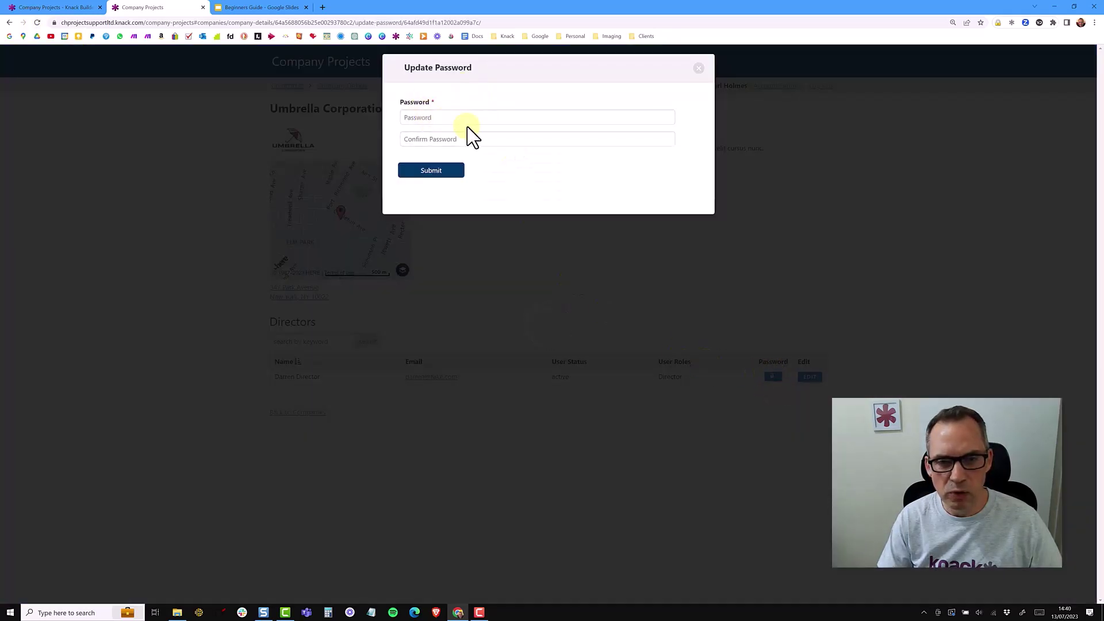
click(699, 69)
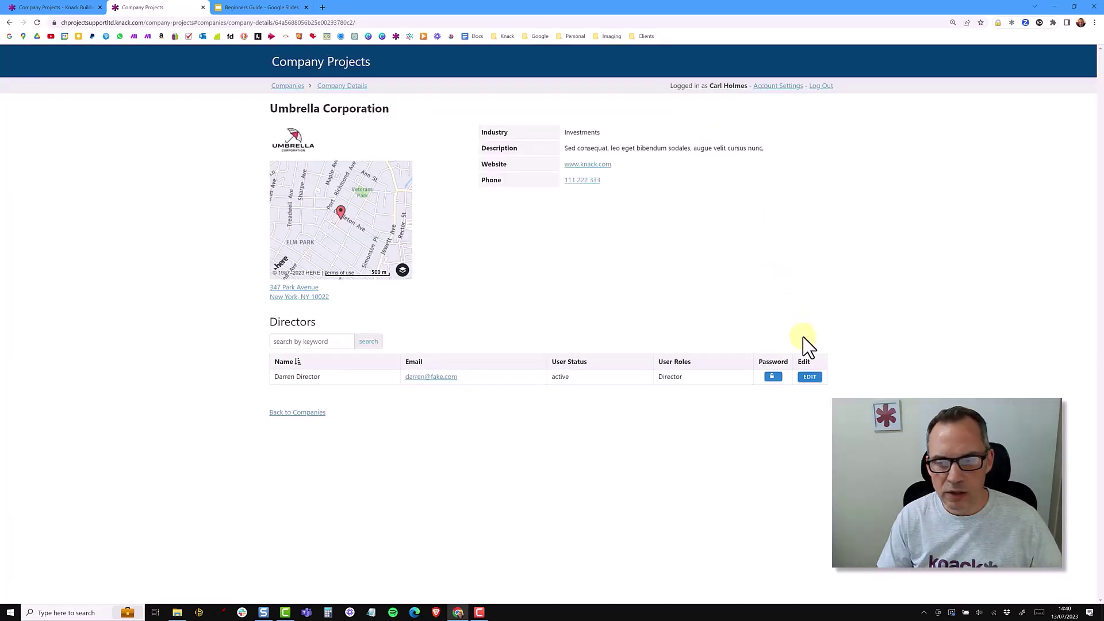
Check the director's Edit form, then reopen the Update Password popup
click(810, 377)
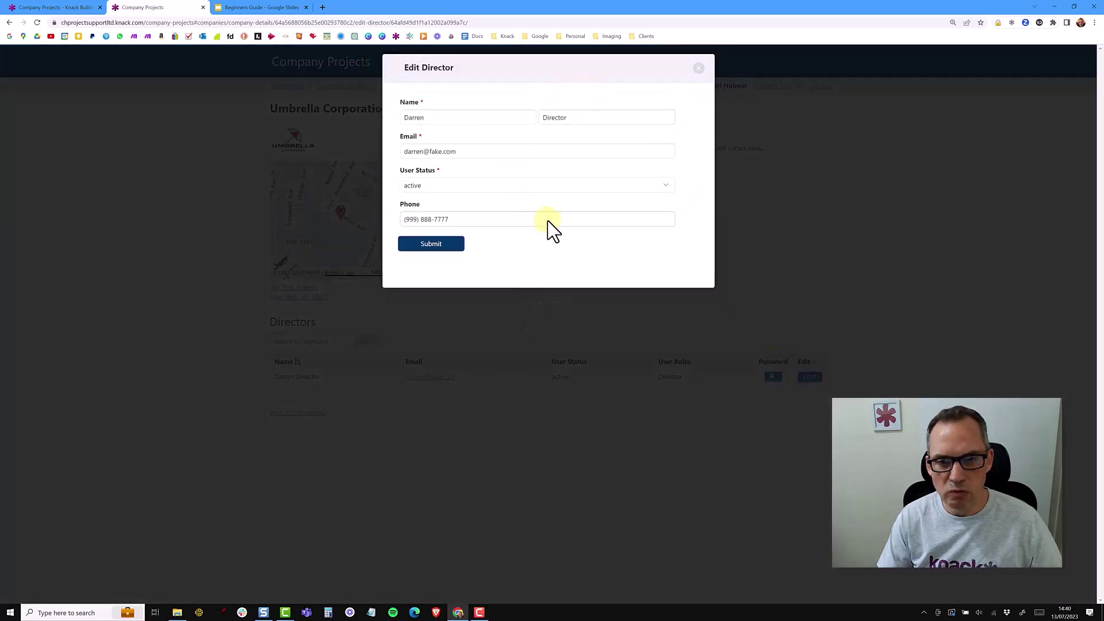
click(699, 69)
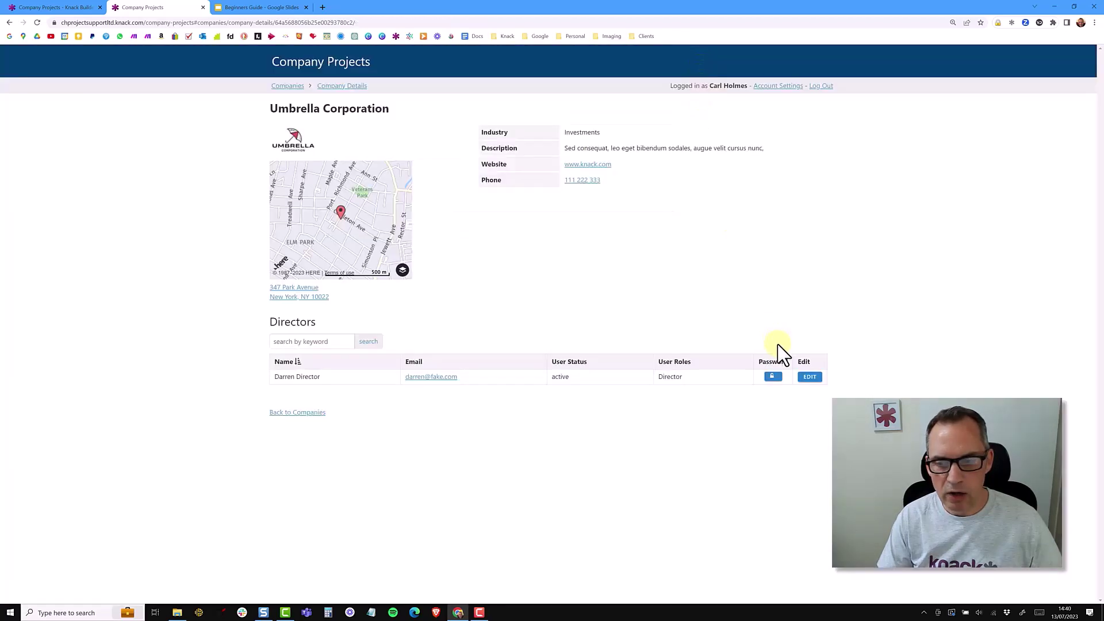
click(773, 377)
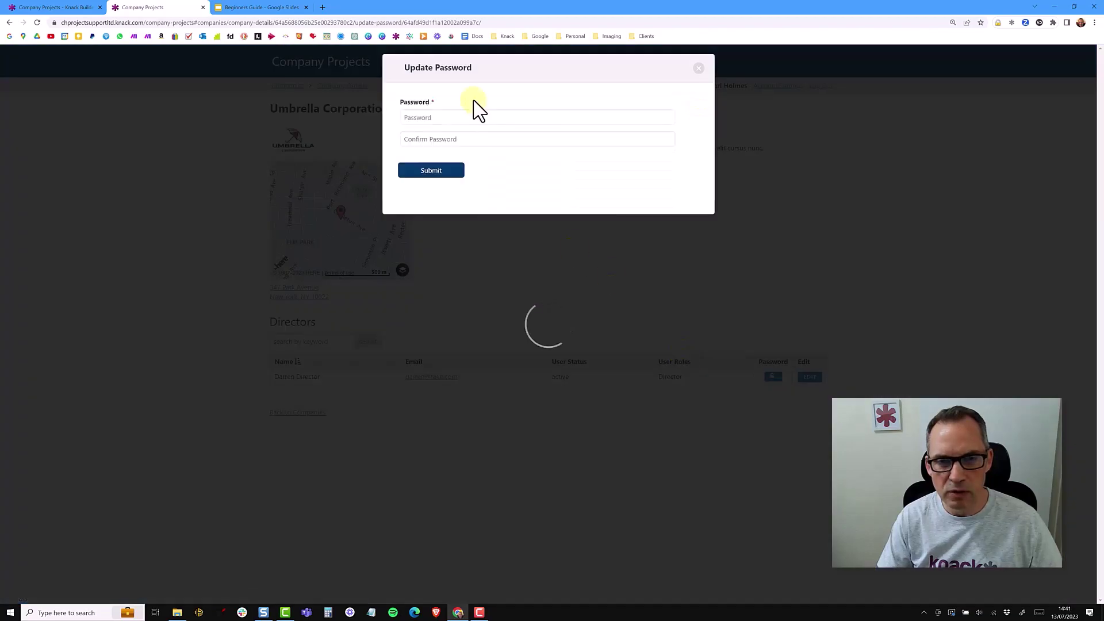
Close the popup and navigate the builder from Companies to a company's Company Details page
click(700, 69)
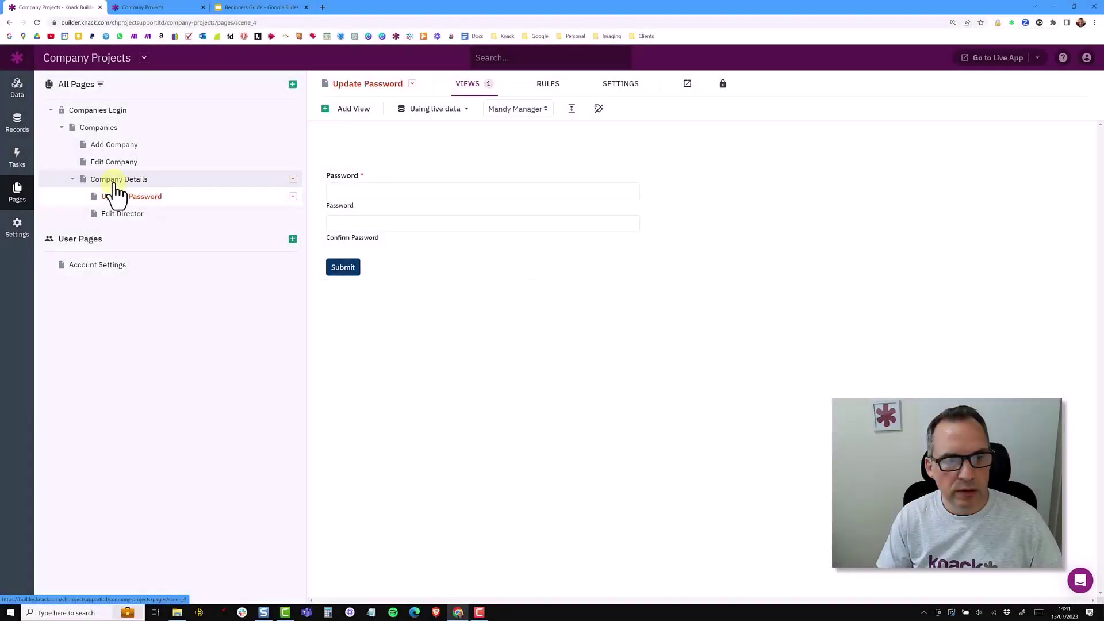
click(115, 181)
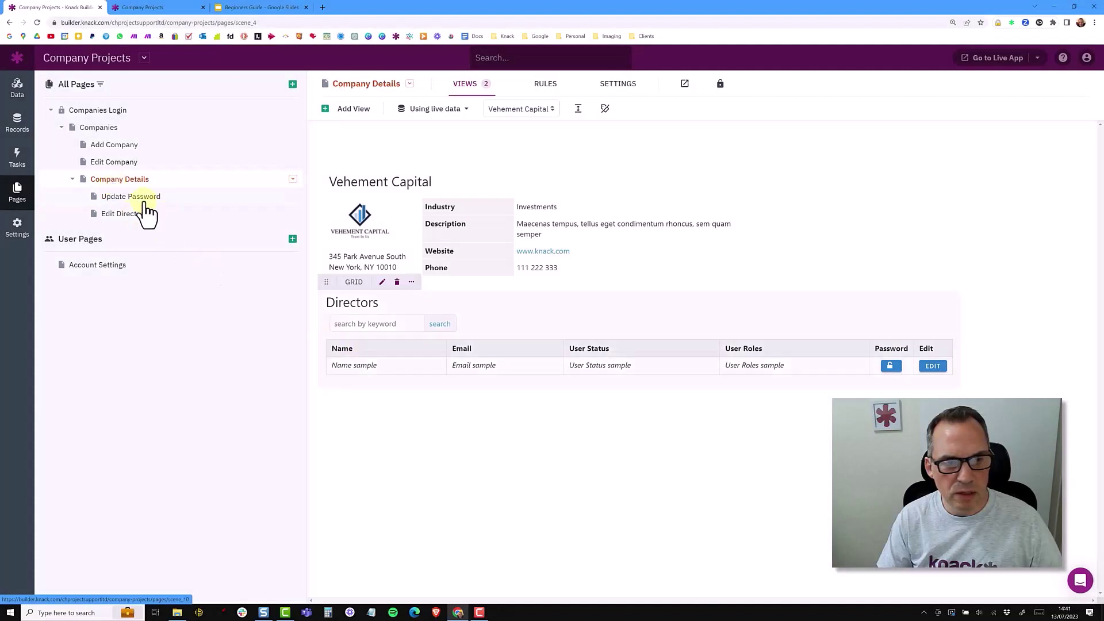
click(104, 130)
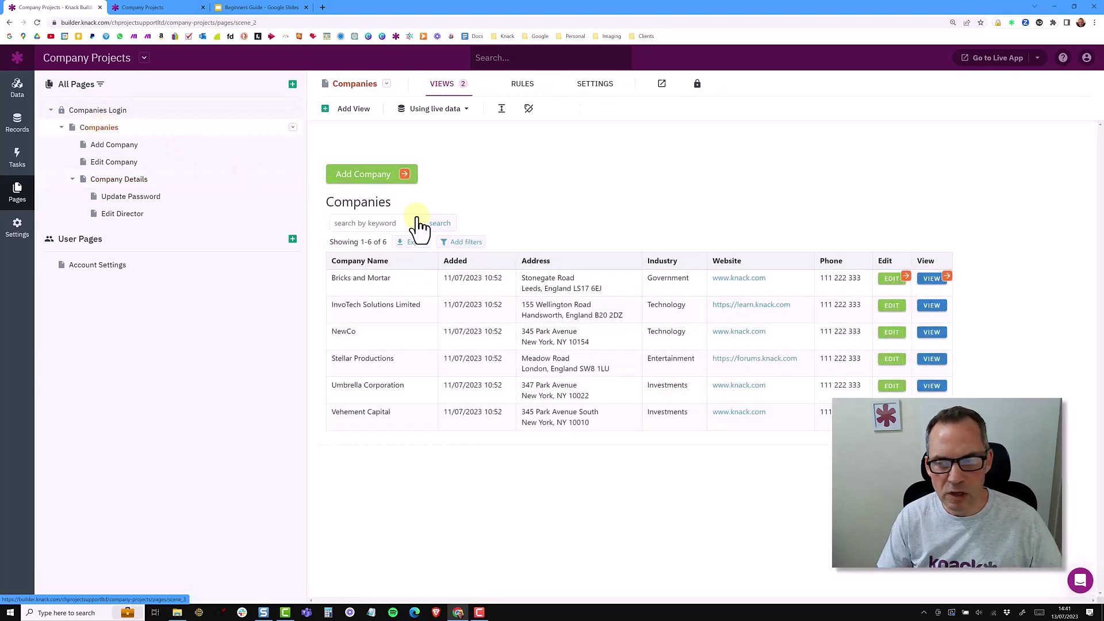
click(947, 279)
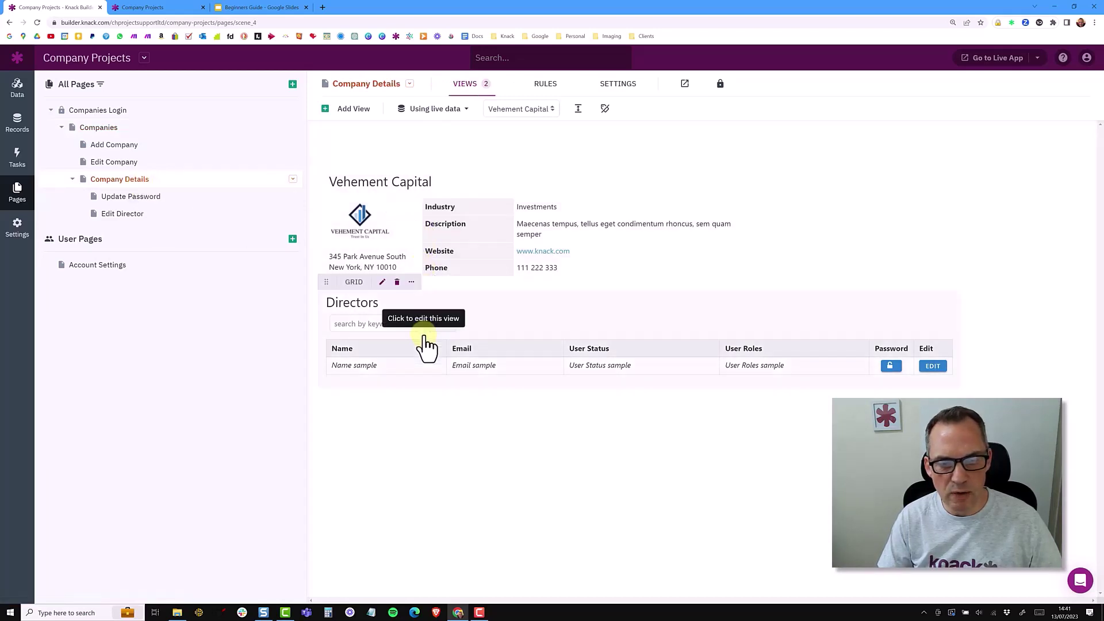
Inspect the Directors grid's Source settings, then start adding a new view to the page
click(495, 328)
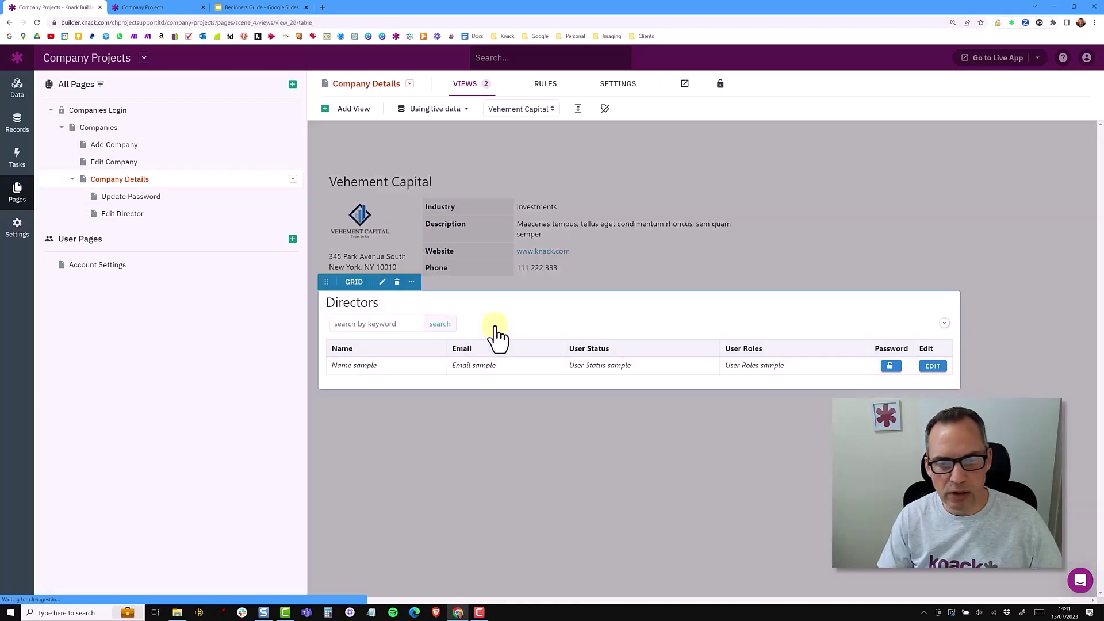
click(94, 123)
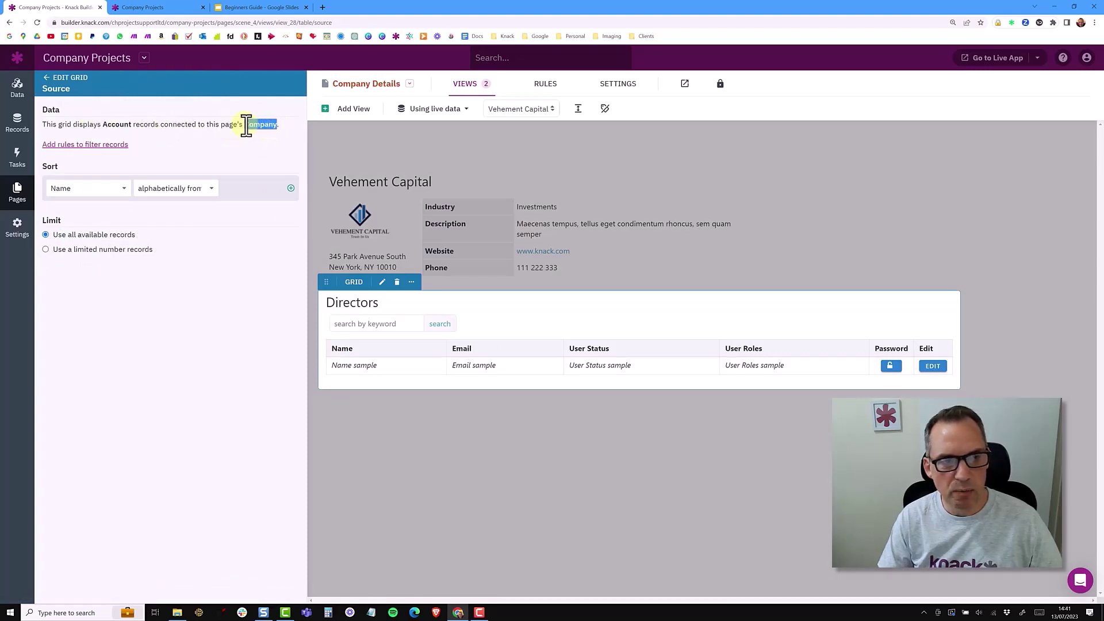
click(49, 80)
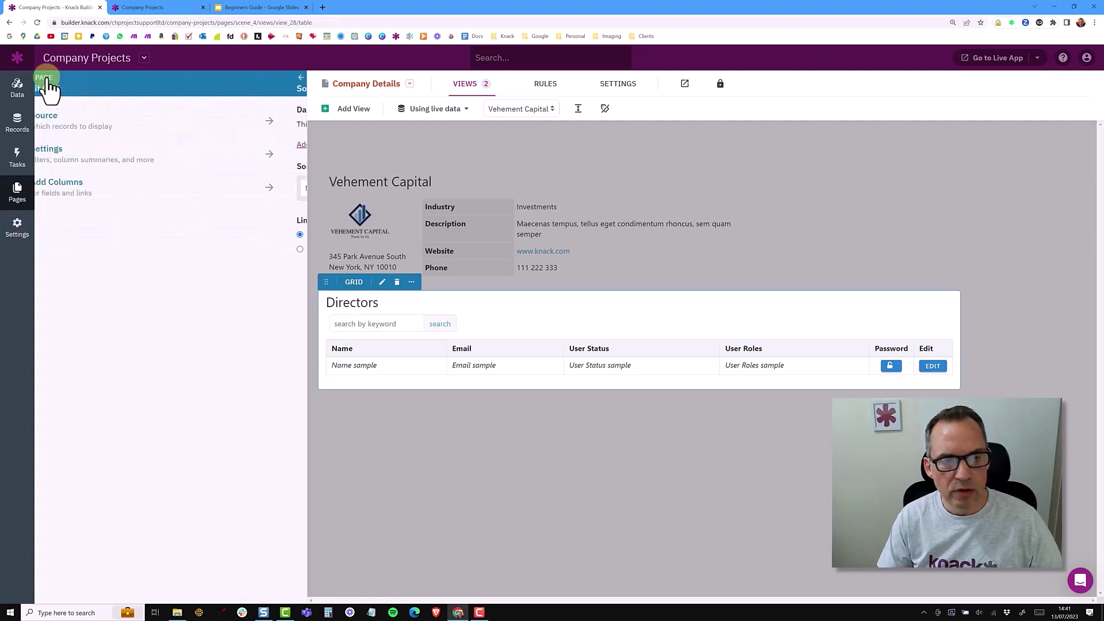
click(346, 112)
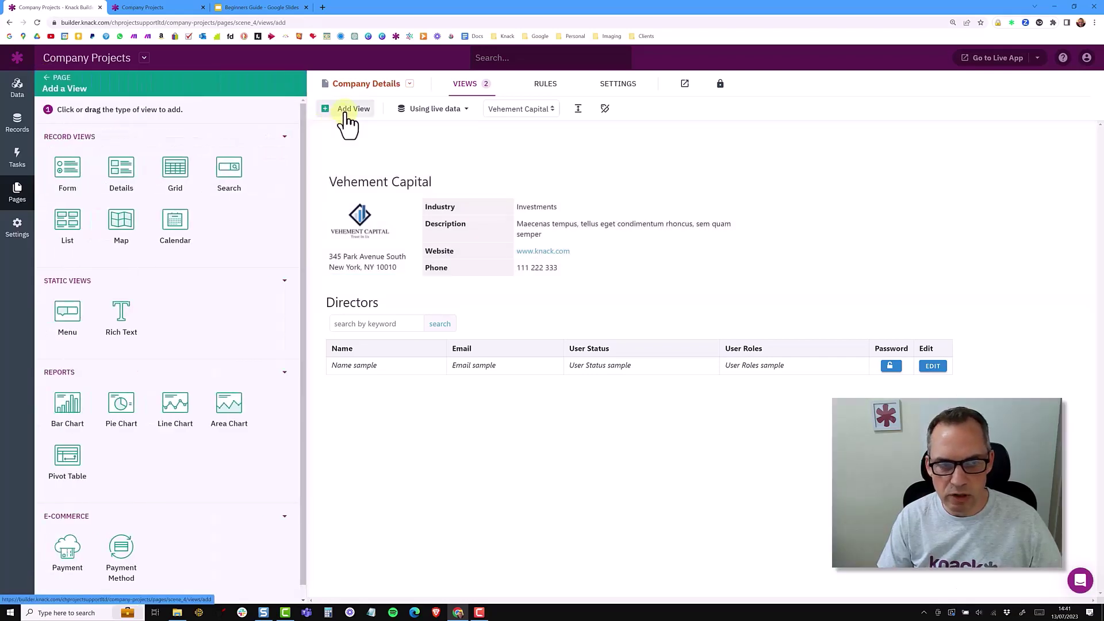
Add an 'Add Director' Accounts form connected to the page's Company, linked from a menu
click(69, 167)
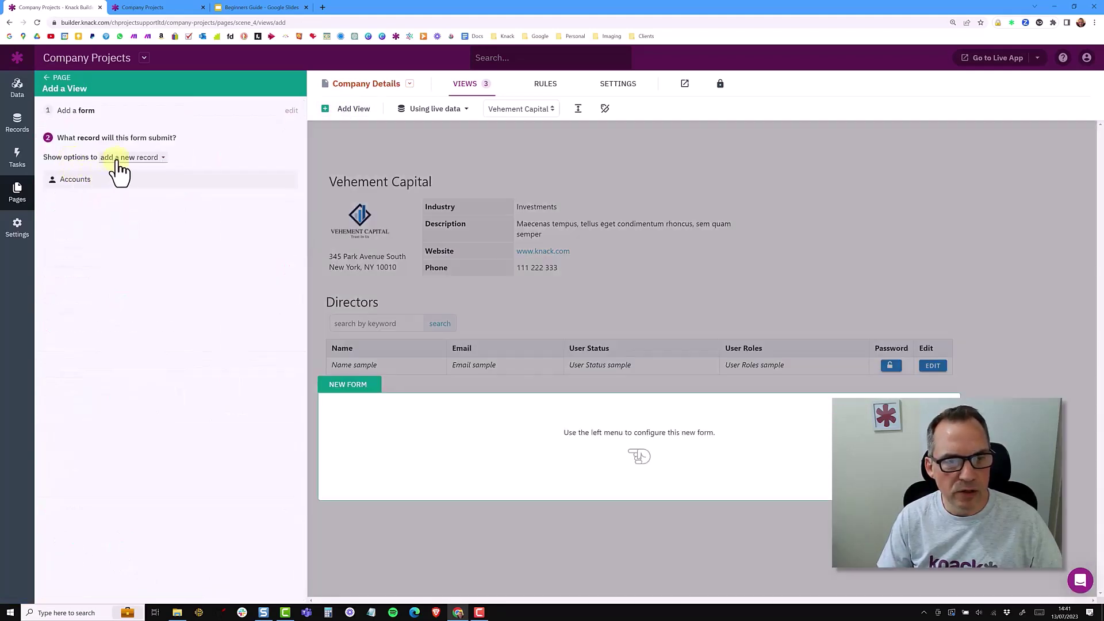
click(80, 180)
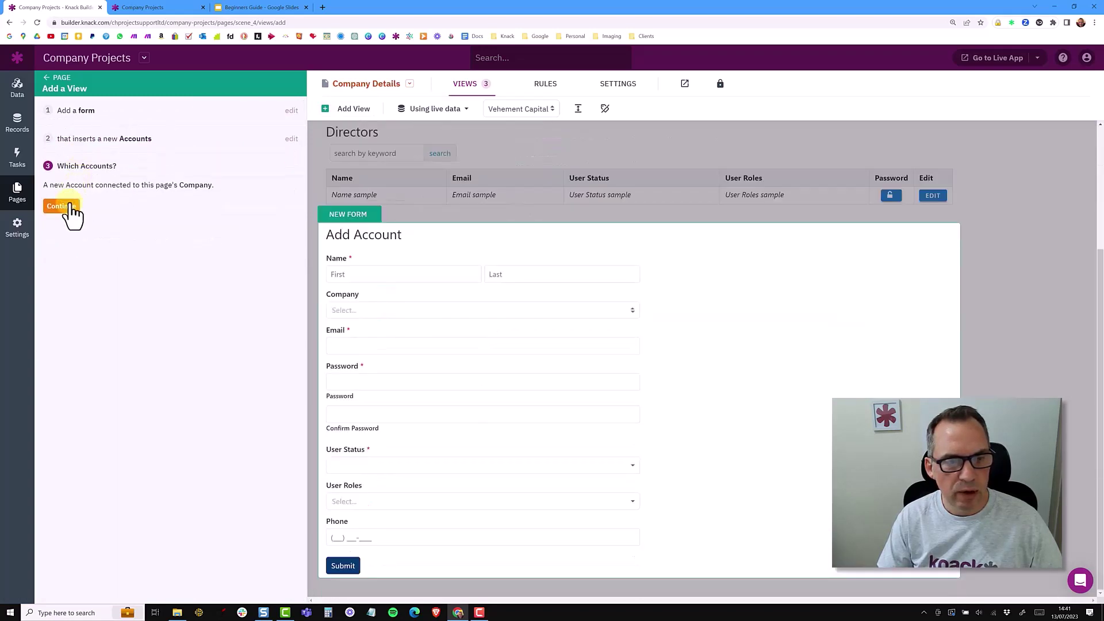
click(62, 206)
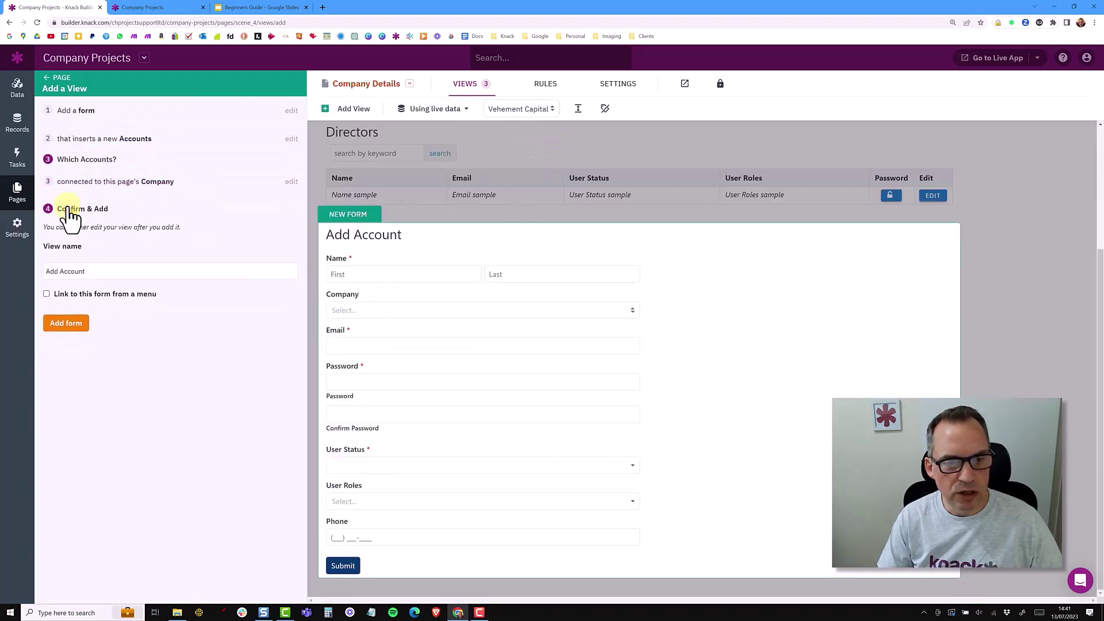
double_click(63, 256)
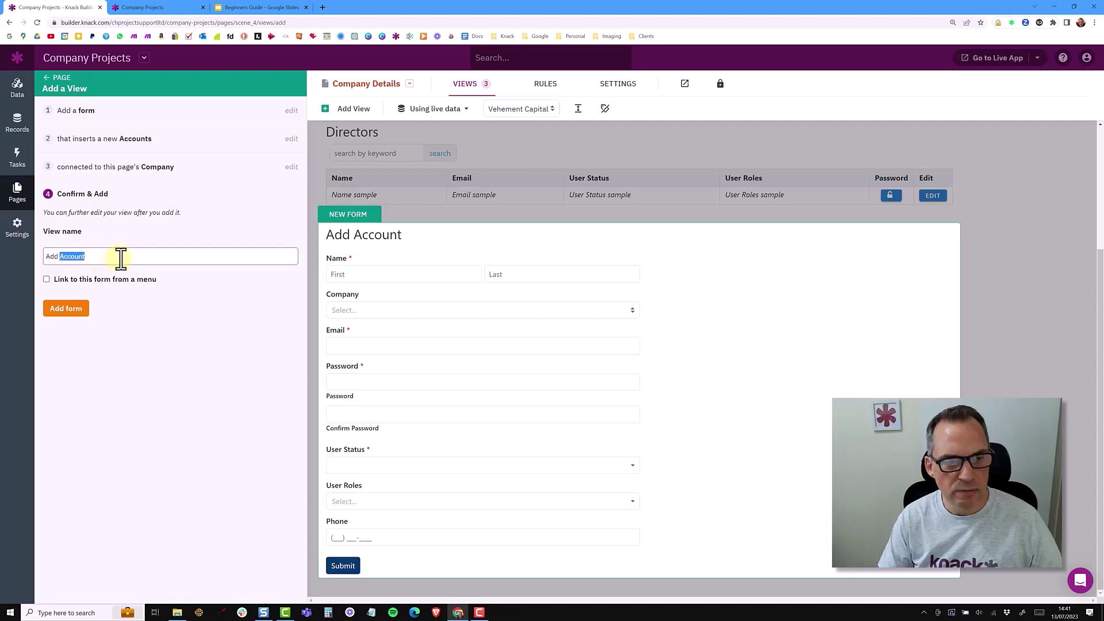
text(Director)
click(104, 280)
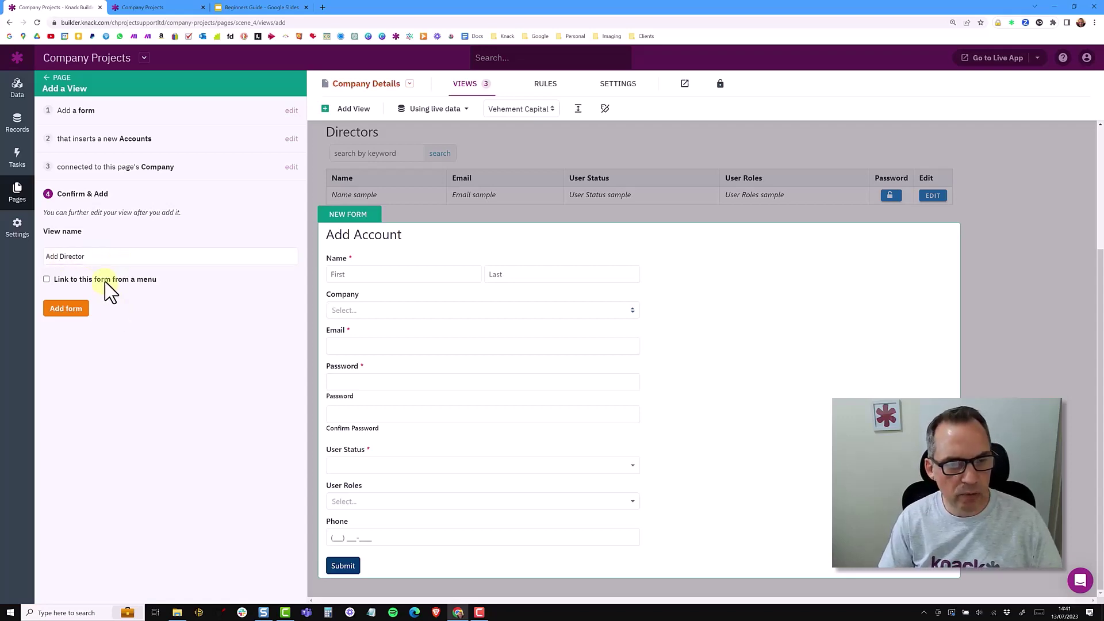
click(65, 339)
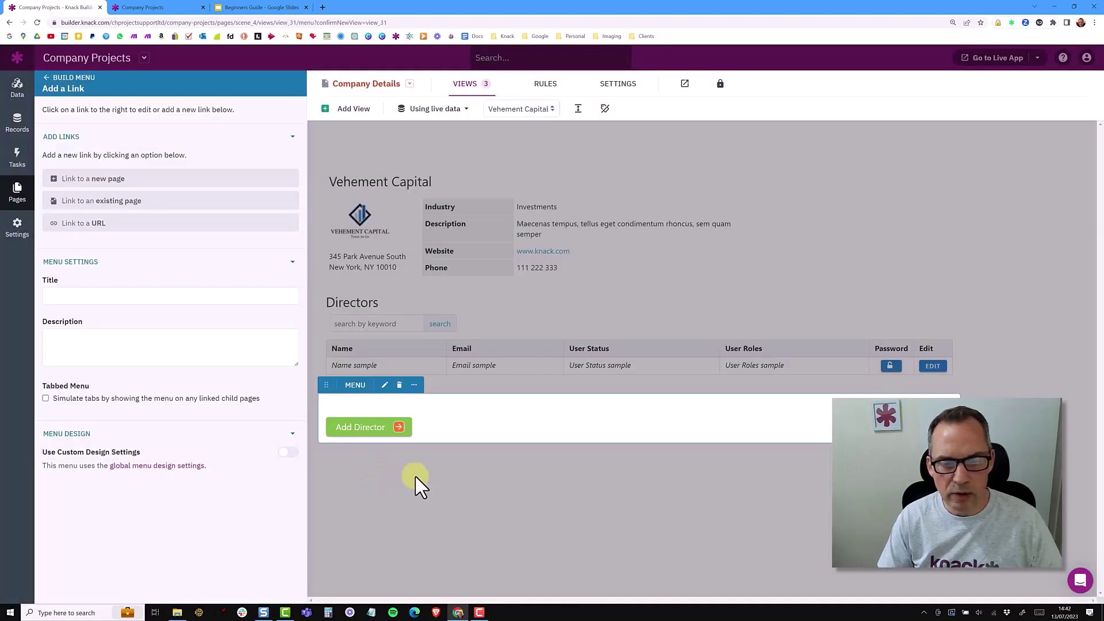
Place the Add Director menu above the Directors grid and open the Add Director page
click(415, 478)
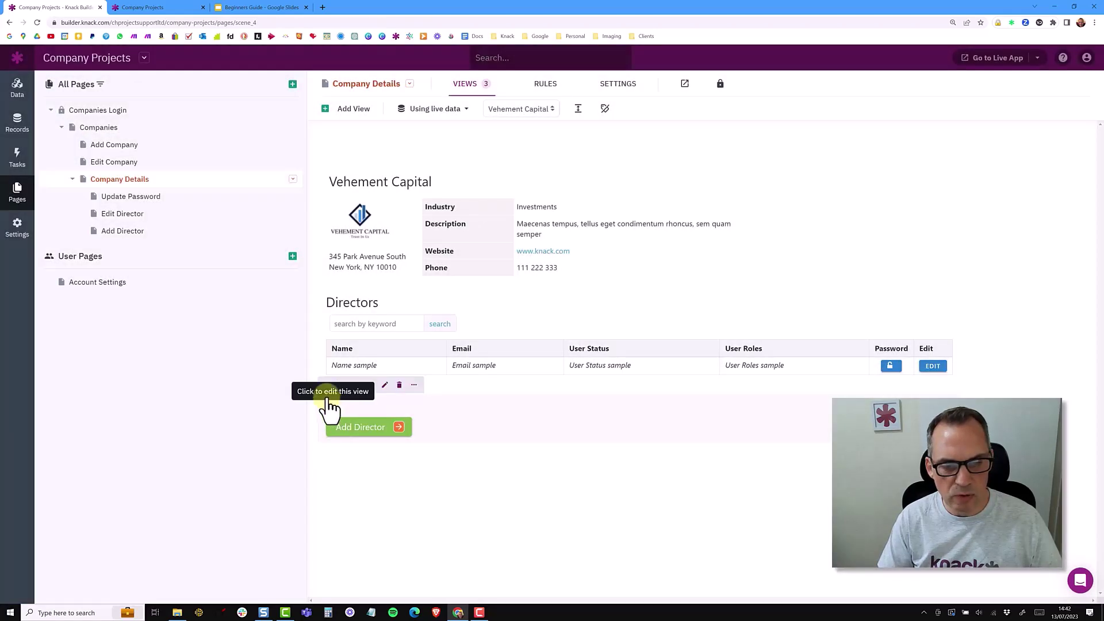
drag(325, 385, 365, 310)
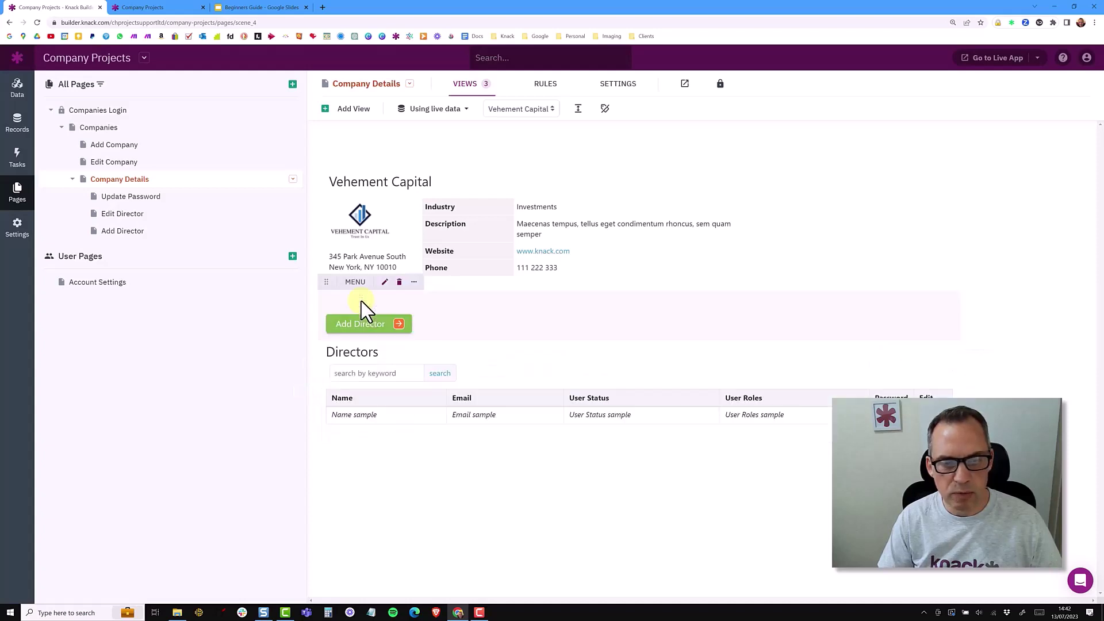
click(399, 324)
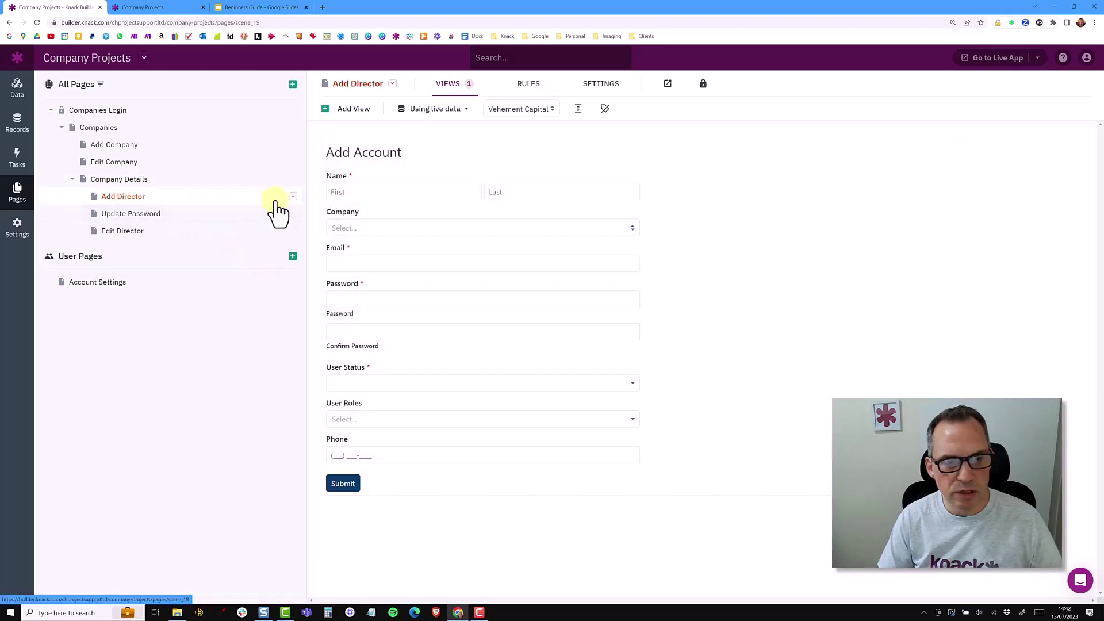
Open and save the Add Director page settings
click(292, 197)
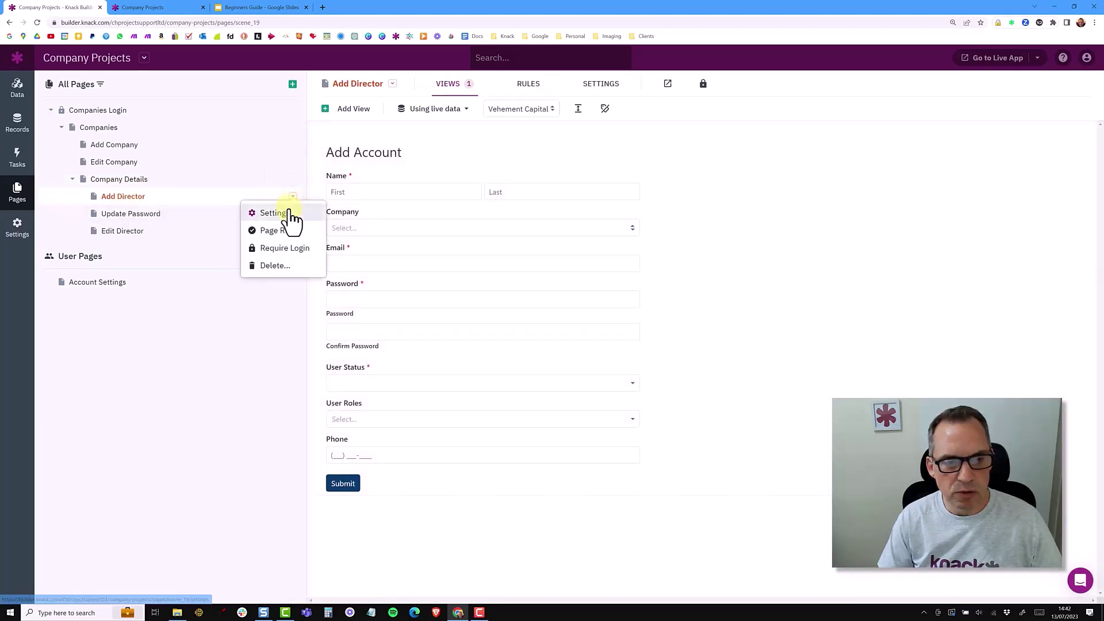
click(289, 213)
click(434, 246)
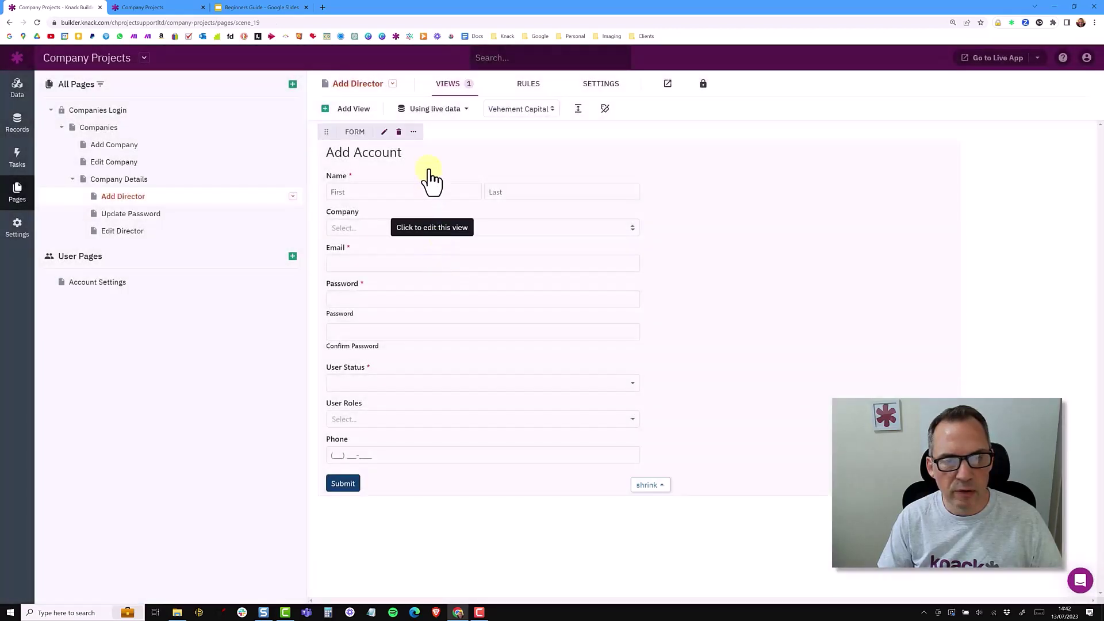
Clear the form's 'Add Account' title and select its Company input
click(431, 181)
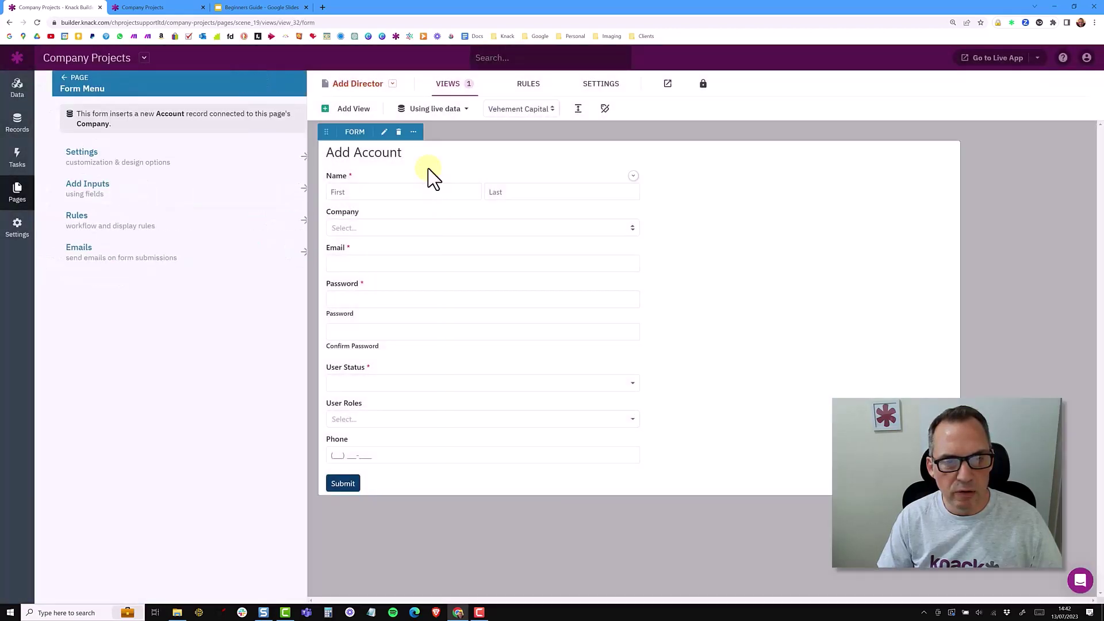
click(109, 168)
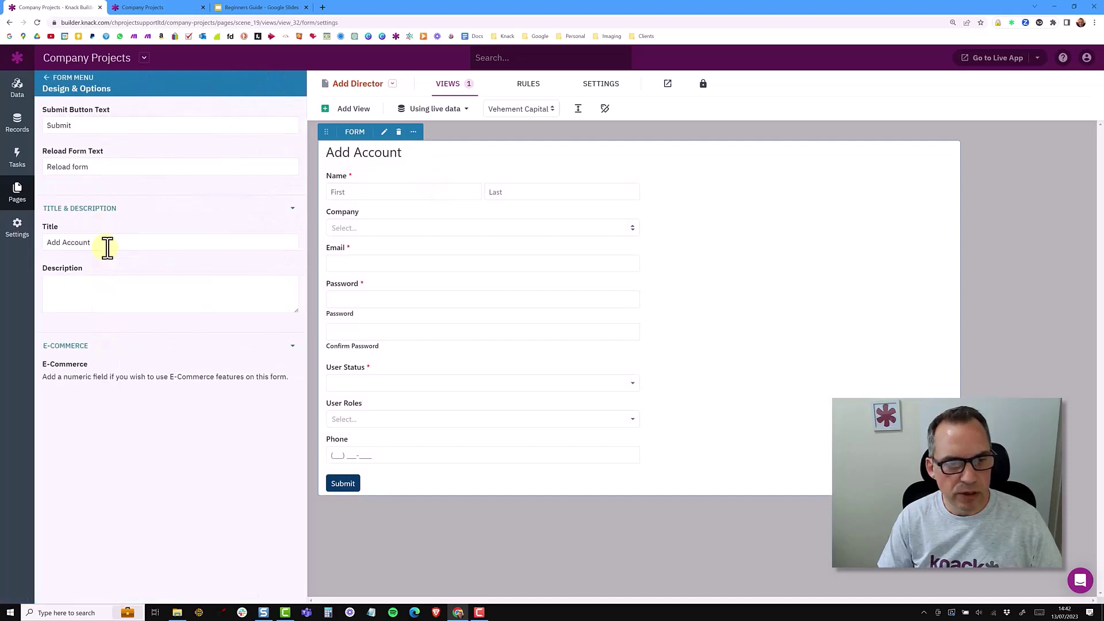
triple_click(108, 247)
key(BackSpace)
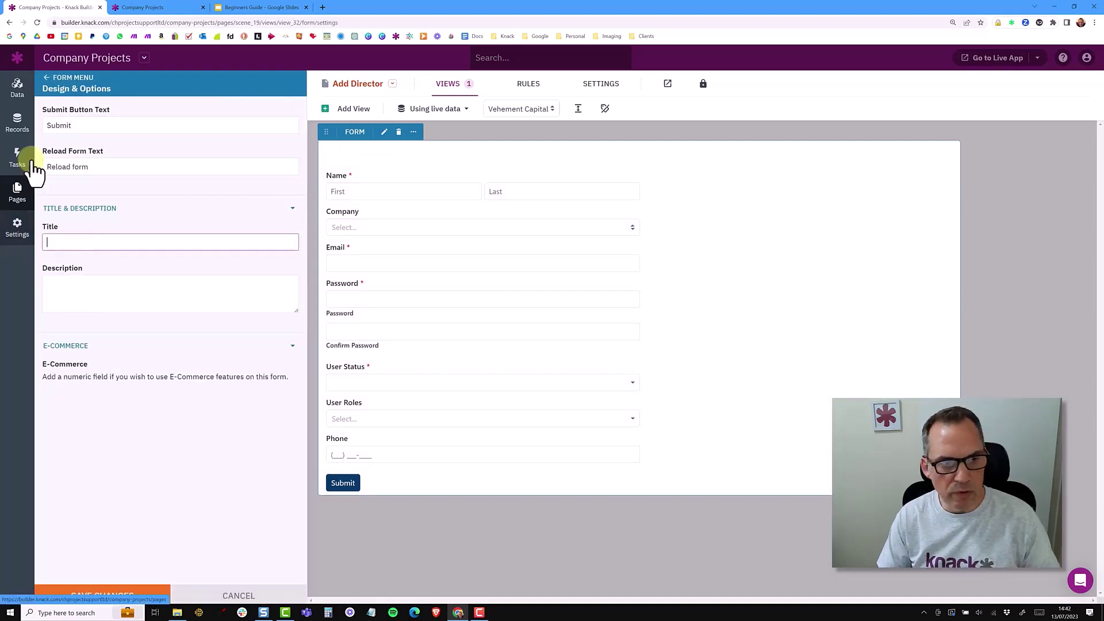
click(50, 86)
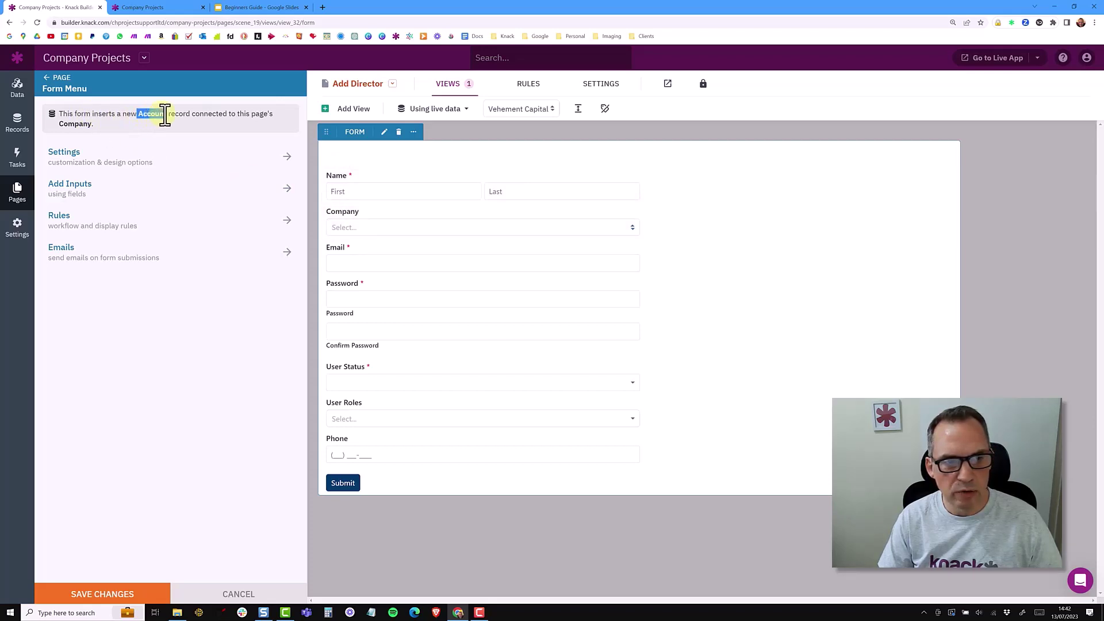
drag(90, 123, 59, 125)
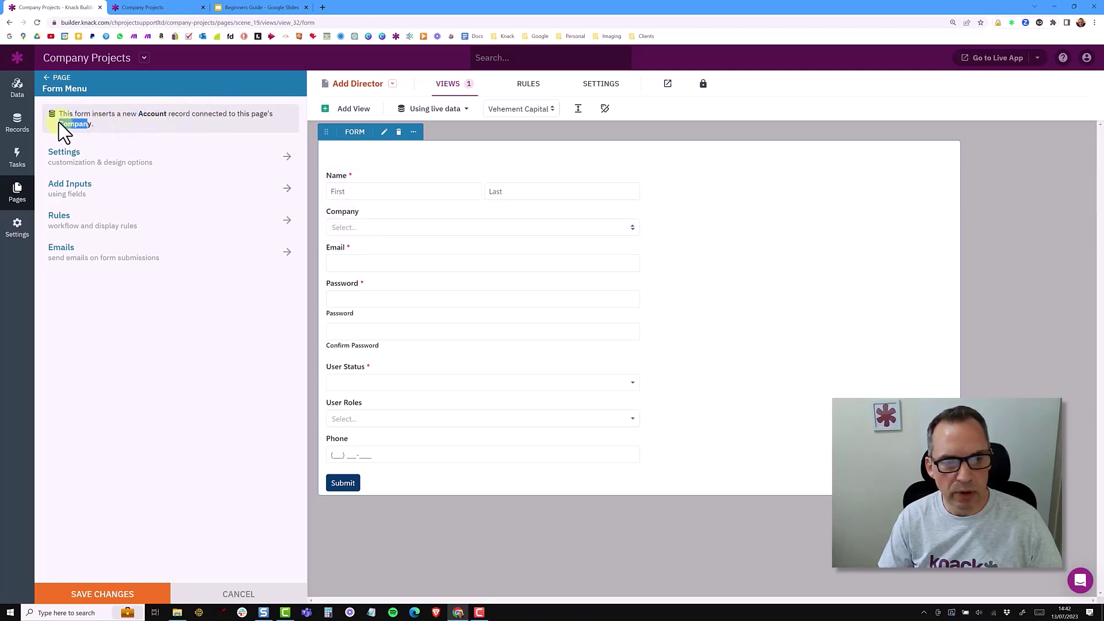
click(345, 207)
Delete the Company, User Status and User Roles inputs from the Add Director form and save
click(342, 199)
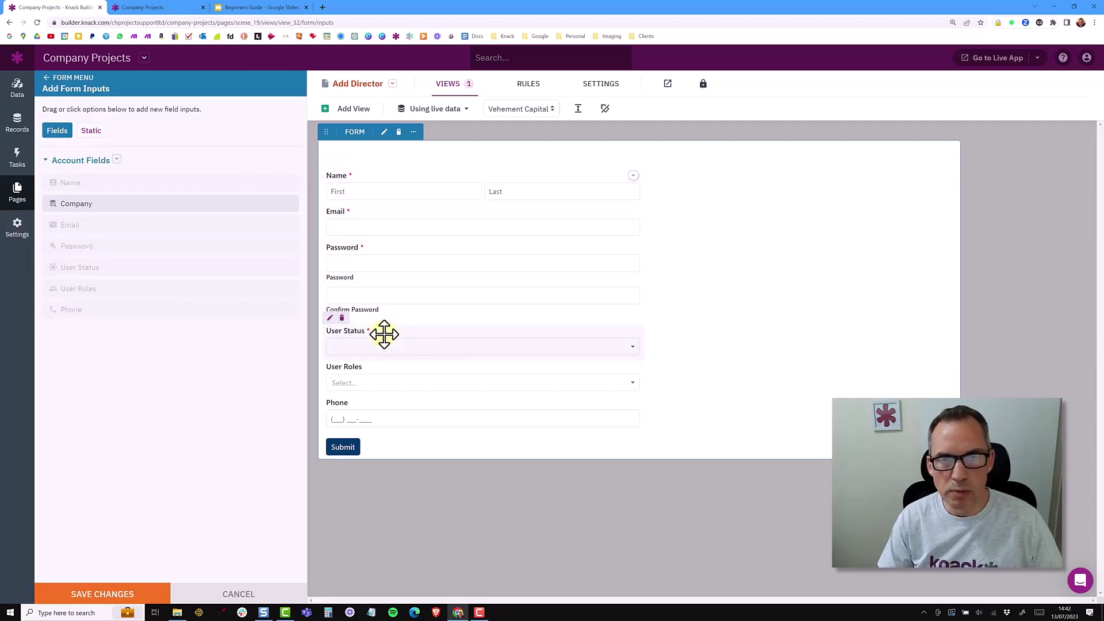
click(341, 318)
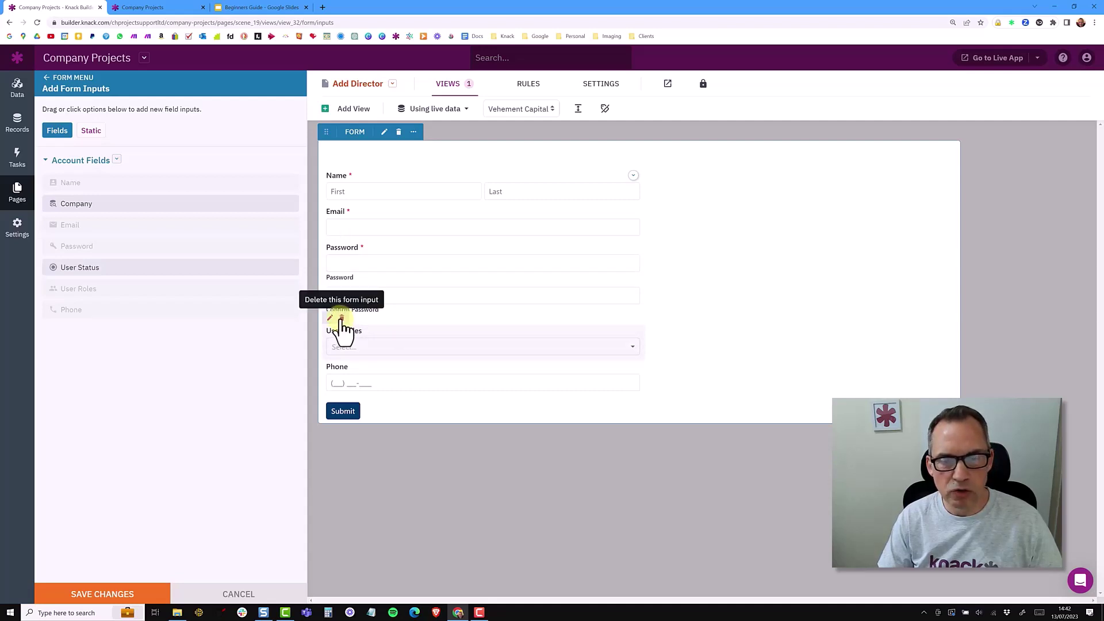
click(341, 318)
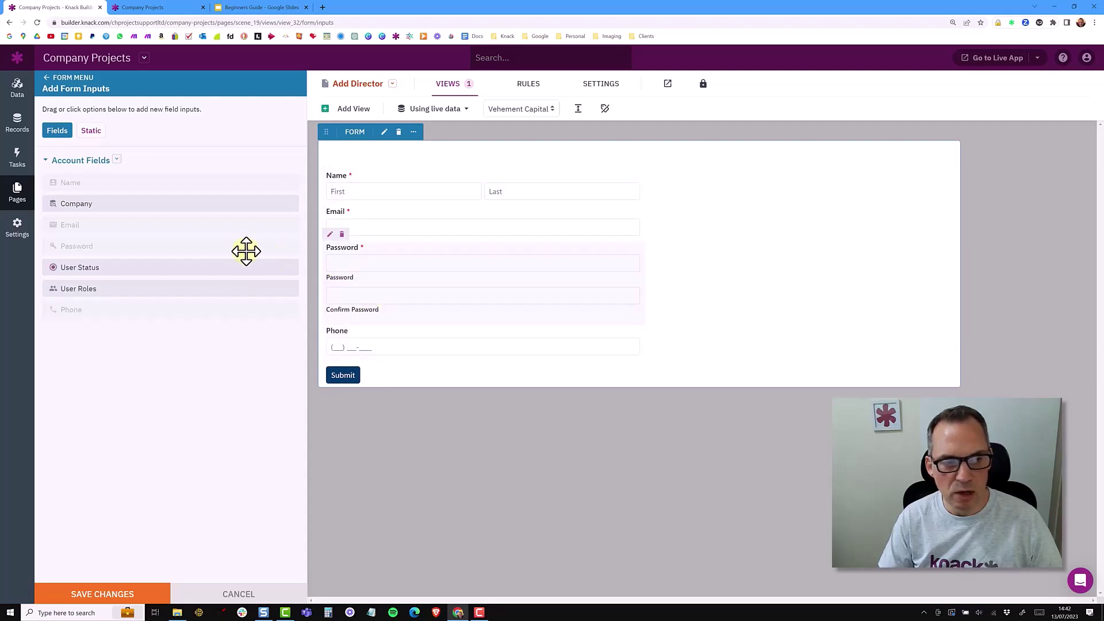
click(102, 594)
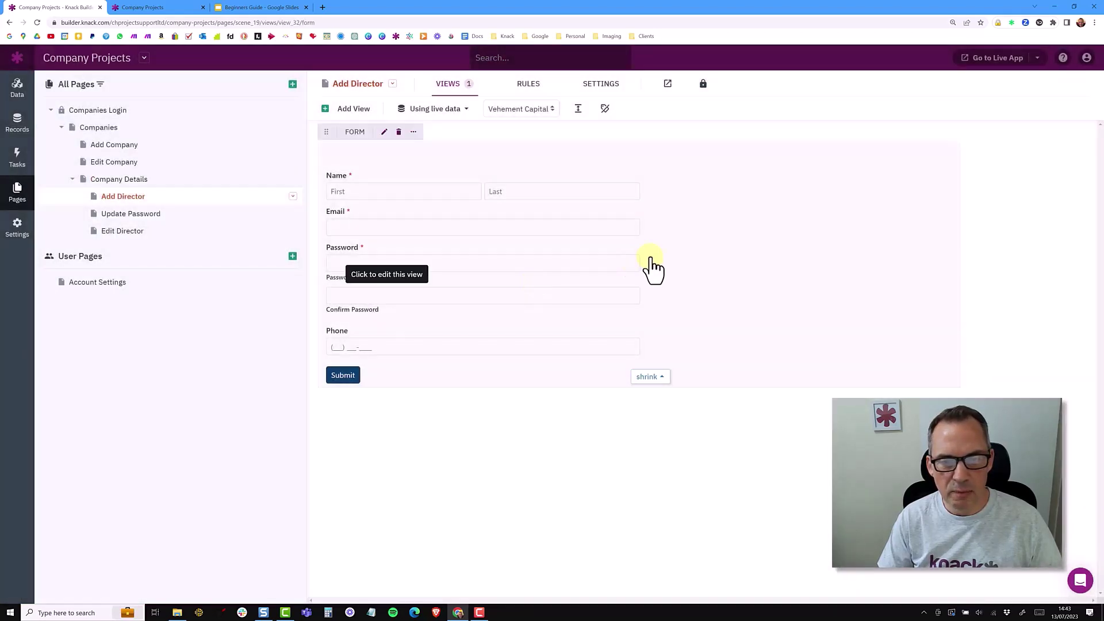
click(653, 268)
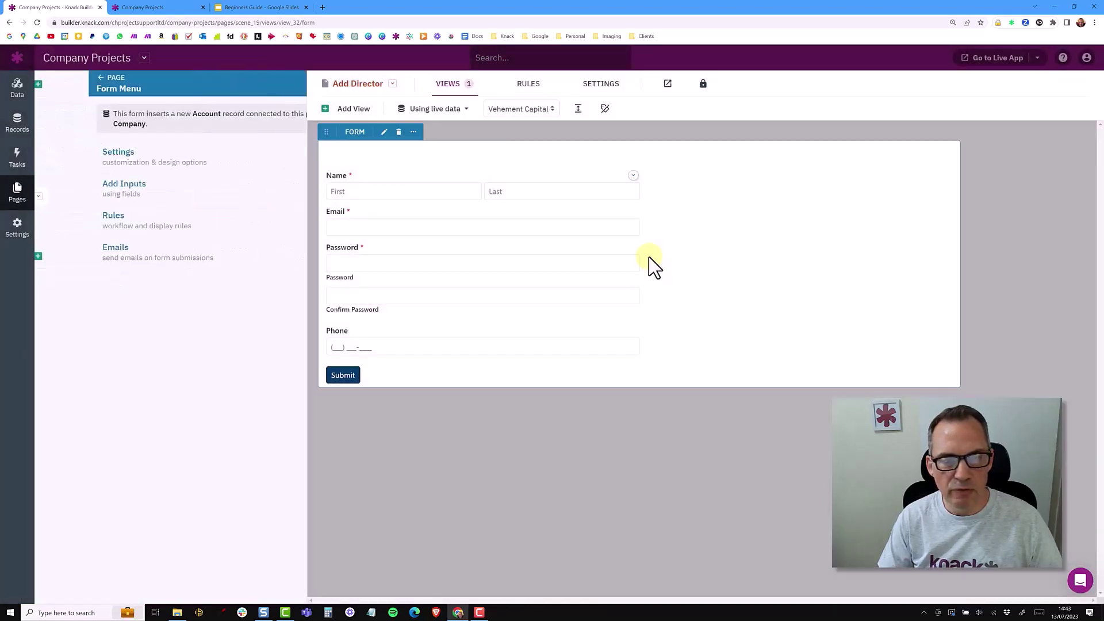
click(110, 227)
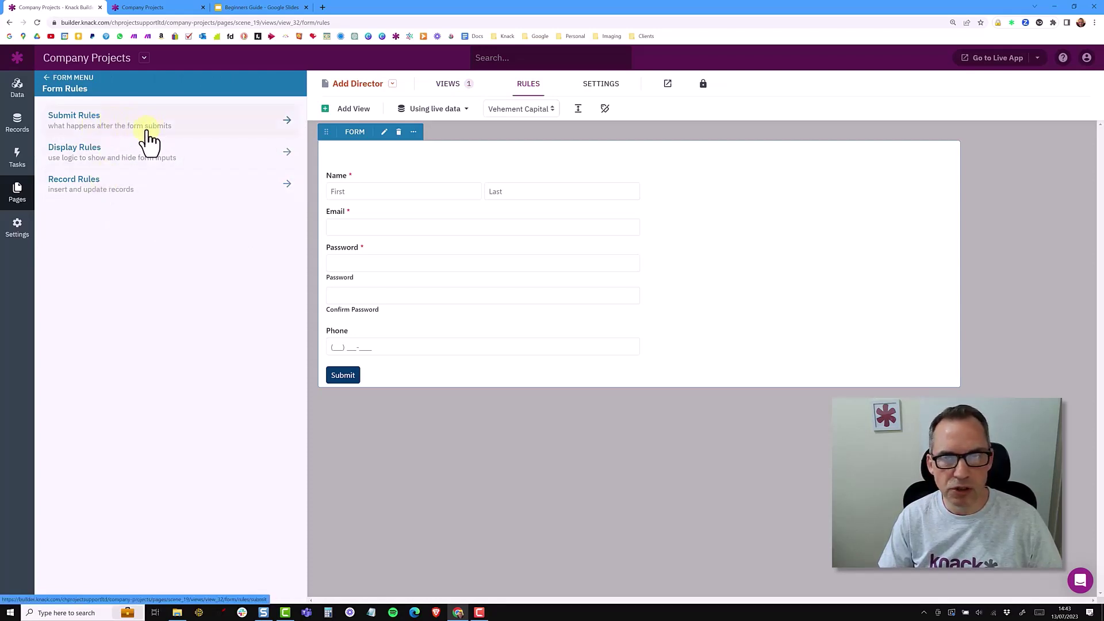
Set the form's submit rule to redirect to the parent page
click(124, 136)
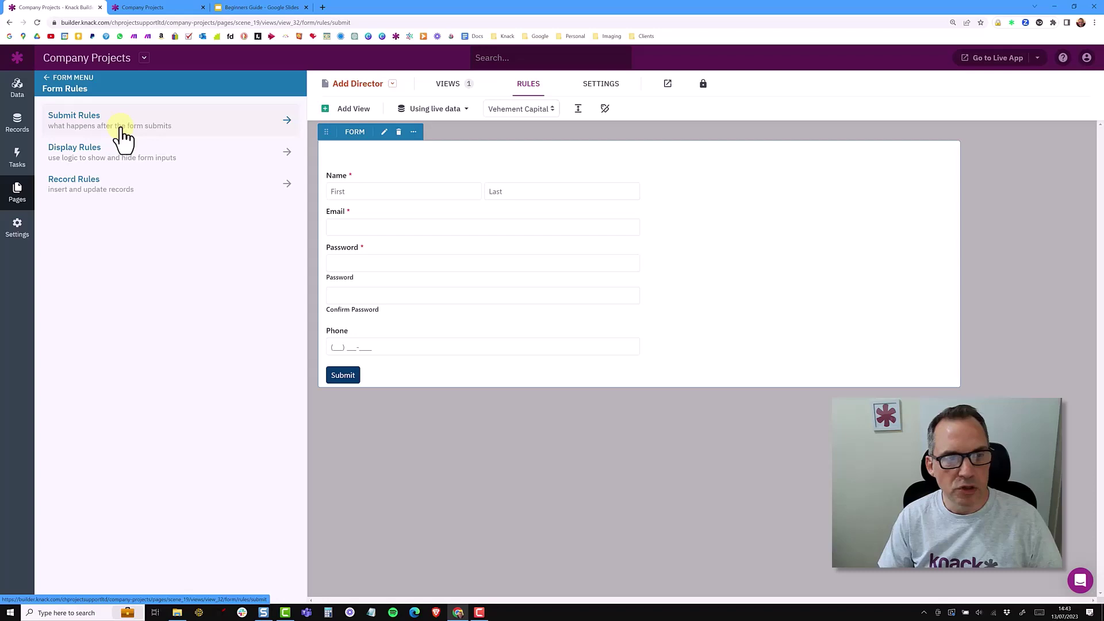
click(122, 184)
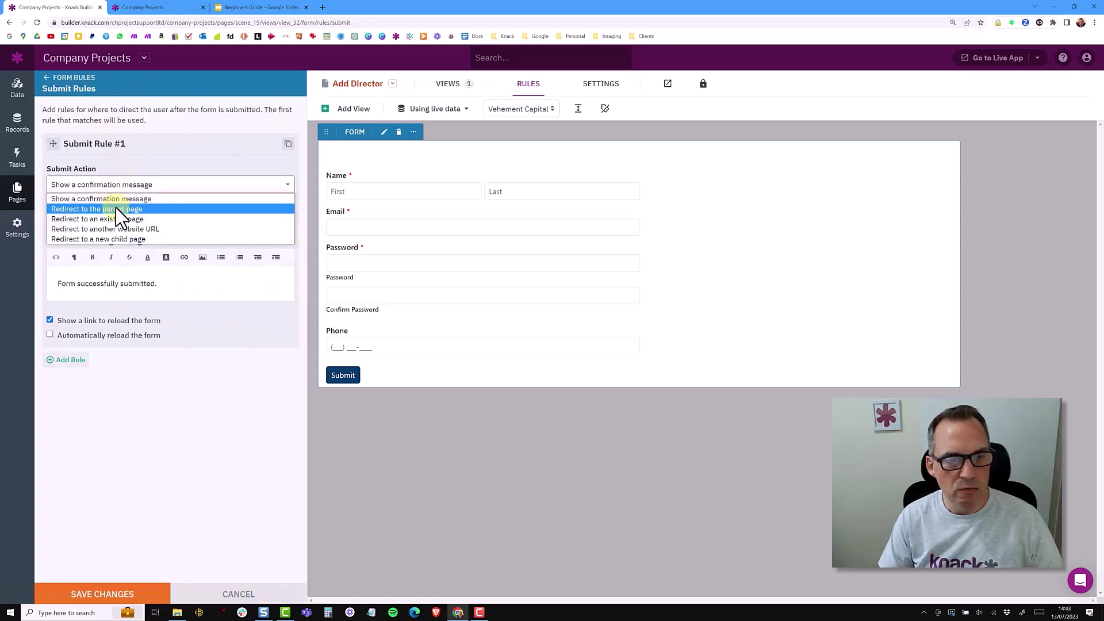
click(115, 208)
click(49, 86)
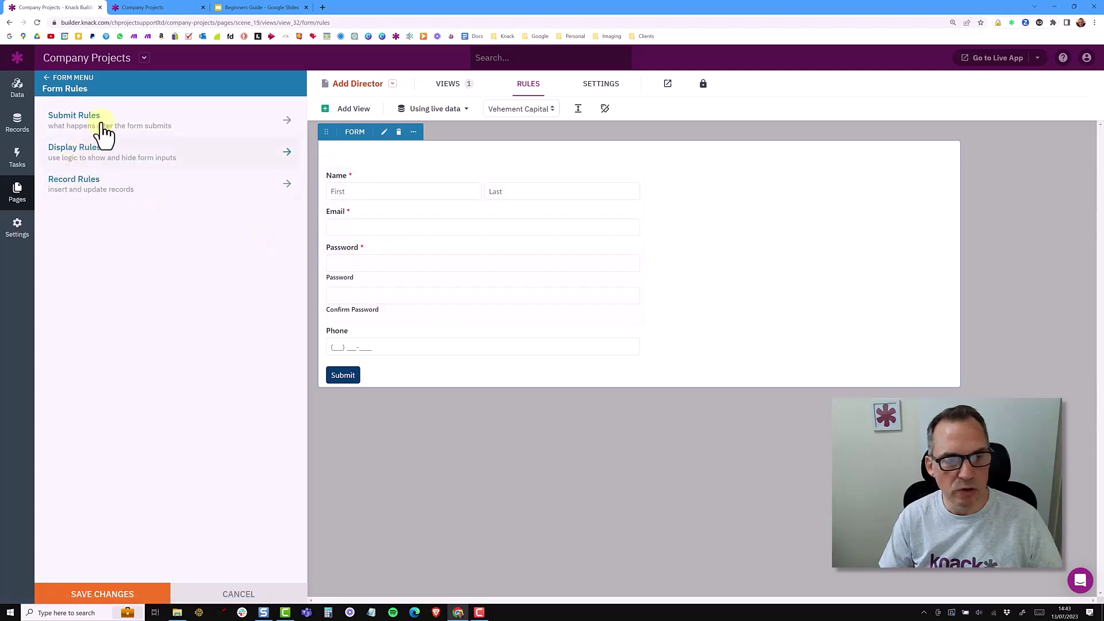
Add a record rule setting User Roles to Director and save the changes
click(84, 183)
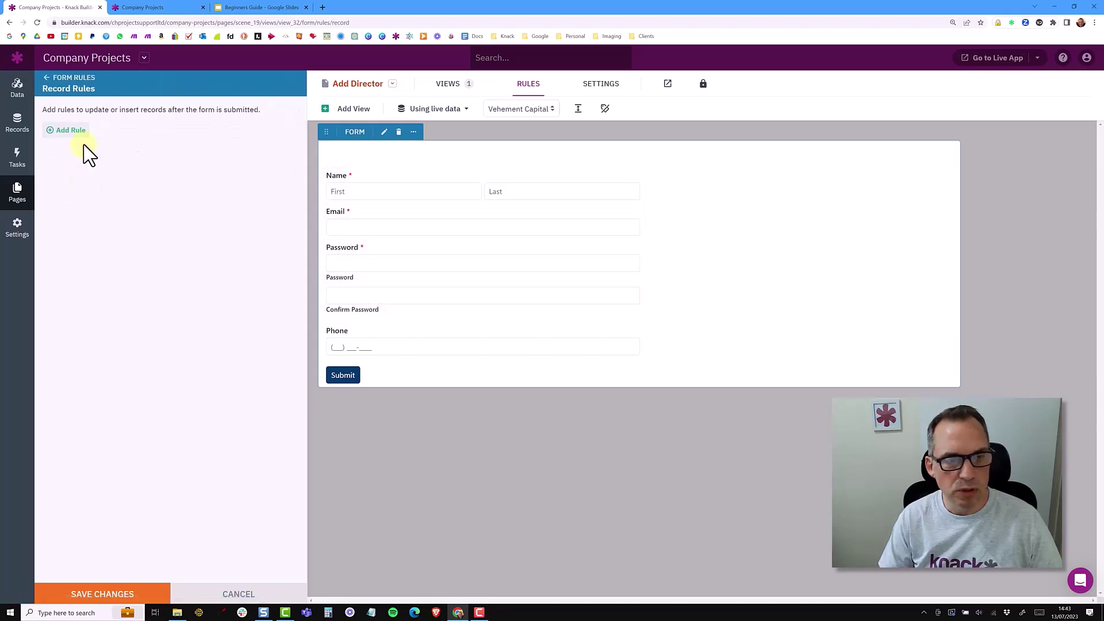
click(71, 131)
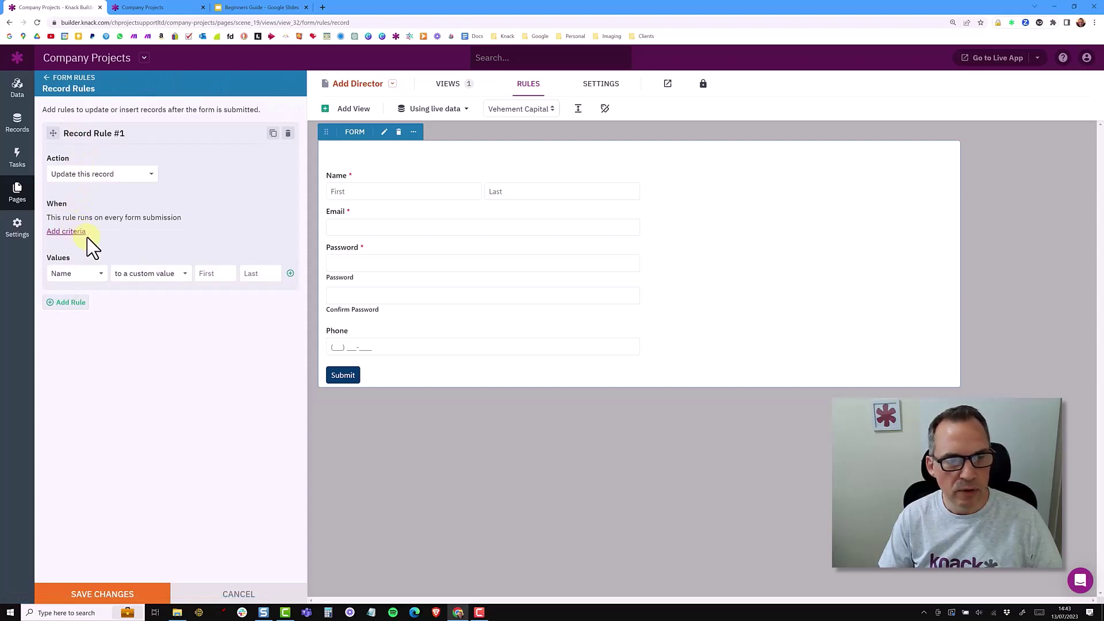
click(88, 273)
click(90, 335)
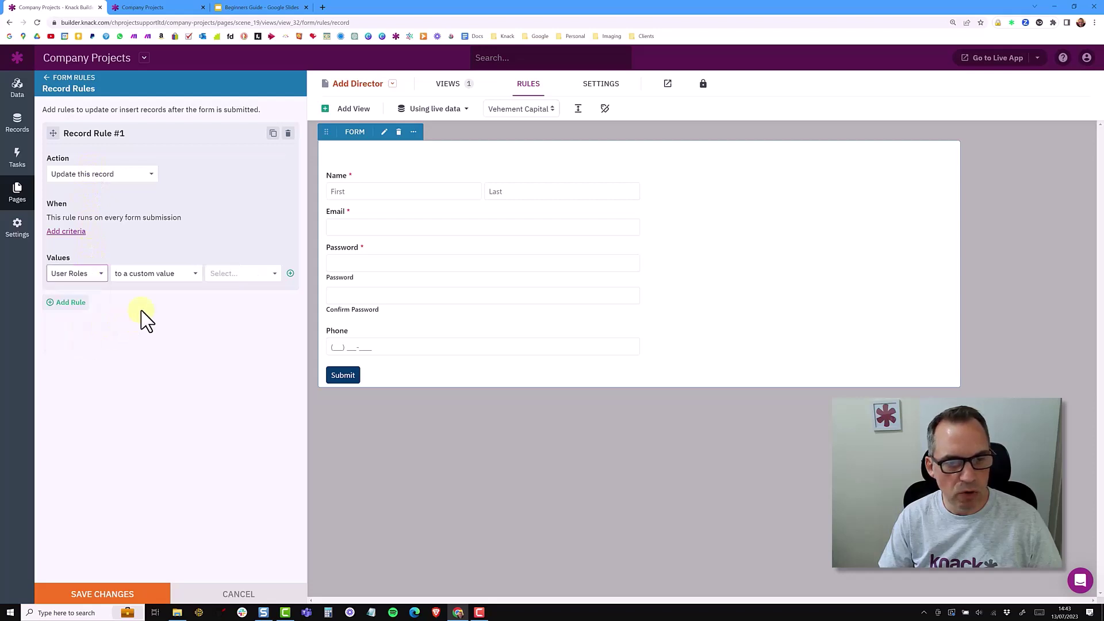
click(259, 276)
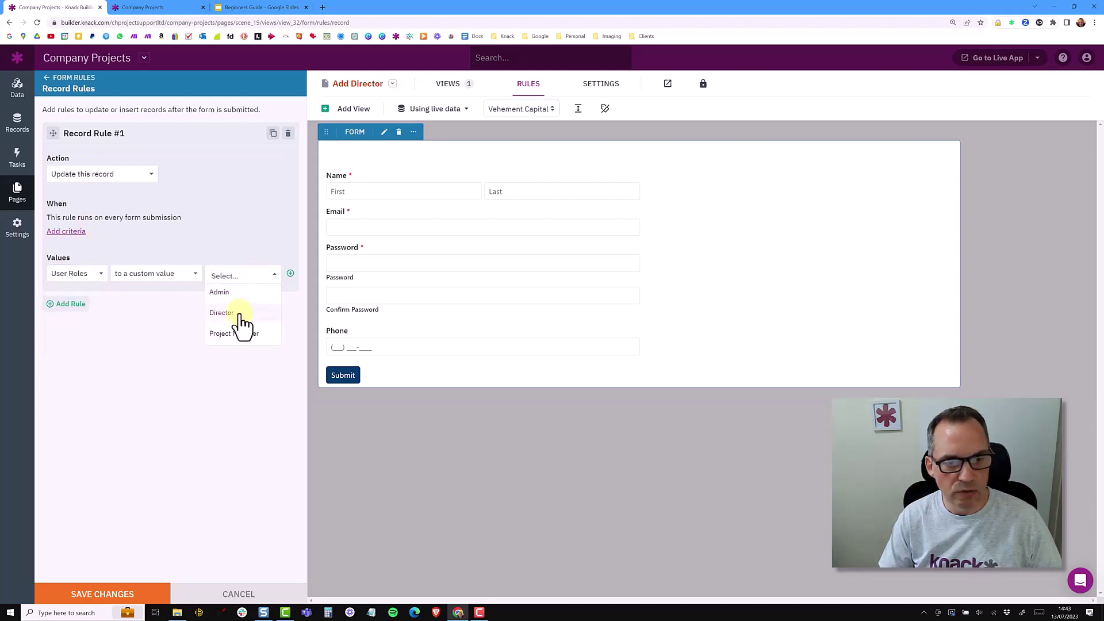
click(222, 313)
click(109, 594)
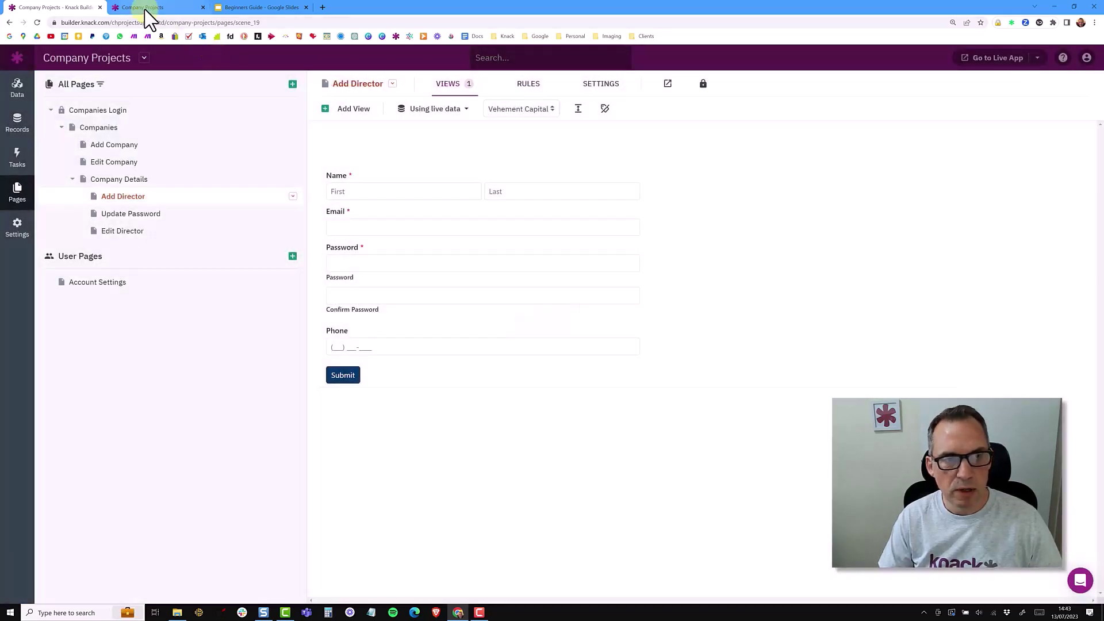
In the live app, submit a new director's name, email, password and phone via Add Director
click(143, 7)
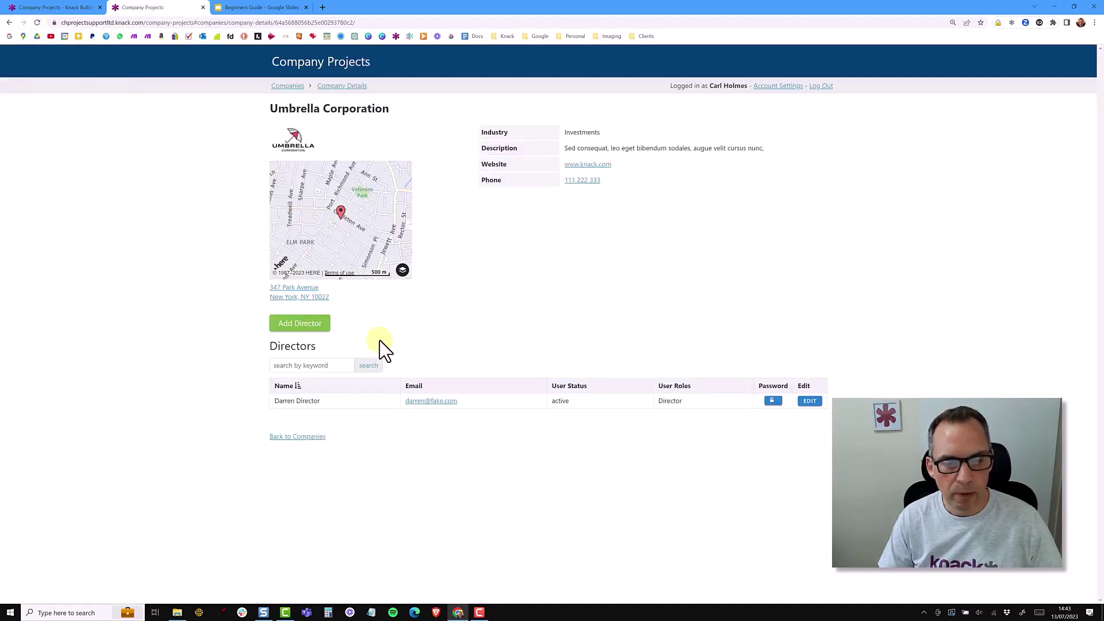
click(299, 325)
click(427, 118)
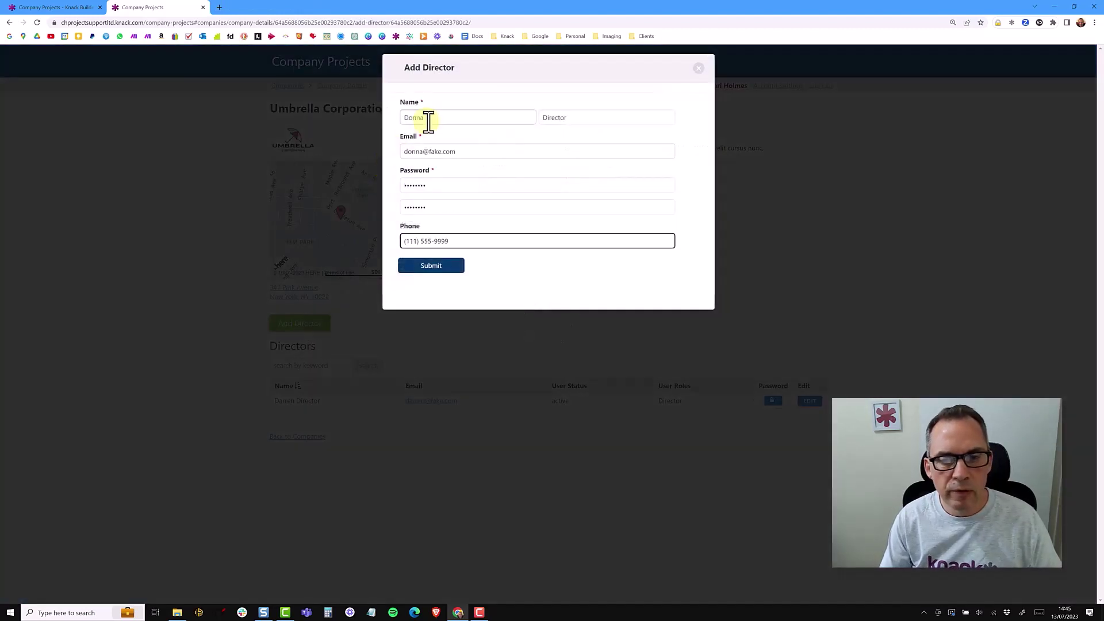
click(435, 268)
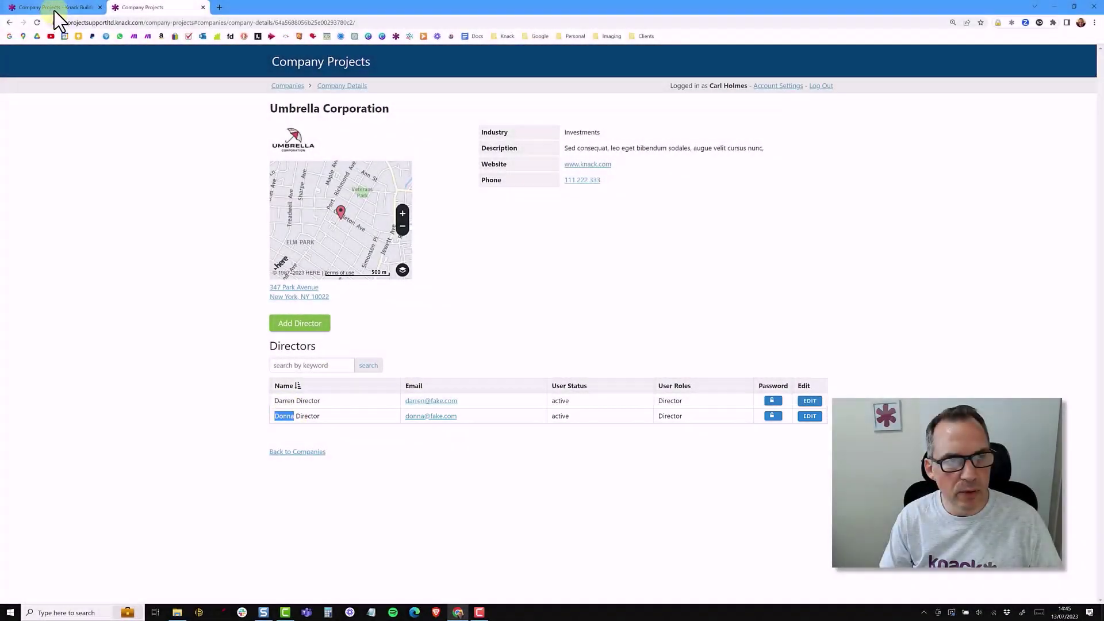
click(55, 8)
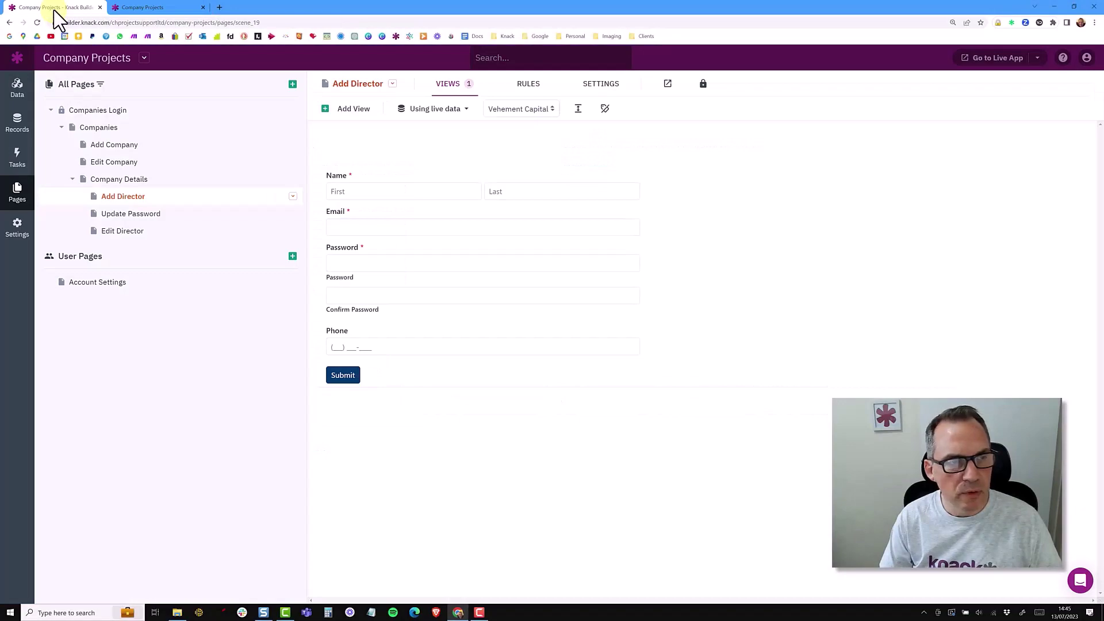
Open the Accounts records to confirm the new director is linked to Umbrella Corporation
click(19, 129)
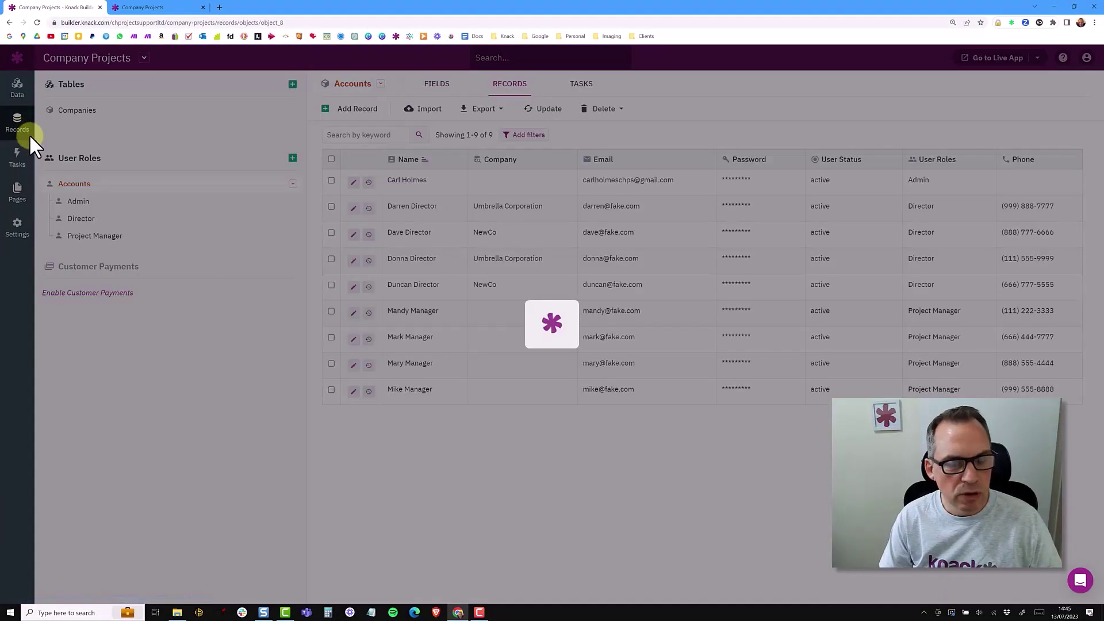